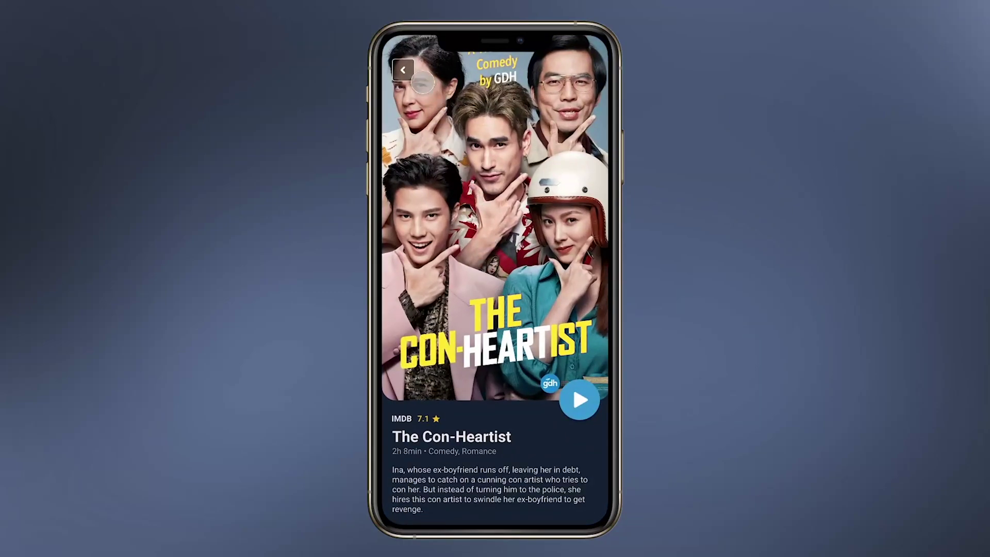
{"action": "left_click", "coordinate": [405, 71]}
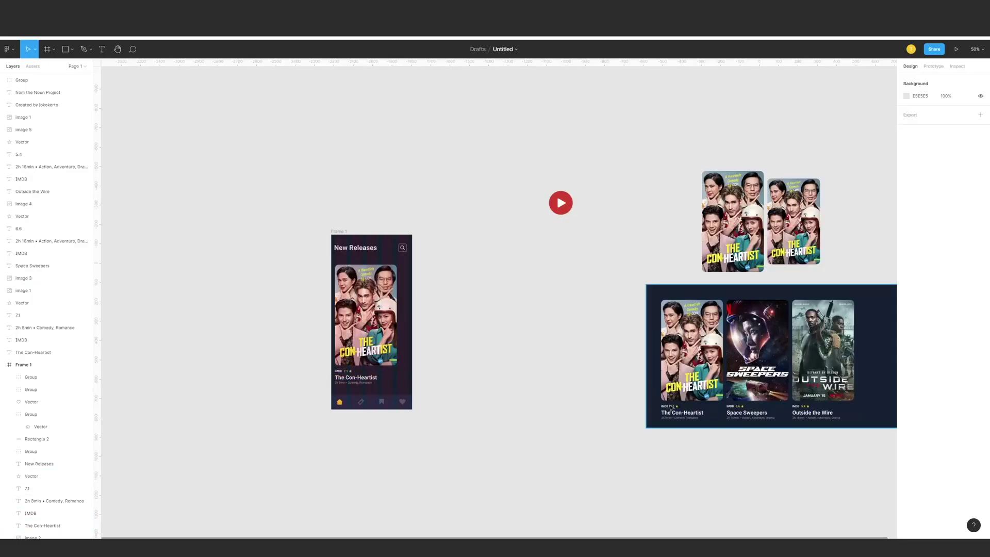
- Duplicate the Space Sweepers and Outside the Wire posters with their captions and place the copies beside Frame 1
{"action": "left_click_drag", "start_coordinate": [852, 439], "coordinate": [725, 285]}
{"action": "left_click_drag", "start_coordinate": [836, 360], "coordinate": [555, 321]}
{"action": "left_click", "coordinate": [577, 234]}
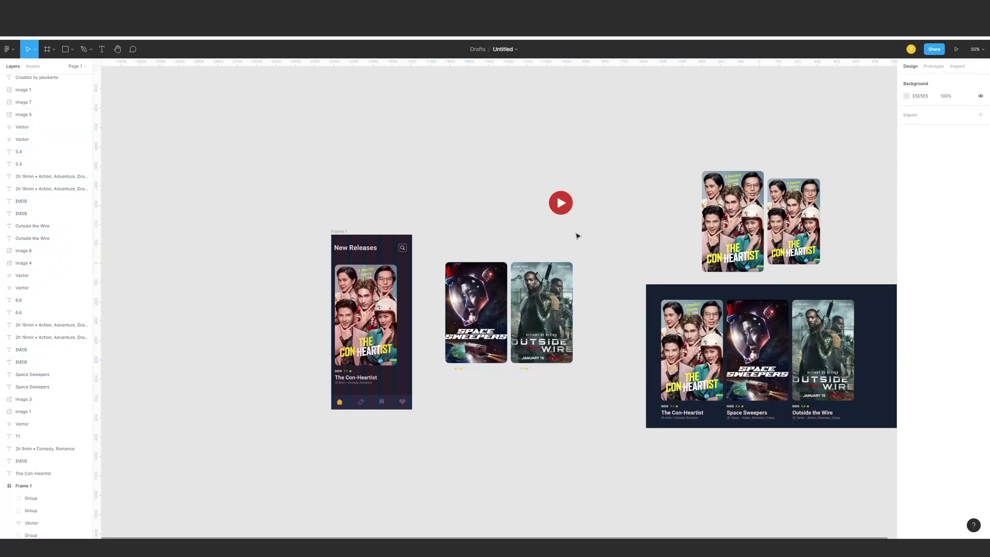
- Group the rating, title and details text separately for Space Sweepers, Outside the Wire and The Con-Heartist
{"action": "key", "text": "shift+0"}
{"action": "left_click_drag", "start_coordinate": [564, 278], "coordinate": [586, 216]}
{"action": "left_click_drag", "start_coordinate": [486, 421], "coordinate": [416, 370]}
{"action": "key", "text": "ctrl+g"}
{"action": "left_click_drag", "start_coordinate": [659, 431], "coordinate": [518, 375]}
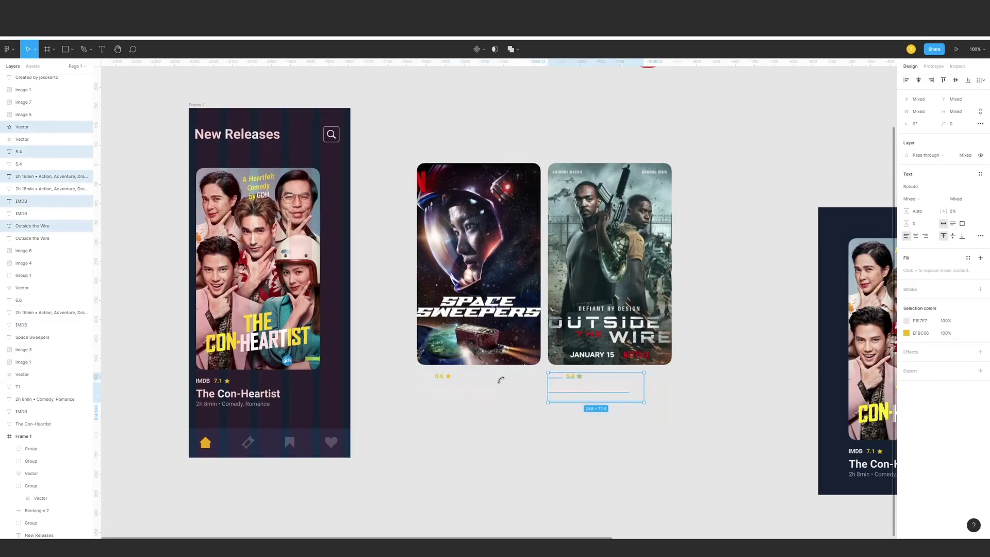
{"action": "key", "text": "ctrl+g"}
{"action": "left_click_drag", "start_coordinate": [299, 413], "coordinate": [195, 376]}
{"action": "key", "text": "ctrl+g"}
{"action": "left_click", "coordinate": [413, 418]}
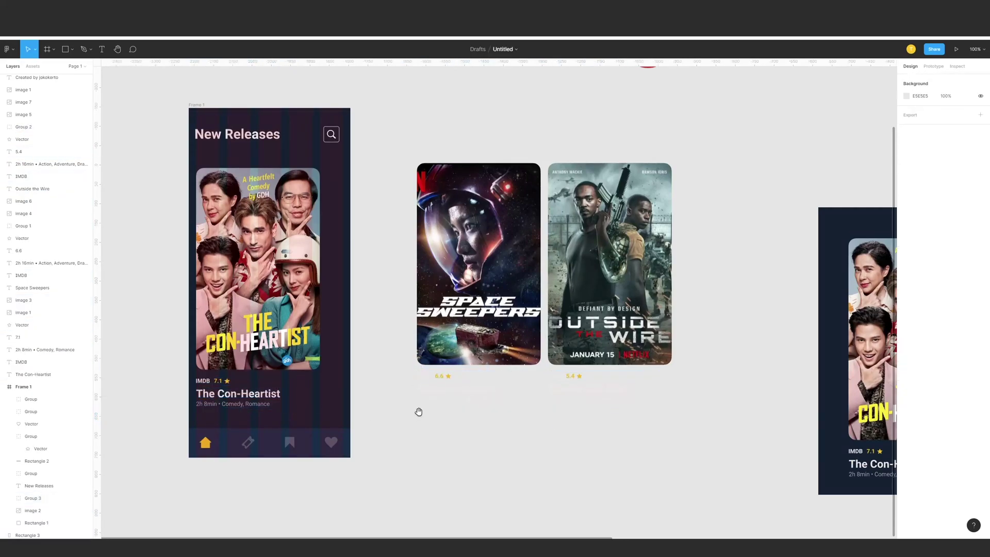
- Group each of the three movie posters with its caption group to form separate movie cards
{"action": "left_click_drag", "start_coordinate": [413, 418], "coordinate": [494, 432]}
{"action": "left_click", "coordinate": [533, 313]}
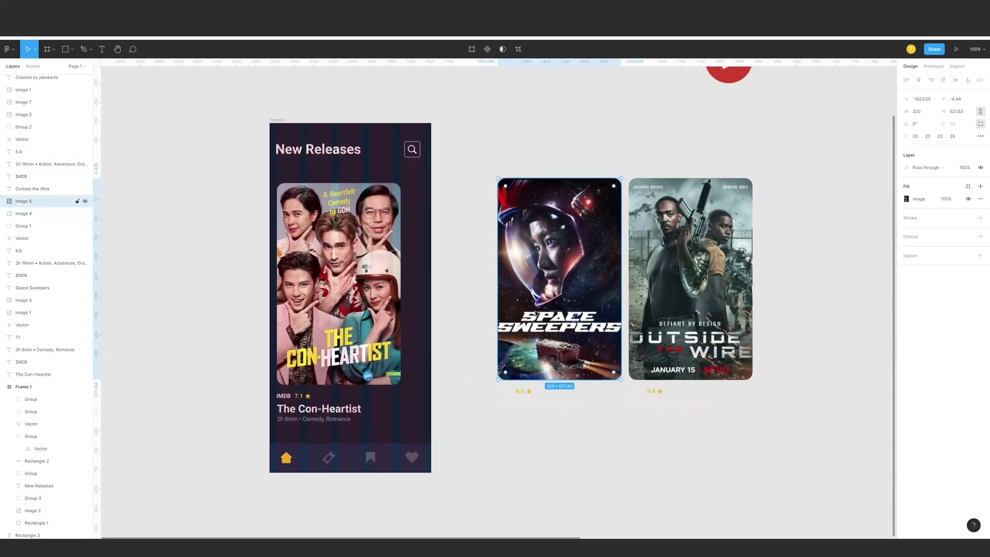
{"action": "left_click", "coordinate": [546, 415]}
{"action": "left_click_drag", "start_coordinate": [405, 432], "coordinate": [310, 328]}
{"action": "key", "text": "ctrl+g"}
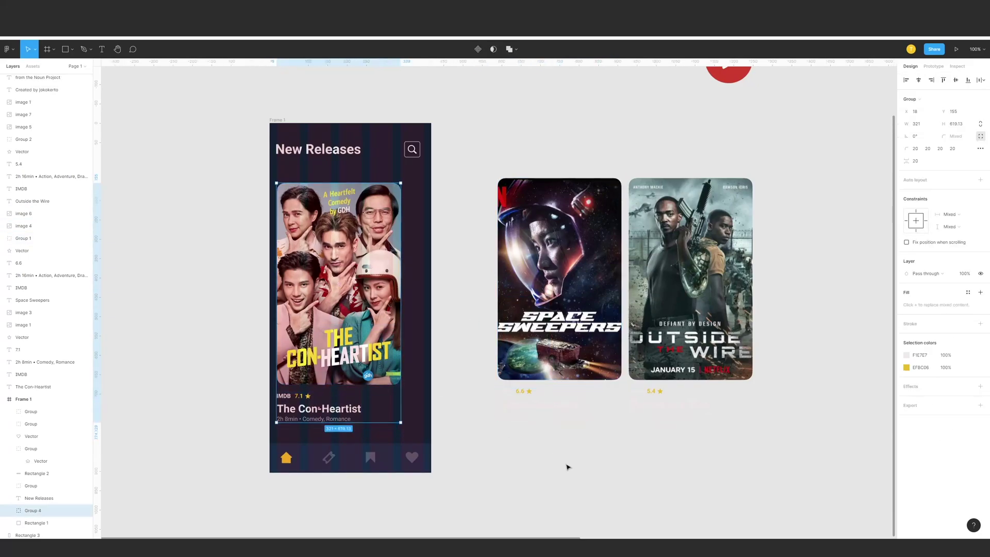
{"action": "left_click_drag", "start_coordinate": [568, 466], "coordinate": [509, 306]}
{"action": "key", "text": "ctrl+g"}
{"action": "left_click_drag", "start_coordinate": [710, 455], "coordinate": [660, 294]}
{"action": "key", "text": "ctrl+g"}
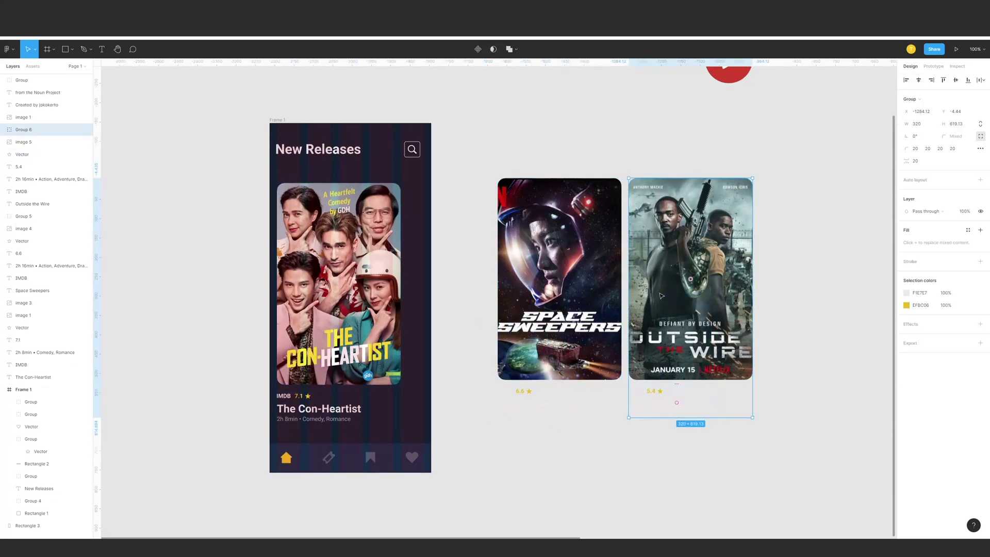
- Move Frame 1 a little farther away from the two copied movie cards
{"action": "left_click", "coordinate": [771, 274]}
{"action": "scroll", "coordinate": [549, 225], "scroll_direction": "left", "scroll_amount": 3}
{"action": "left_click", "coordinate": [495, 256]}
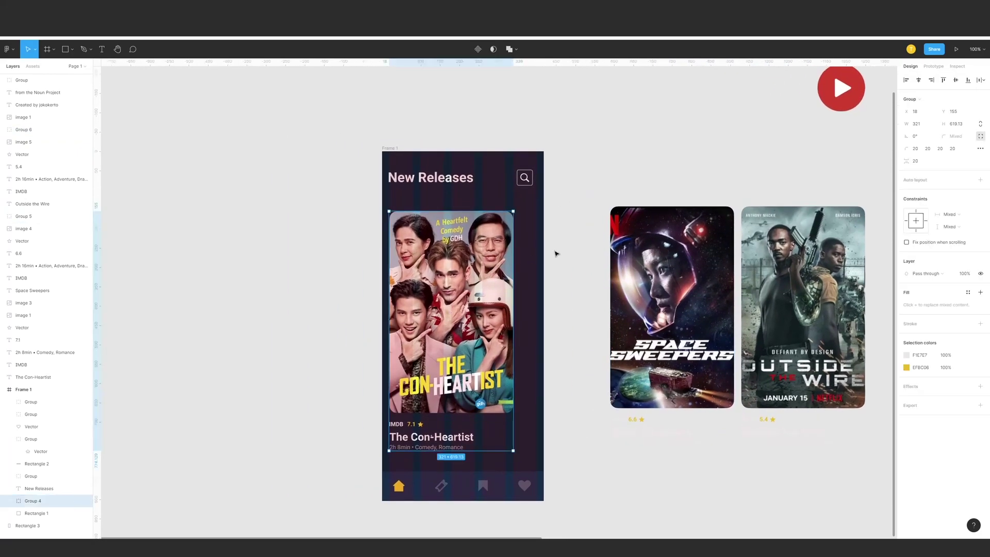
{"action": "left_click_drag", "start_coordinate": [580, 177], "coordinate": [574, 188]}
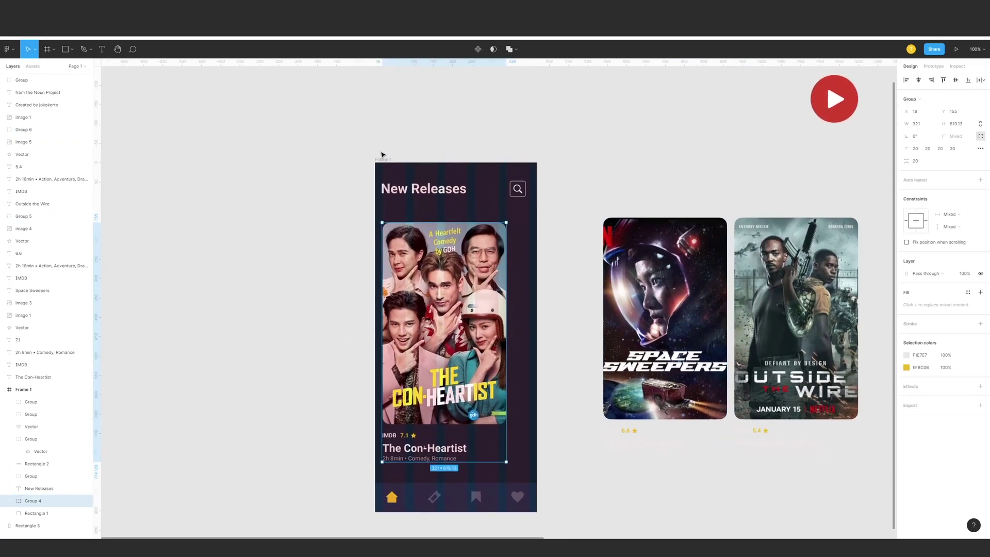
{"action": "left_click_drag", "start_coordinate": [386, 159], "coordinate": [345, 160]}
{"action": "left_click", "coordinate": [388, 141]}
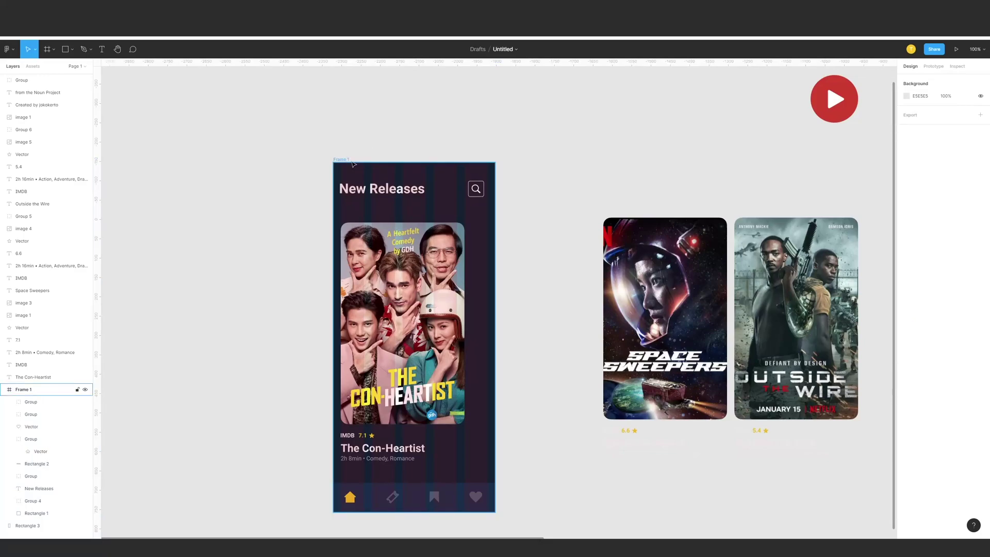
- Draw a 20 × 46 spacer rectangle in Frame 1, above the upper-right corner of the Con-Heartist poster
{"action": "mouse_move", "coordinate": [431, 199]}
{"action": "left_mouse_down"}
{"action": "mouse_move", "coordinate": [498, 266]}
{"action": "mouse_move", "coordinate": [490, 233]}
{"action": "mouse_move", "coordinate": [492, 247]}
{"action": "left_mouse_up"}
{"action": "key", "text": "plus"}
{"action": "scroll", "coordinate": [460, 237], "scroll_direction": "up", "scroll_amount": 2}
{"action": "key", "text": "r"}
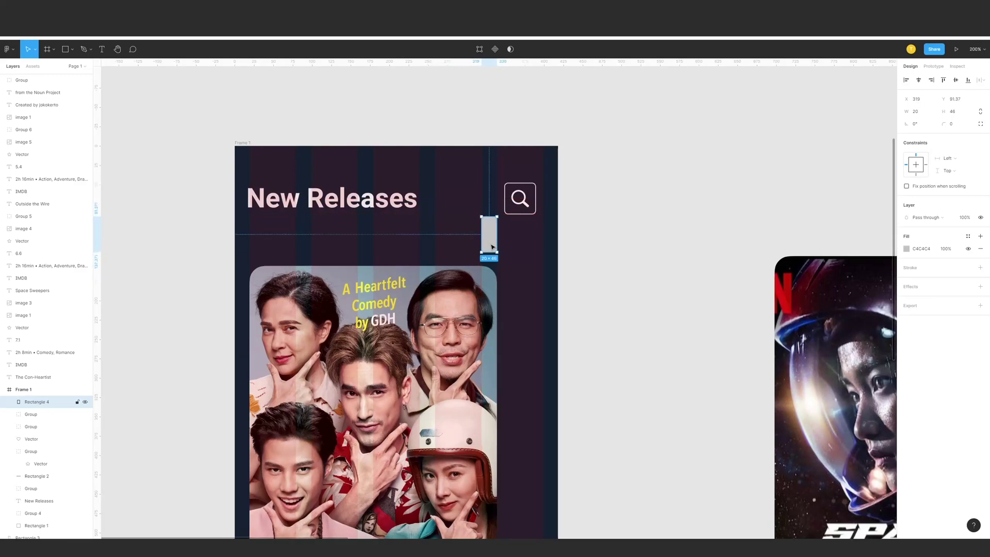
{"action": "key", "text": "shift+0"}
{"action": "left_click", "coordinate": [543, 268]}
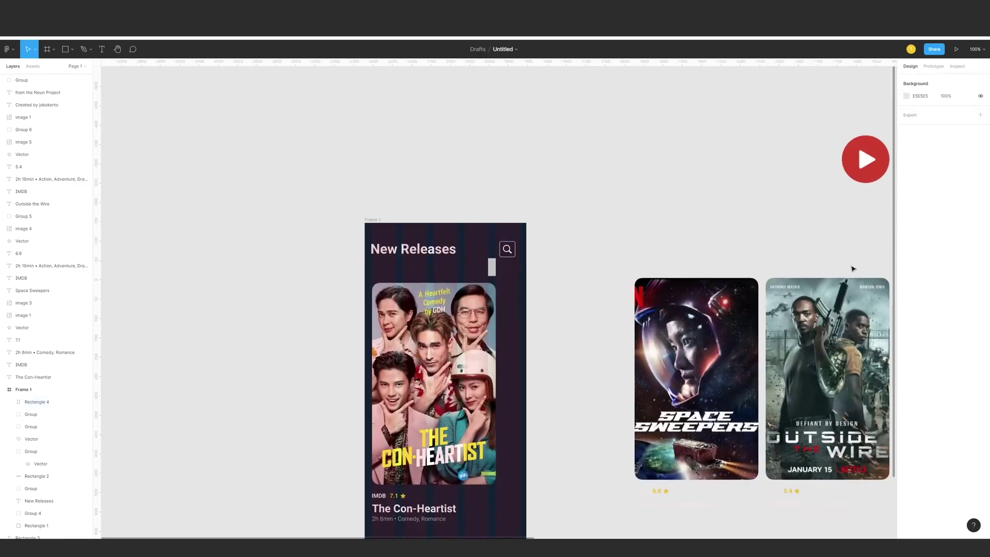
- Fill the spacer rectangle with red FF0000 and shift it slightly within Frame 1 to X 325, Y 88.5
{"action": "left_click", "coordinate": [493, 269]}
{"action": "left_click", "coordinate": [907, 249]}
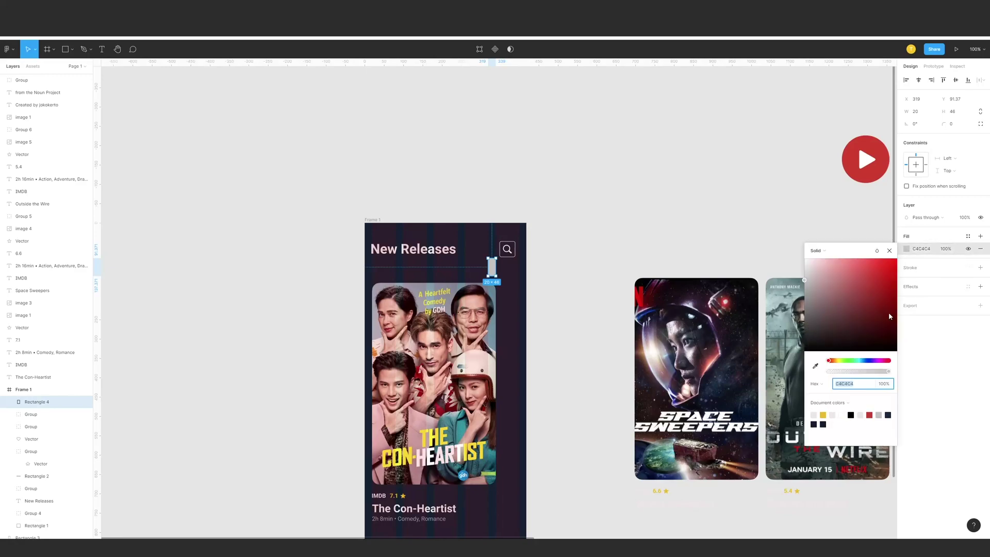
{"action": "left_click_drag", "start_coordinate": [845, 313], "coordinate": [776, 351]}
{"action": "left_click", "coordinate": [559, 172]}
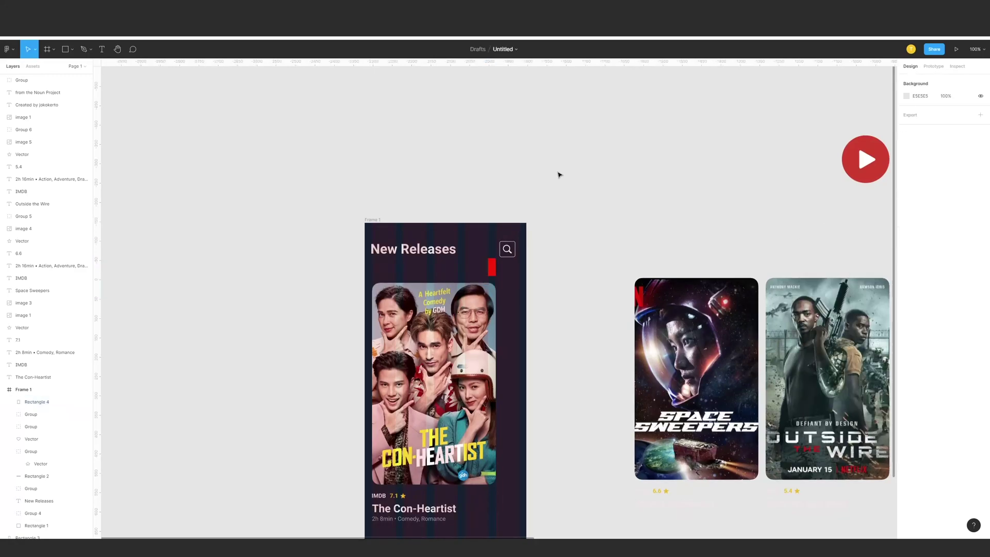
{"action": "scroll", "coordinate": [551, 185], "scroll_direction": "down", "scroll_amount": 2}
{"action": "left_click_drag", "start_coordinate": [513, 243], "coordinate": [508, 242]}
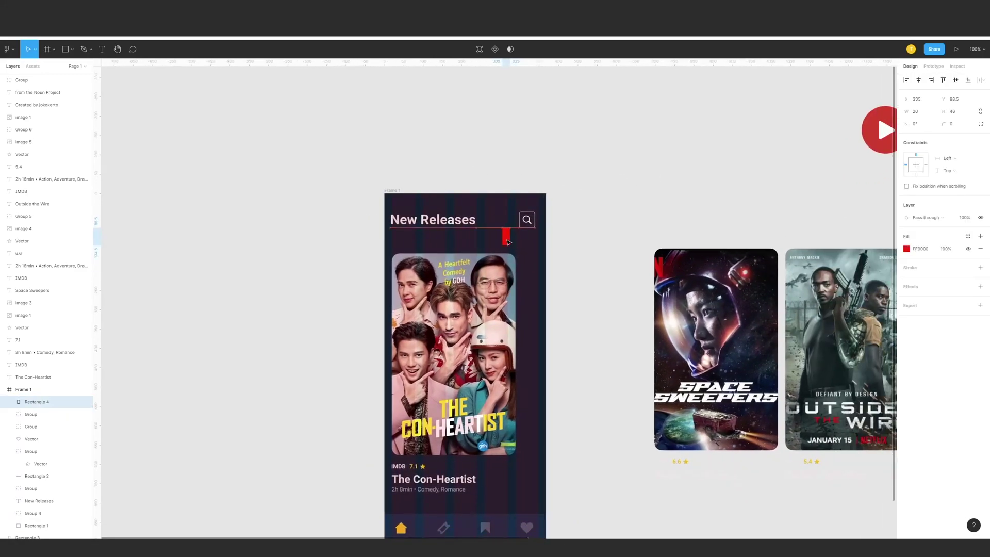
- Turn off content clipping for Frame 1
{"action": "left_click", "coordinate": [416, 190]}
{"action": "scroll", "coordinate": [464, 206], "scroll_direction": "up", "scroll_amount": 2}
{"action": "left_click", "coordinate": [413, 217]}
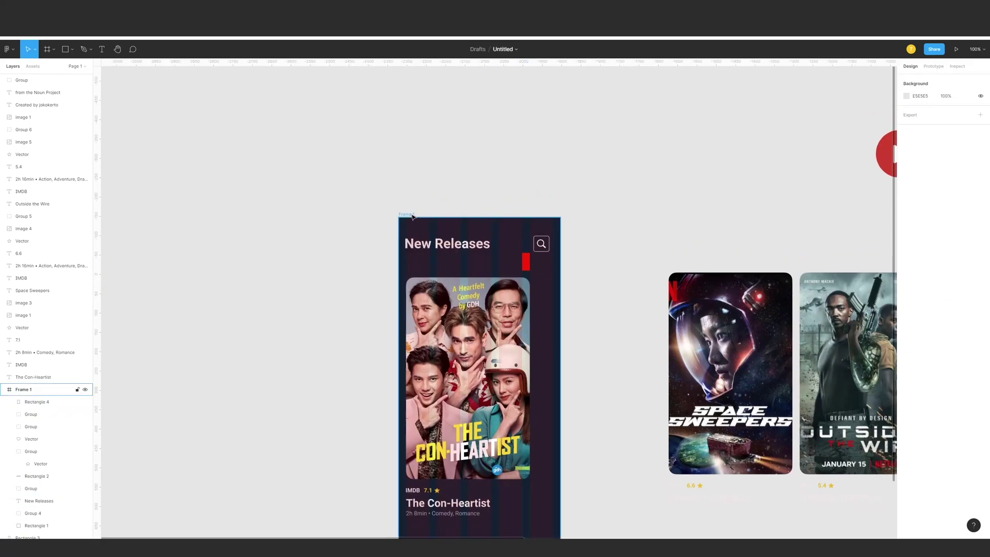
{"action": "left_click", "coordinate": [410, 216]}
{"action": "scroll", "coordinate": [467, 164], "scroll_direction": "down", "scroll_amount": 2}
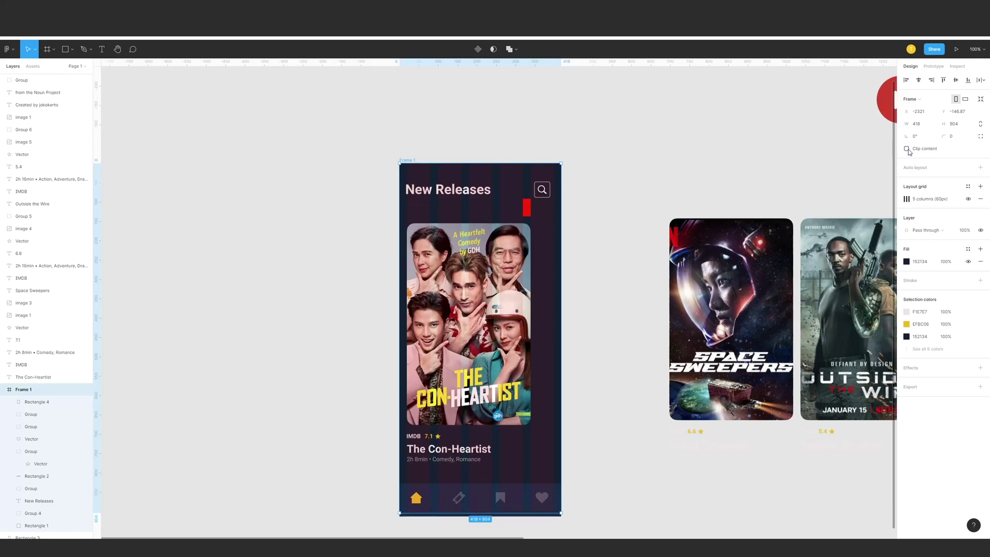
- Shorten the navigation bar's background rectangle to a height of 76 so it ends at Frame 1's bottom edge
{"action": "scroll", "coordinate": [645, 420], "scroll_direction": "down", "scroll_amount": 4}
{"action": "scroll", "coordinate": [645, 420], "scroll_direction": "left", "scroll_amount": 2}
{"action": "left_click", "coordinate": [645, 419]}
{"action": "left_click", "coordinate": [515, 412]}
{"action": "left_click_drag", "start_coordinate": [515, 412], "coordinate": [515, 410]}
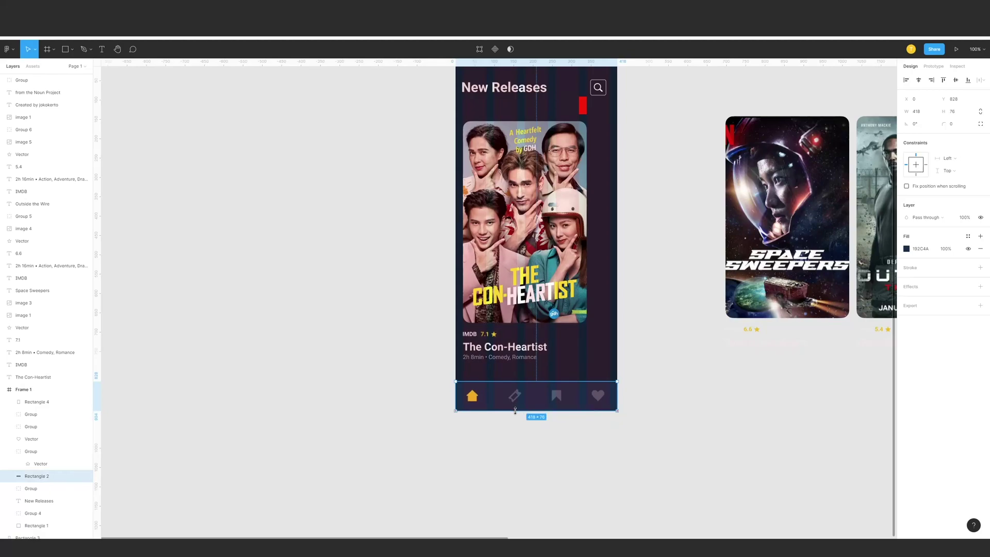
- Move the Space Sweepers card into Frame 1, overlapping the Con-Heartist card
{"action": "scroll", "coordinate": [529, 404], "scroll_direction": "up", "scroll_amount": 3}
{"action": "scroll", "coordinate": [529, 405], "scroll_direction": "right", "scroll_amount": 2}
{"action": "left_click", "coordinate": [713, 272]}
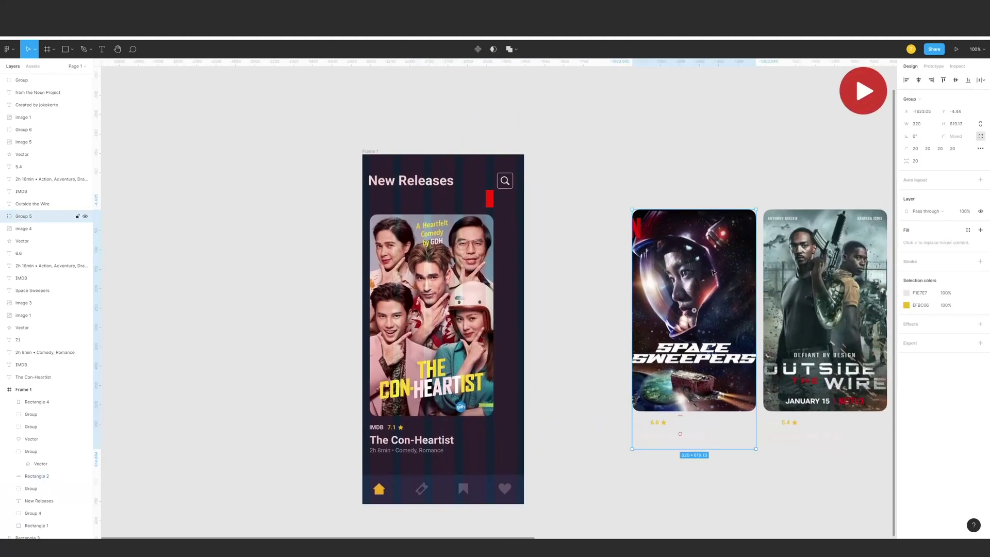
{"action": "left_click_drag", "start_coordinate": [687, 263], "coordinate": [482, 275]}
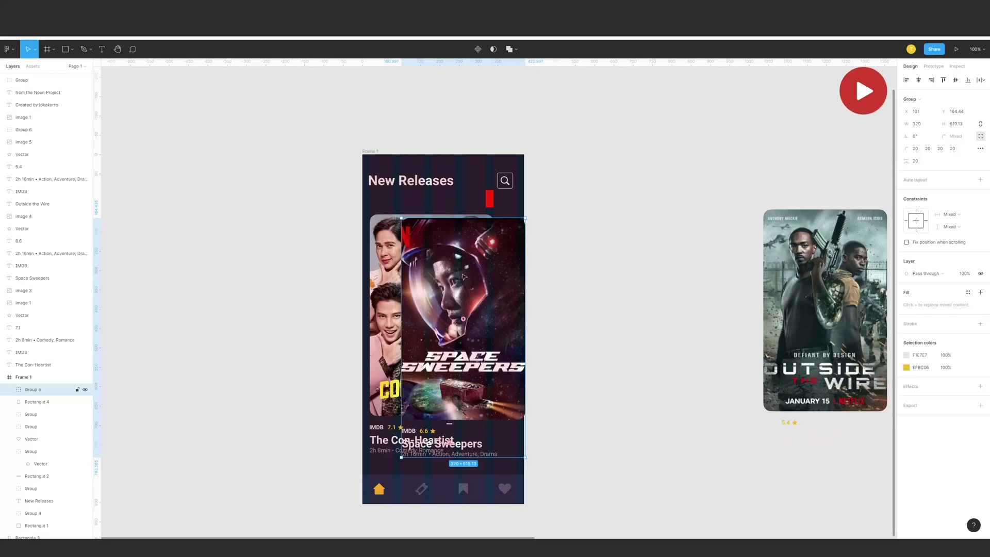
- Nudge the Space Sweepers card to the right of the Con-Heartist card at X 351, Y 154.44, level with its poster
{"action": "key", "text": "shift+Right"}
{"action": "key", "text": "shift+Right"}
{"action": "key", "text": "shift+Right"}
{"action": "key", "text": "shift+Right"}
{"action": "key", "text": "shift+Right"}
{"action": "key", "text": "shift+Right"}
{"action": "key", "text": "shift+Right"}
{"action": "key", "text": "shift+Right"}
{"action": "key", "text": "shift+Right"}
{"action": "key", "text": "shift+Right"}
{"action": "key", "text": "shift+Right"}
{"action": "key", "text": "shift+Right"}
{"action": "key", "text": "shift+Right"}
{"action": "key", "text": "shift+Right"}
{"action": "key", "text": "shift+Right"}
{"action": "key", "text": "shift+Right"}
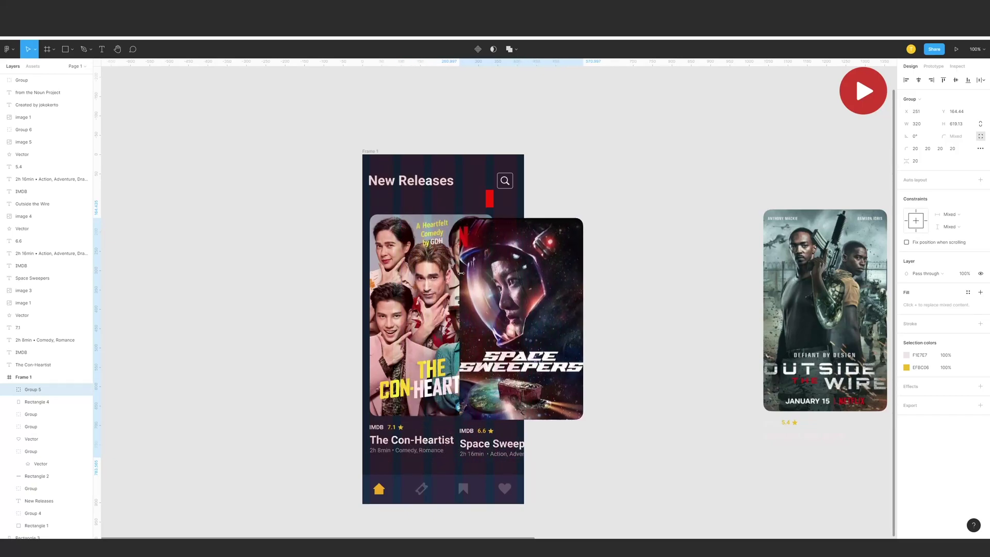
{"action": "key", "text": "shift+Up"}
{"action": "key", "text": "shift+Up"}
{"action": "key", "text": "shift+Right"}
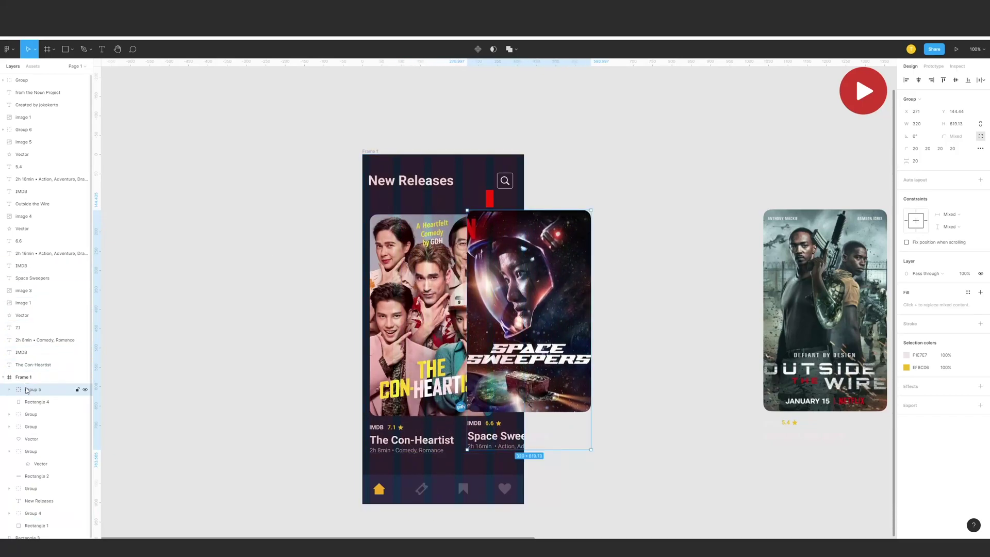
{"action": "key", "text": "shift+Down"}
{"action": "key", "text": "shift+Right"}
{"action": "key", "text": "shift+Right"}
{"action": "key", "text": "shift+Right"}
{"action": "key", "text": "shift+Right"}
{"action": "key", "text": "shift+Right"}
{"action": "key", "text": "shift+Right"}
{"action": "key", "text": "shift+Right"}
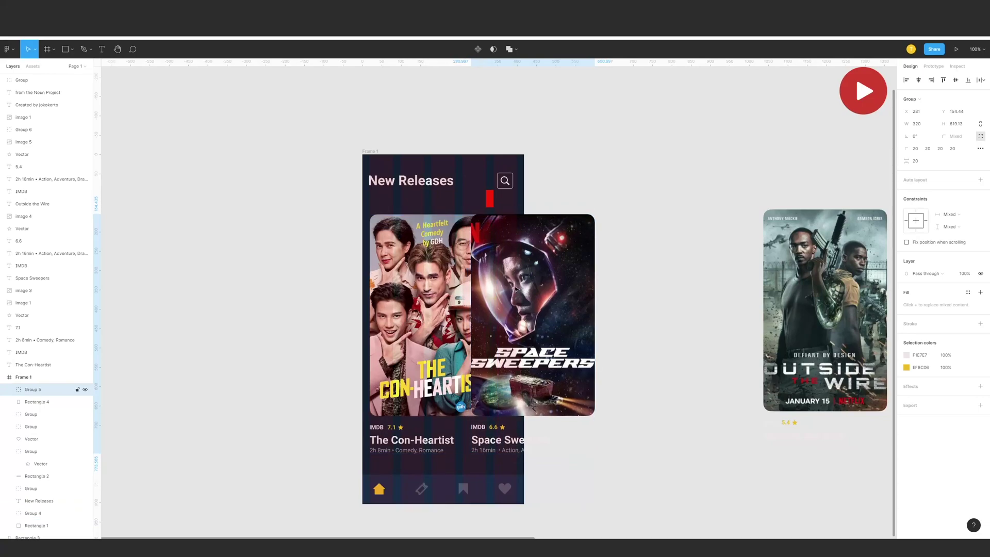
{"action": "key", "text": "shift+Right"}
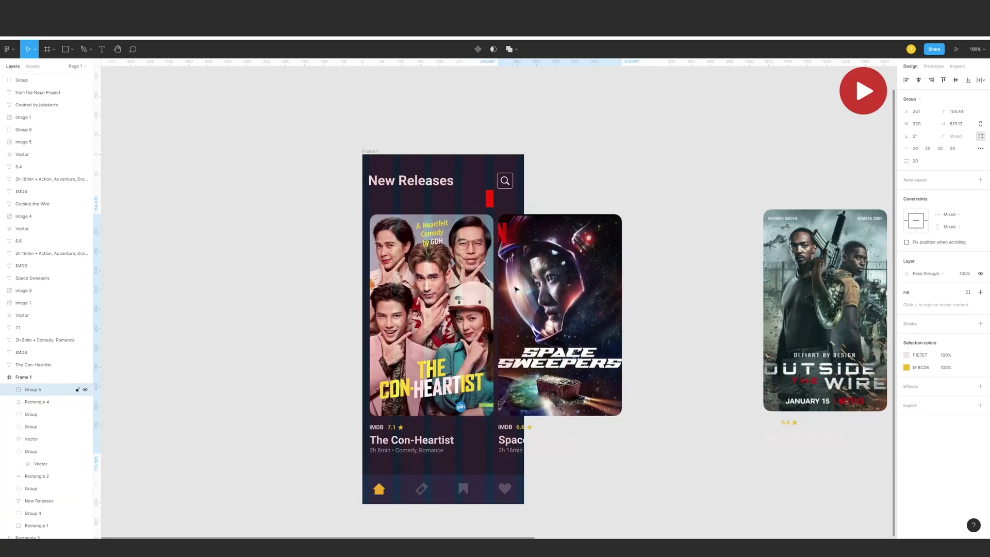
- Place the red spacer against the Con-Heartist poster's right edge and nudge the Space Sweepers card right to match the spacer's width
{"action": "left_click_drag", "start_coordinate": [505, 265], "coordinate": [507, 265]}
{"action": "key", "text": "shift+Right"}
{"action": "key", "text": "Right"}
{"action": "left_click_drag", "start_coordinate": [493, 204], "coordinate": [508, 251]}
{"action": "left_click", "coordinate": [497, 249]}
{"action": "key", "text": "Right"}
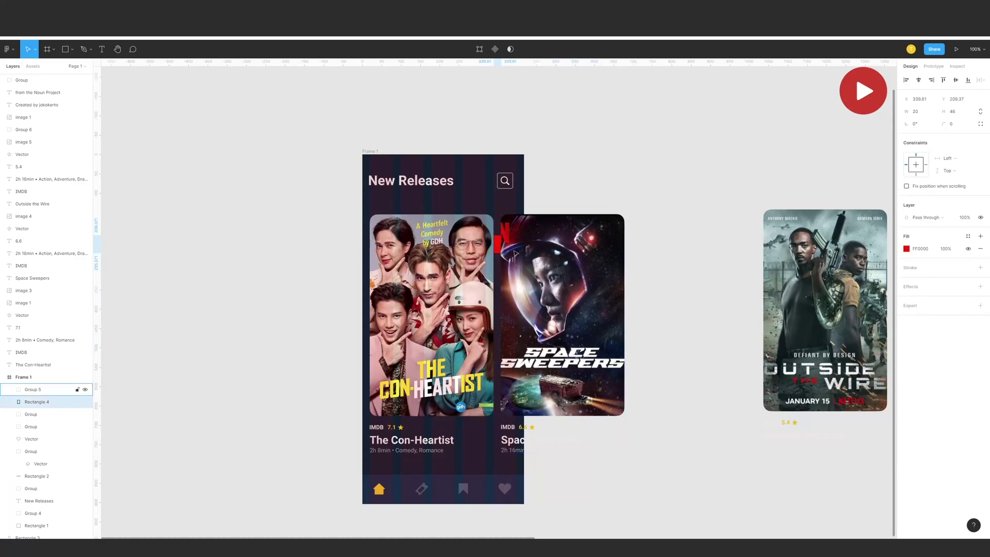
{"action": "left_click", "coordinate": [514, 253]}
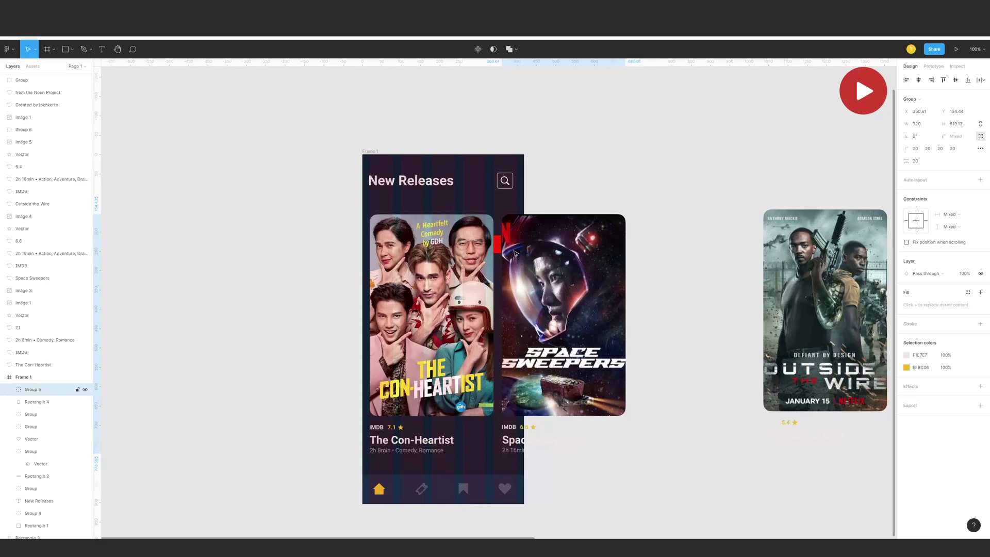
- Move the Outside the Wire card into Frame 1 and nudge it to the right of the Space Sweepers card, about X 691, Y 152.44
{"action": "left_click_drag", "start_coordinate": [794, 258], "coordinate": [435, 260]}
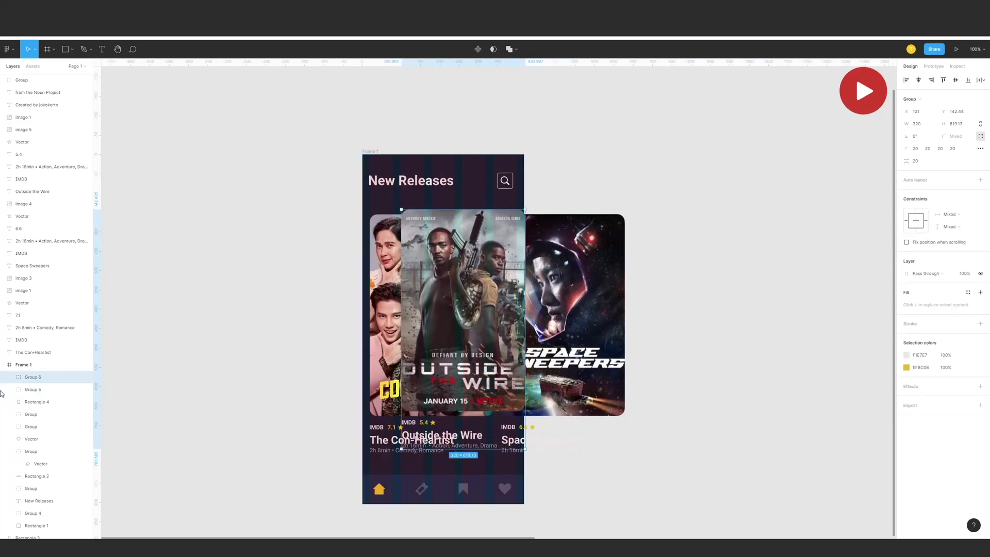
{"action": "key", "text": "shift+Right"}
{"action": "key", "text": "shift+Right"}
{"action": "key", "text": "shift+Right"}
{"action": "key", "text": "shift+Right"}
{"action": "key", "text": "shift+Right"}
{"action": "key", "text": "shift+Right"}
{"action": "key", "text": "shift+Right"}
{"action": "key", "text": "shift+Right"}
{"action": "key", "text": "shift+Right"}
{"action": "key", "text": "shift+Right"}
{"action": "key", "text": "shift+Right"}
{"action": "key", "text": "shift+Right"}
{"action": "key", "text": "shift+Right"}
{"action": "key", "text": "shift+Right"}
{"action": "key", "text": "shift+Right"}
{"action": "key", "text": "shift+Right"}
{"action": "key", "text": "shift+Right"}
{"action": "key", "text": "shift+Right"}
{"action": "key", "text": "shift+Right"}
{"action": "key", "text": "shift+Right"}
{"action": "key", "text": "shift+Right"}
{"action": "key", "text": "shift+Right"}
{"action": "key", "text": "shift+Right"}
{"action": "key", "text": "shift+Right"}
{"action": "key", "text": "shift+Right"}
{"action": "key", "text": "shift+Right"}
{"action": "key", "text": "shift+Right"}
{"action": "key", "text": "shift+Right"}
{"action": "key", "text": "shift+Right"}
{"action": "key", "text": "shift+Right"}
{"action": "key", "text": "shift+Right"}
{"action": "key", "text": "shift+Right"}
{"action": "key", "text": "shift+Right"}
{"action": "key", "text": "shift+Right"}
{"action": "key", "text": "shift+Right"}
{"action": "key", "text": "shift+Right"}
{"action": "key", "text": "shift+Right"}
{"action": "key", "text": "shift+Right"}
{"action": "key", "text": "shift+Right"}
{"action": "key", "text": "shift+Right"}
{"action": "key", "text": "shift+Right"}
{"action": "key", "text": "shift+Right"}
{"action": "key", "text": "shift+Right"}
{"action": "key", "text": "shift+Right"}
{"action": "key", "text": "shift+Down"}
{"action": "key", "text": "shift+Down"}
{"action": "key", "text": "shift+Up"}
{"action": "key", "text": "shift+Right"}
{"action": "key", "text": "shift+Right"}
{"action": "key", "text": "shift+Right"}
{"action": "key", "text": "shift+Right"}
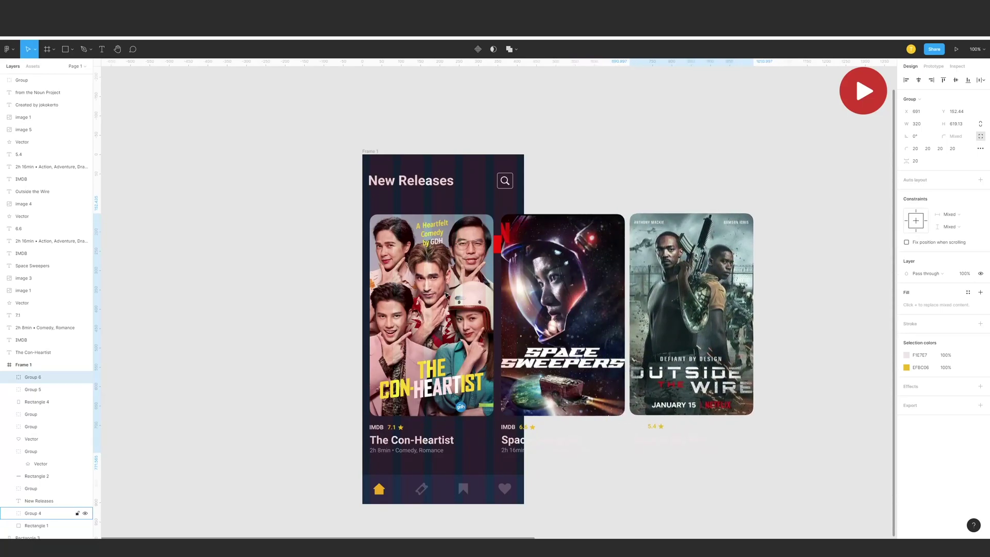
{"action": "key", "text": "Right"}
- Place the red spacer against the Space Sweepers poster's right edge and shift the Outside the Wire card to X 694 beside it
{"action": "left_click_drag", "start_coordinate": [495, 246], "coordinate": [637, 221]}
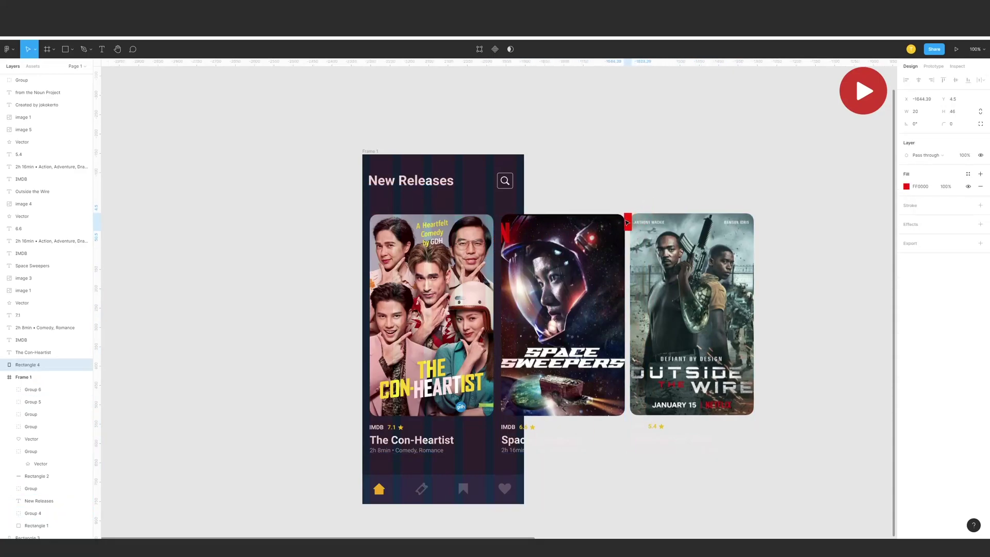
{"action": "left_click", "coordinate": [704, 245]}
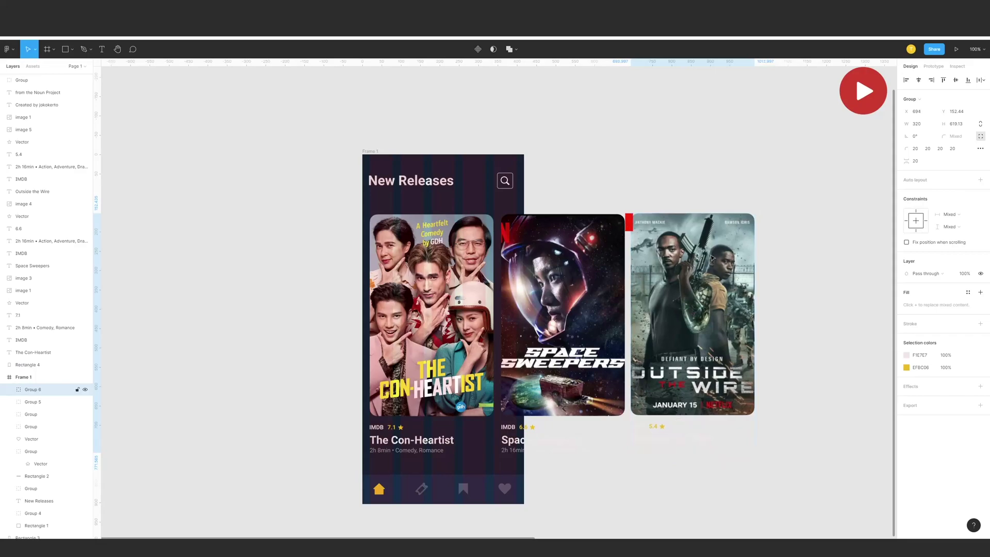
{"action": "left_click_drag", "start_coordinate": [711, 256], "coordinate": [711, 256]}
{"action": "key", "text": "ctrl+z"}
{"action": "key", "text": "ctrl+shift+z"}
- Move the Outside the Wire card up and to the right, away from the red spacer
{"action": "left_click", "coordinate": [688, 177]}
{"action": "left_click", "coordinate": [697, 270]}
{"action": "mouse_move", "coordinate": [700, 283]}
{"action": "left_mouse_down"}
{"action": "mouse_move", "coordinate": [784, 262]}
{"action": "mouse_move", "coordinate": [772, 315]}
{"action": "mouse_move", "coordinate": [748, 278]}
{"action": "mouse_move", "coordinate": [759, 268]}
{"action": "mouse_move", "coordinate": [689, 328]}
{"action": "mouse_move", "coordinate": [418, 317]}
{"action": "mouse_move", "coordinate": [692, 211]}
{"action": "mouse_move", "coordinate": [710, 270]}
{"action": "left_mouse_up"}
{"action": "left_click", "coordinate": [677, 184]}
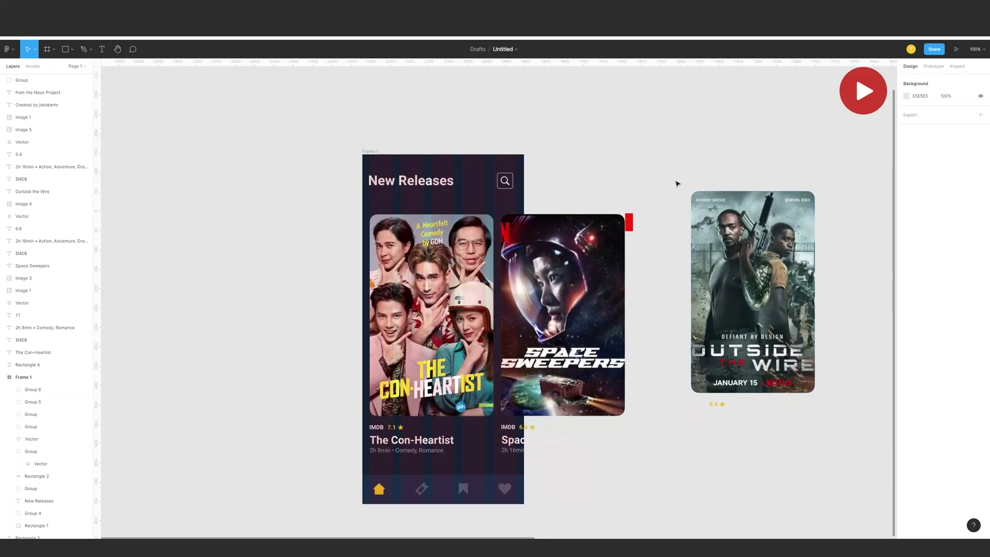
- Undo moving the Outside the Wire card away and nudge it right to X 699, beside the red spacer
{"action": "key", "text": "ctrl+z"}
{"action": "key", "text": "ctrl+z"}
{"action": "key", "text": "Right"}
{"action": "key", "text": "Right"}
{"action": "key", "text": "Right"}
{"action": "key", "text": "Right"}
{"action": "key", "text": "Right"}
{"action": "key", "text": "Right"}
{"action": "key", "text": "Right"}
{"action": "key", "text": "Right"}
{"action": "key", "text": "Right"}
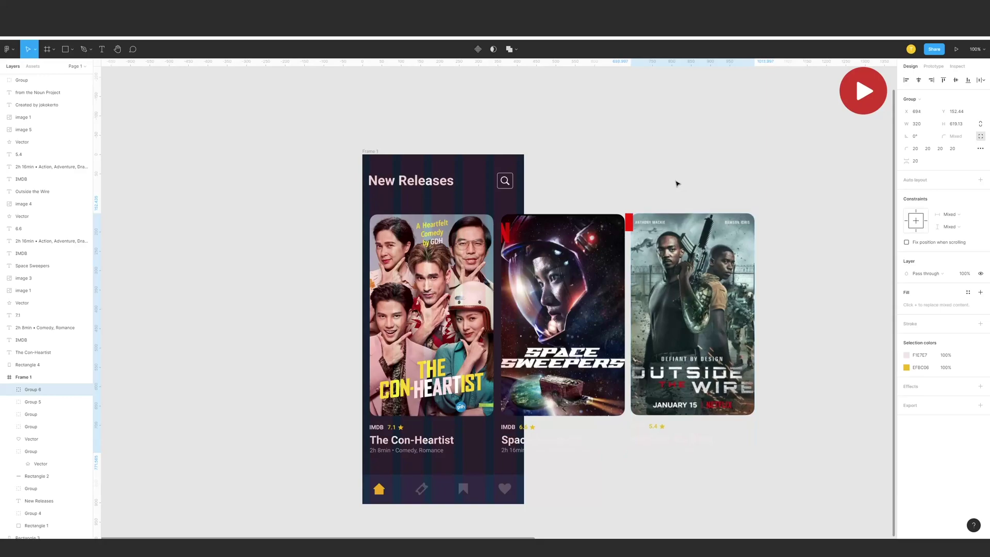
{"action": "key", "text": "Left"}
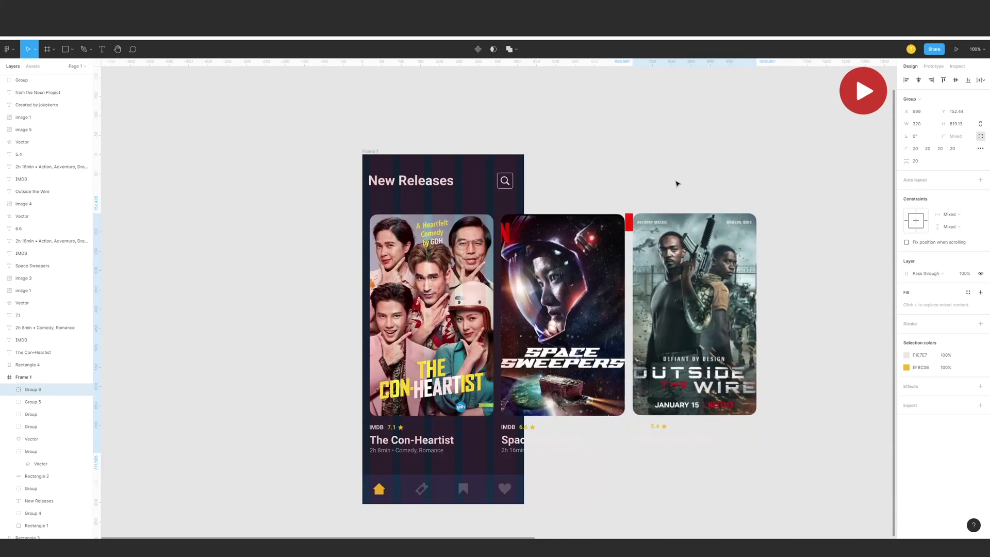
- Move the Outside the Wire card over The Con-Heartist card, to about X 64.72
{"action": "left_click_drag", "start_coordinate": [517, 262], "coordinate": [606, 191]}
{"action": "key", "text": "ctrl+z"}
{"action": "left_click_drag", "start_coordinate": [694, 261], "coordinate": [448, 258]}
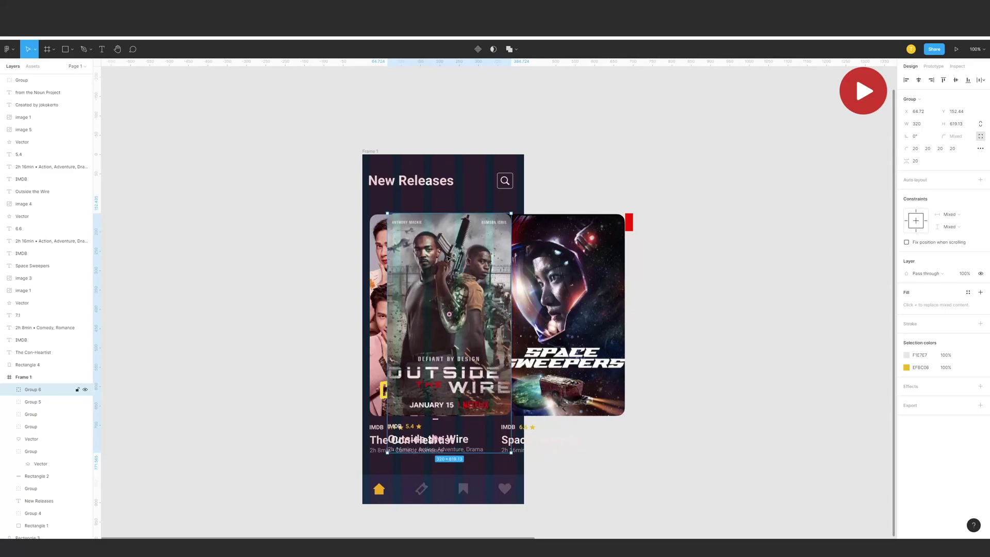
{"action": "key", "text": "Delete"}
{"action": "left_click_drag", "start_coordinate": [517, 253], "coordinate": [518, 254]}
{"action": "key", "text": "ctrl+z"}
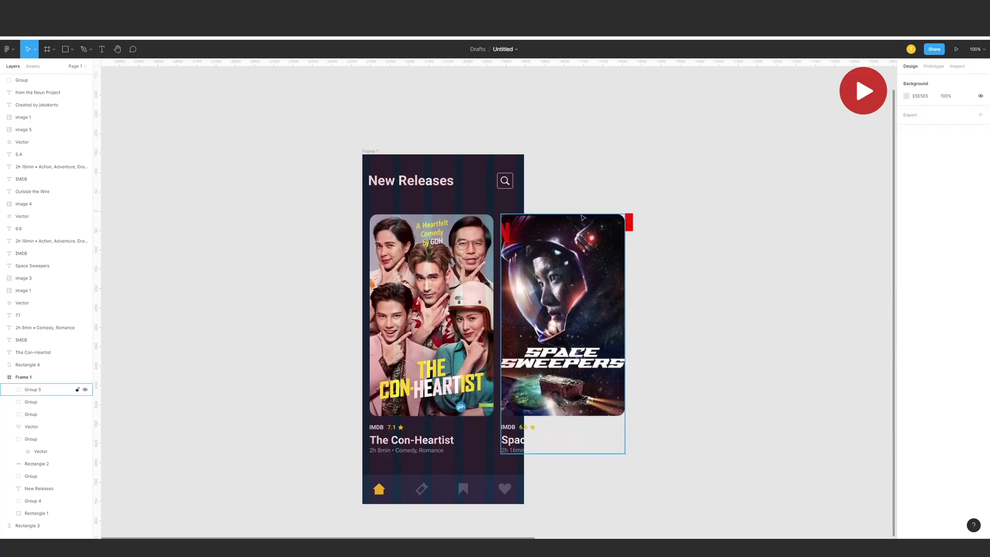
{"action": "left_click_drag", "start_coordinate": [524, 306], "coordinate": [623, 230]}
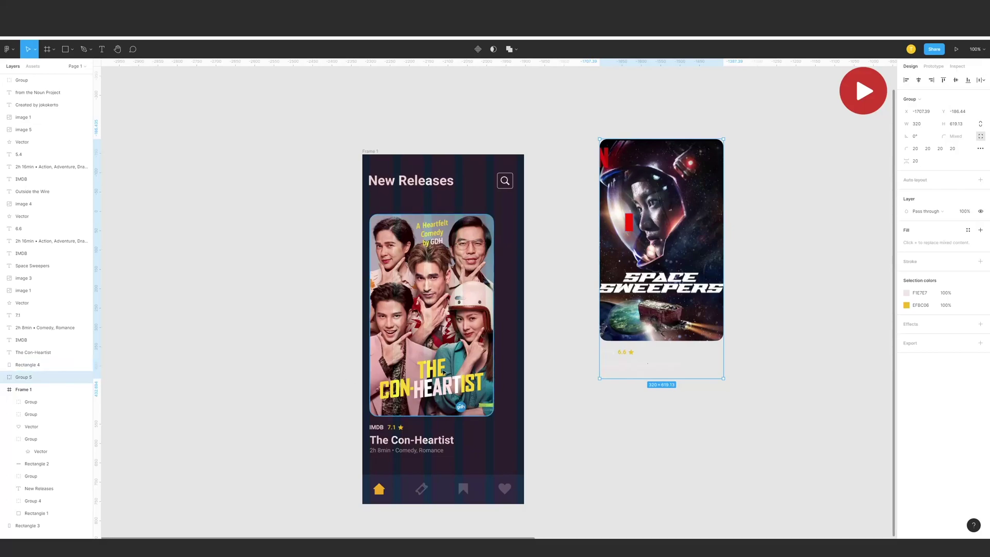
{"action": "key", "text": "ctrl+z"}
{"action": "key", "text": "ctrl+z"}
- Nudge the Outside the Wire card right past the Space Sweepers card, to about X 696.72
{"action": "left_click_drag", "start_coordinate": [485, 284], "coordinate": [485, 289]}
{"action": "key", "text": "shift+Up"}
{"action": "key", "text": "shift+Right"}
{"action": "key", "text": "shift+Right"}
{"action": "key", "text": "shift+Right"}
{"action": "key", "text": "shift+Right"}
{"action": "key", "text": "shift+Right"}
{"action": "key", "text": "shift+Right"}
{"action": "key", "text": "shift+Right"}
{"action": "key", "text": "shift+Right"}
{"action": "key", "text": "shift+Right"}
{"action": "key", "text": "shift+Right"}
{"action": "key", "text": "shift+Right"}
{"action": "key", "text": "shift+Right"}
{"action": "key", "text": "shift+Right"}
{"action": "key", "text": "shift+Right"}
{"action": "key", "text": "shift+Right"}
{"action": "key", "text": "shift+Right"}
{"action": "key", "text": "shift+Right"}
{"action": "key", "text": "shift+Right"}
{"action": "key", "text": "shift+Right"}
{"action": "key", "text": "shift+Right"}
{"action": "key", "text": "shift+Right"}
{"action": "key", "text": "shift+Right"}
{"action": "key", "text": "shift+Right"}
{"action": "key", "text": "shift+Right"}
{"action": "key", "text": "shift+Right"}
{"action": "key", "text": "shift+Right"}
{"action": "key", "text": "shift+Right"}
{"action": "key", "text": "shift+Right"}
{"action": "key", "text": "shift+Right"}
{"action": "key", "text": "shift+Right"}
{"action": "key", "text": "shift+Right"}
{"action": "key", "text": "shift+Right"}
{"action": "key", "text": "shift+Right"}
{"action": "key", "text": "shift+Right"}
{"action": "key", "text": "shift+Right"}
{"action": "key", "text": "shift+Right"}
{"action": "key", "text": "shift+Right"}
{"action": "key", "text": "shift+Right"}
{"action": "key", "text": "shift+Right"}
{"action": "key", "text": "shift+Right"}
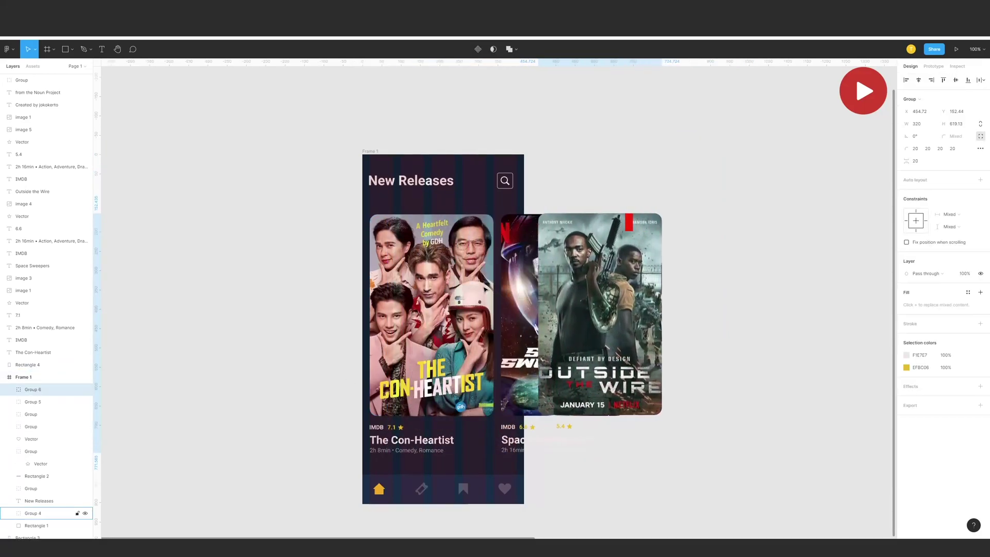
{"action": "key", "text": "shift+Left"}
{"action": "key", "text": "ctrl+z"}
{"action": "key", "text": "ctrl+z"}
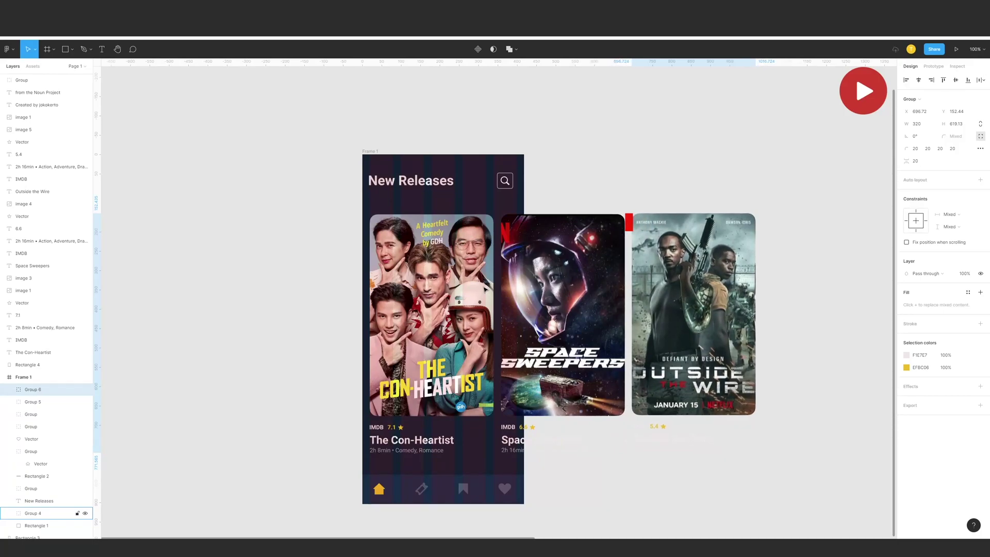
{"action": "mouse_move", "coordinate": [691, 291]}
{"action": "left_mouse_down"}
{"action": "mouse_move", "coordinate": [725, 214]}
{"action": "mouse_move", "coordinate": [715, 281]}
{"action": "mouse_move", "coordinate": [732, 246]}
{"action": "mouse_move", "coordinate": [755, 255]}
{"action": "mouse_move", "coordinate": [718, 280]}
{"action": "mouse_move", "coordinate": [725, 313]}
{"action": "mouse_move", "coordinate": [687, 302]}
{"action": "left_mouse_up"}
{"action": "left_click_drag", "start_coordinate": [597, 253], "coordinate": [685, 227]}
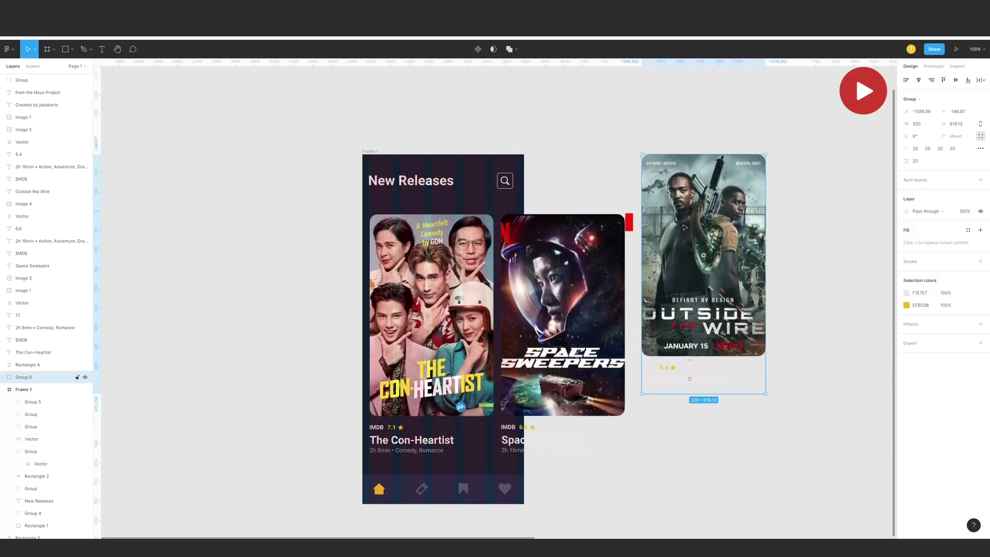
{"action": "key", "text": "ctrl+z"}
{"action": "key", "text": "ctrl+z"}
{"action": "key", "text": "ctrl+z"}
{"action": "key", "text": "ctrl+z"}
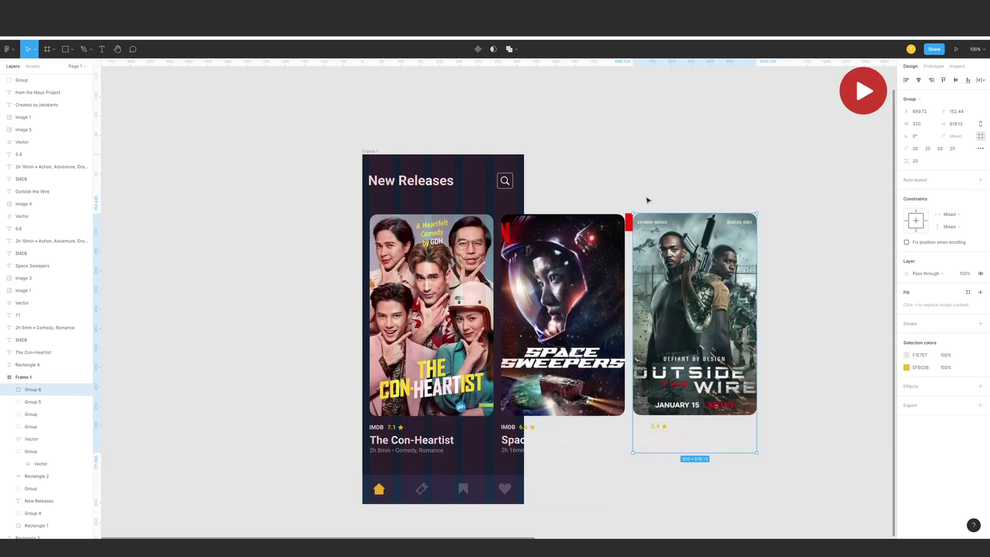
- Scale the Space Sweepers and Outside the Wire cards down together to about 266.41 × 515.44 each, keeping their proportions
{"action": "scroll", "coordinate": [649, 199], "scroll_direction": "up", "scroll_amount": 1}
{"action": "left_click", "coordinate": [627, 242]}
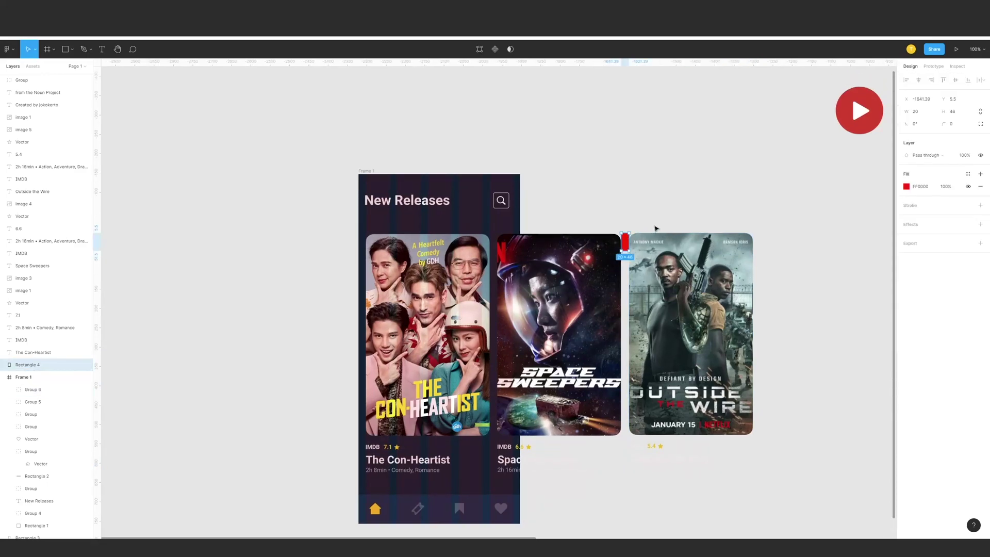
{"action": "left_click", "coordinate": [620, 206]}
{"action": "scroll", "coordinate": [618, 196], "scroll_direction": "left", "scroll_amount": 2}
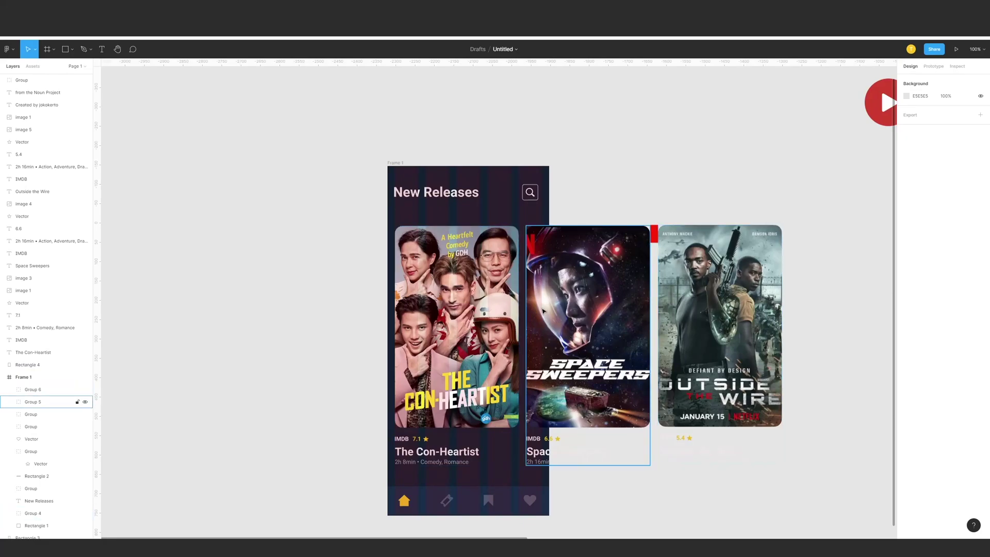
{"action": "left_click", "coordinate": [576, 318]}
{"action": "left_click", "coordinate": [731, 324], "text": "shift"}
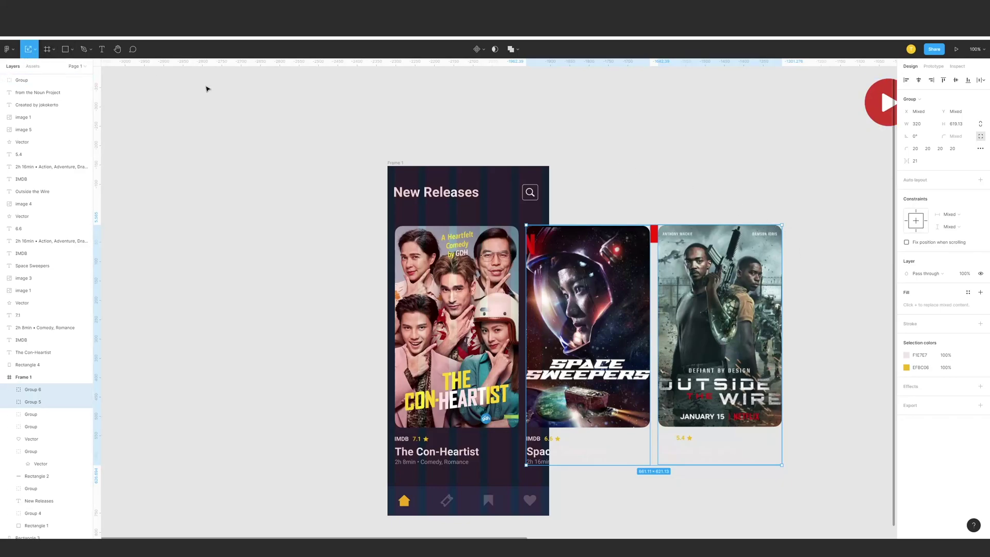
{"action": "left_click_drag", "start_coordinate": [783, 223], "coordinate": [740, 267]}
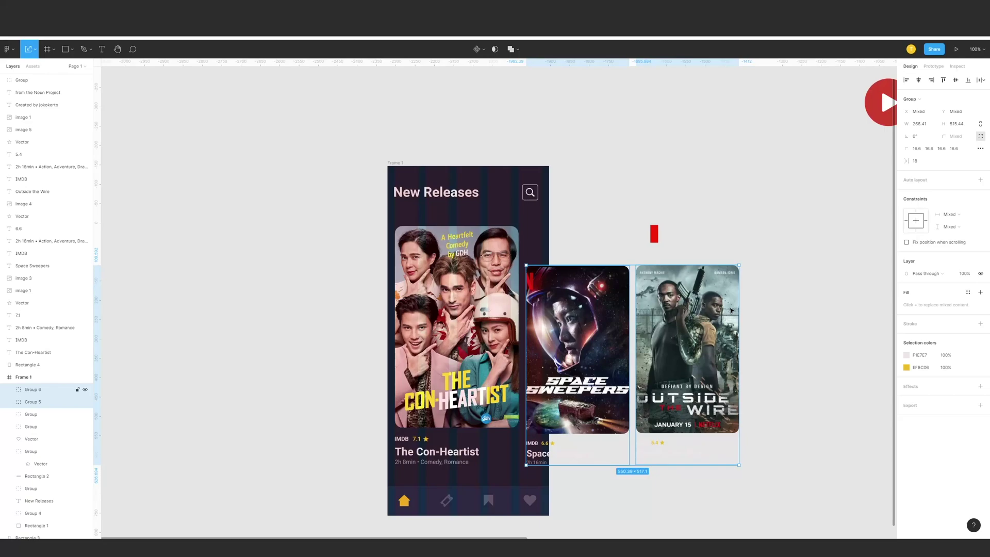
- Nudge the two scaled cards up to about Y 203.13 so they sit roughly centred beside The Con-Heartist poster
{"action": "key", "text": "shift+Up"}
{"action": "key", "text": "shift+Up"}
{"action": "key", "text": "shift+Up"}
{"action": "key", "text": "shift+Up"}
{"action": "key", "text": "shift+Up"}
{"action": "key", "text": "shift+Up"}
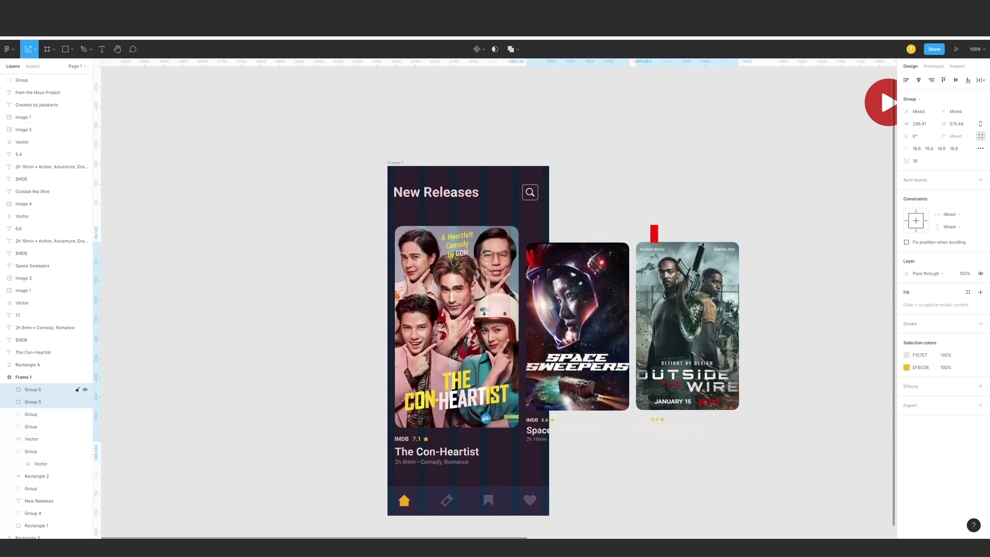
{"action": "key", "text": "shift+Down"}
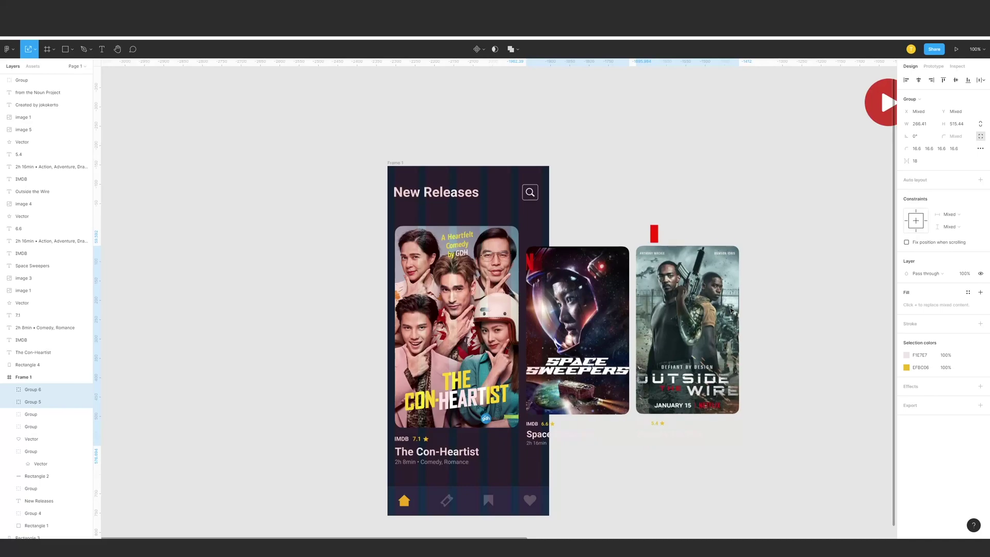
{"action": "key", "text": "Up"}
{"action": "key", "text": "Up"}
{"action": "key", "text": "Up"}
{"action": "key", "text": "Up"}
{"action": "key", "text": "Up"}
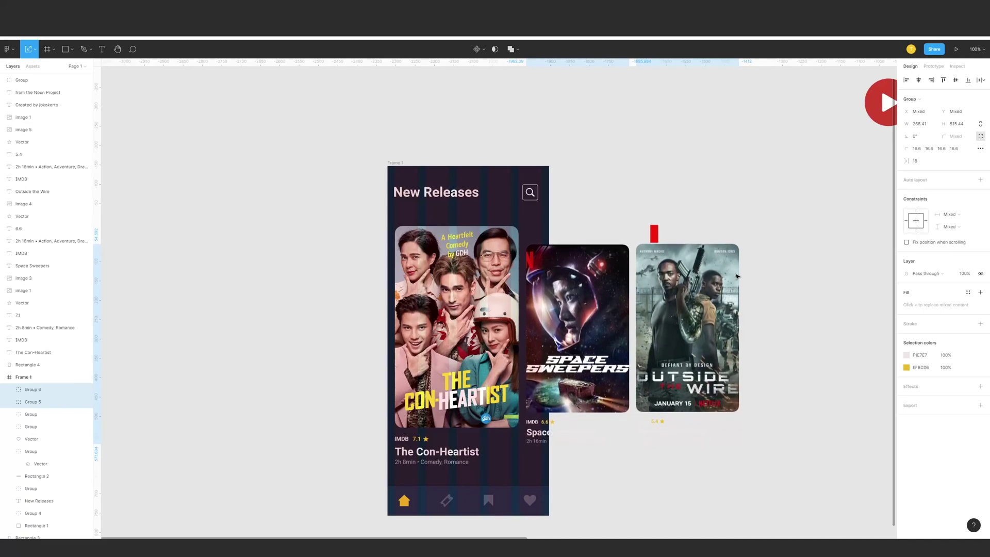
{"action": "left_click", "coordinate": [752, 217]}
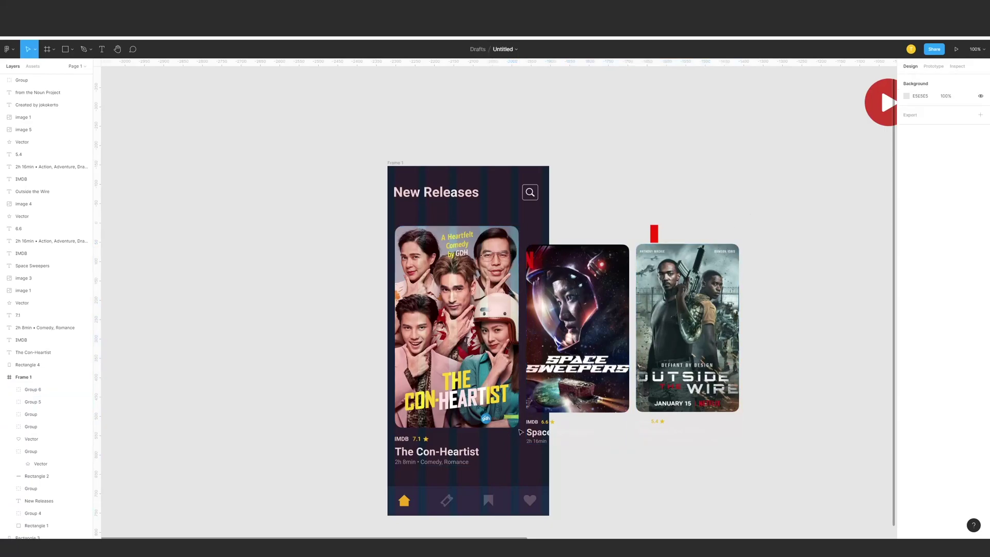
- Set the opacity of the rating and title text group under the Space Sweepers poster to 0
{"action": "left_click_drag", "start_coordinate": [577, 224], "coordinate": [603, 228]}
{"action": "scroll", "coordinate": [627, 206], "scroll_direction": "right", "scroll_amount": 2}
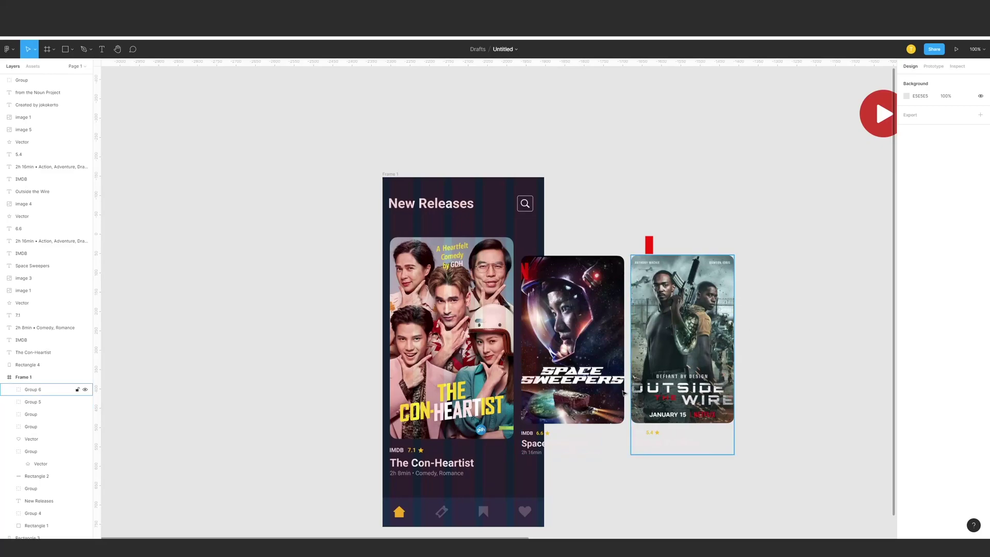
{"action": "left_click", "coordinate": [539, 439]}
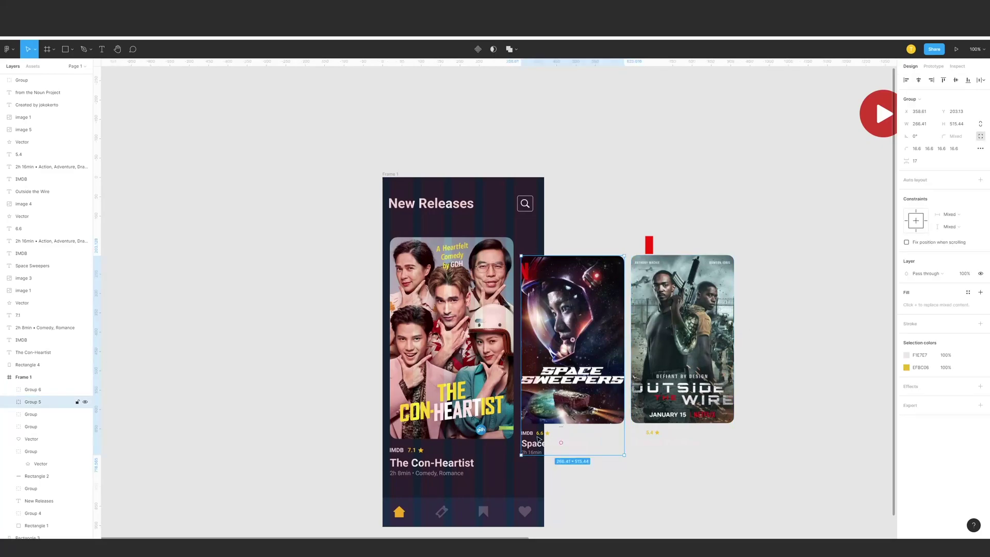
{"action": "double_click", "coordinate": [539, 438]}
{"action": "mouse_move", "coordinate": [537, 441]}
{"action": "left_mouse_down"}
{"action": "mouse_move", "coordinate": [356, 314]}
{"action": "mouse_move", "coordinate": [304, 347]}
{"action": "mouse_move", "coordinate": [534, 431]}
{"action": "left_mouse_up"}
{"action": "key", "text": "ctrl+z"}
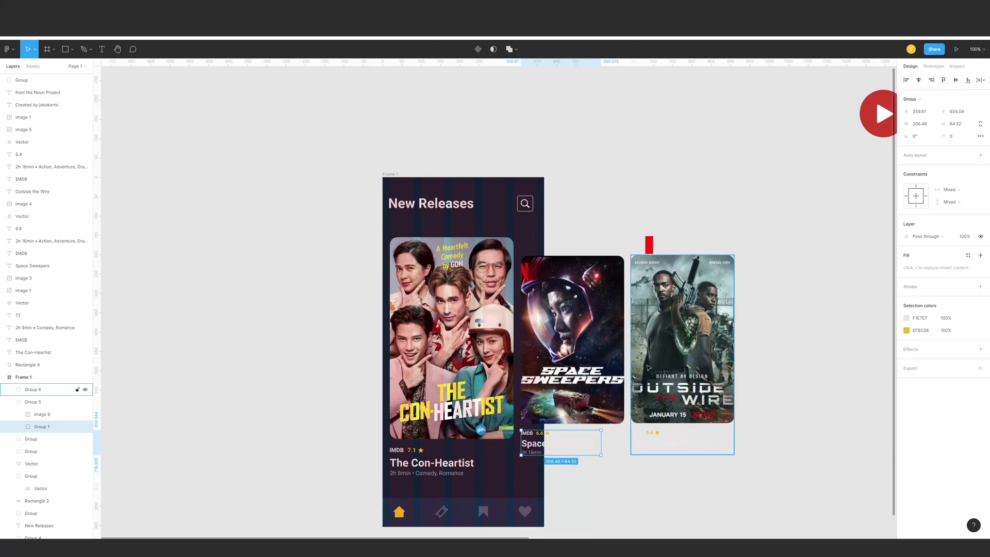
{"action": "left_click", "coordinate": [968, 240]}
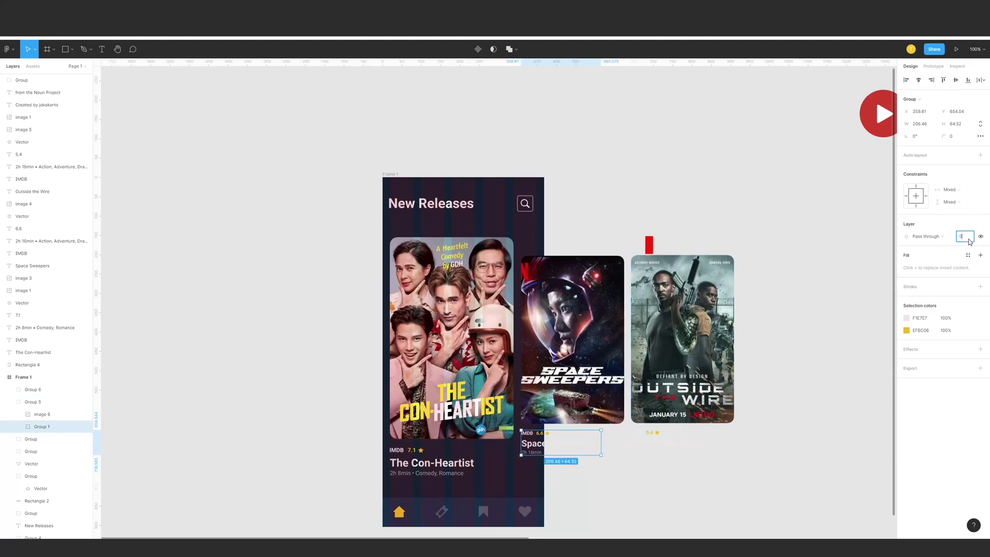
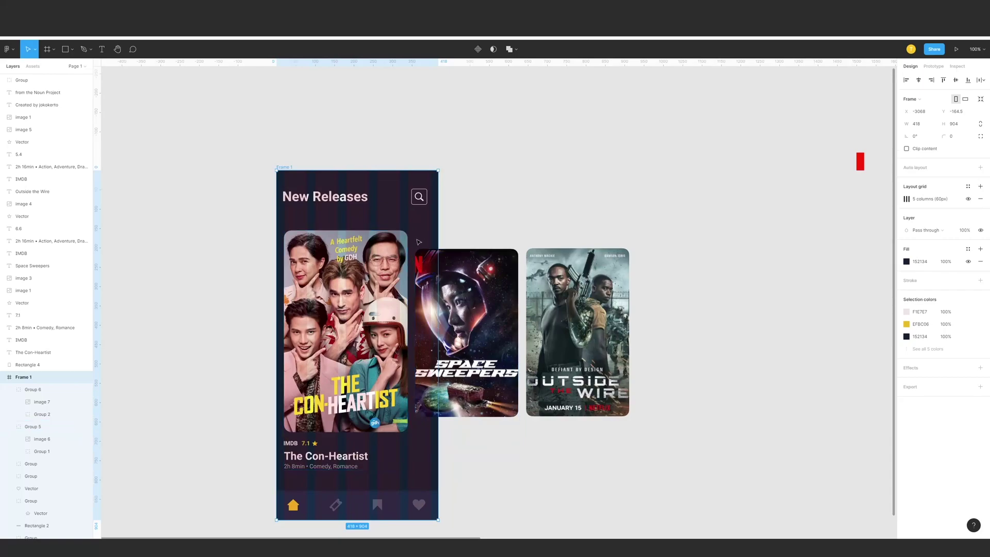
- Place red spacers at The Con-Heartist poster's upper and lower right corners and nudge the two smaller cards up to about Y 200.13
{"action": "left_click_drag", "start_coordinate": [860, 162], "coordinate": [417, 429]}
{"action": "left_click", "coordinate": [467, 335]}
{"action": "left_click", "coordinate": [601, 314], "text": "shift"}
{"action": "key", "text": "Up"}
{"action": "key", "text": "Up"}
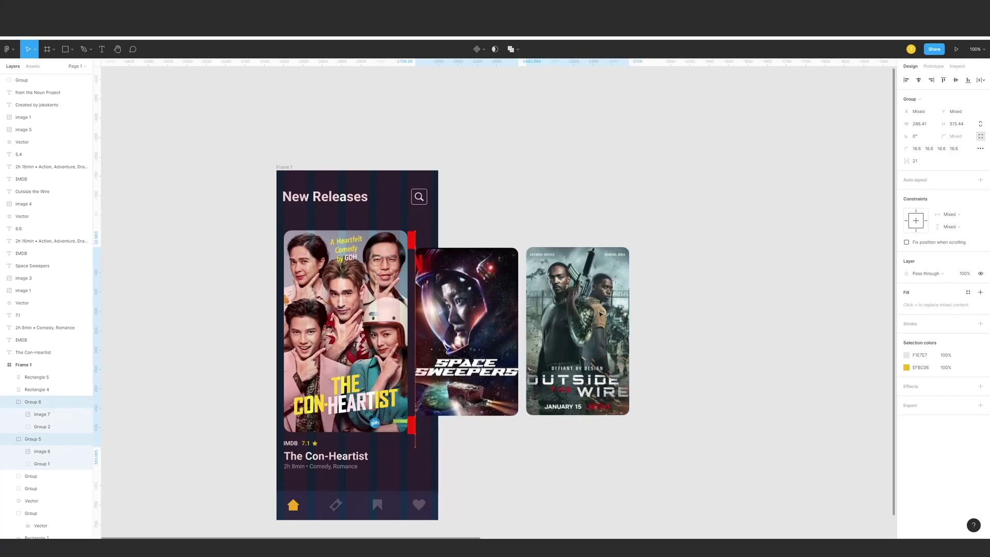
{"action": "left_click", "coordinate": [496, 193]}
- Move both red spacers out of Frame 1 onto the empty canvas beyond the Outside the Wire card
{"action": "left_click", "coordinate": [411, 239]}
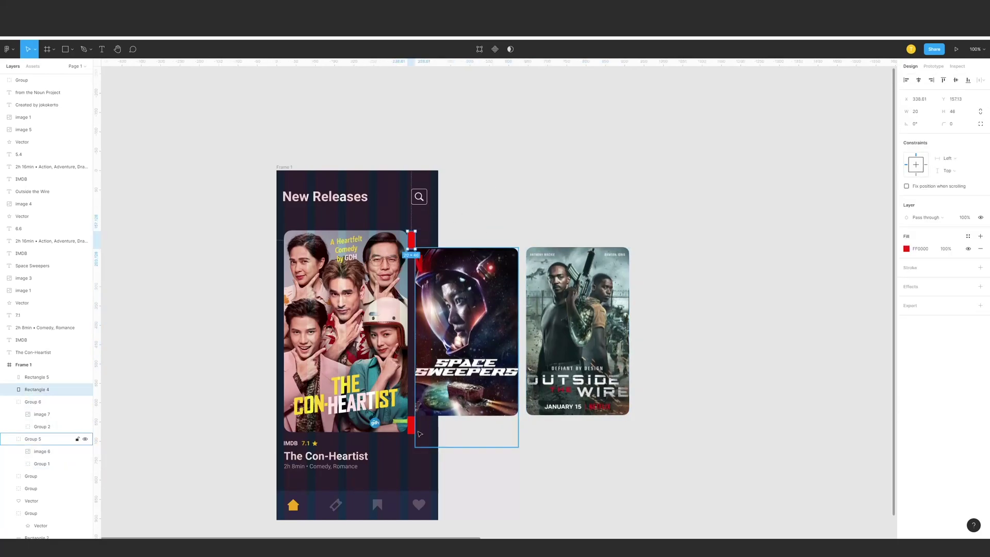
{"action": "left_click", "coordinate": [419, 431], "text": "shift"}
{"action": "left_click_drag", "start_coordinate": [419, 431], "coordinate": [790, 310]}
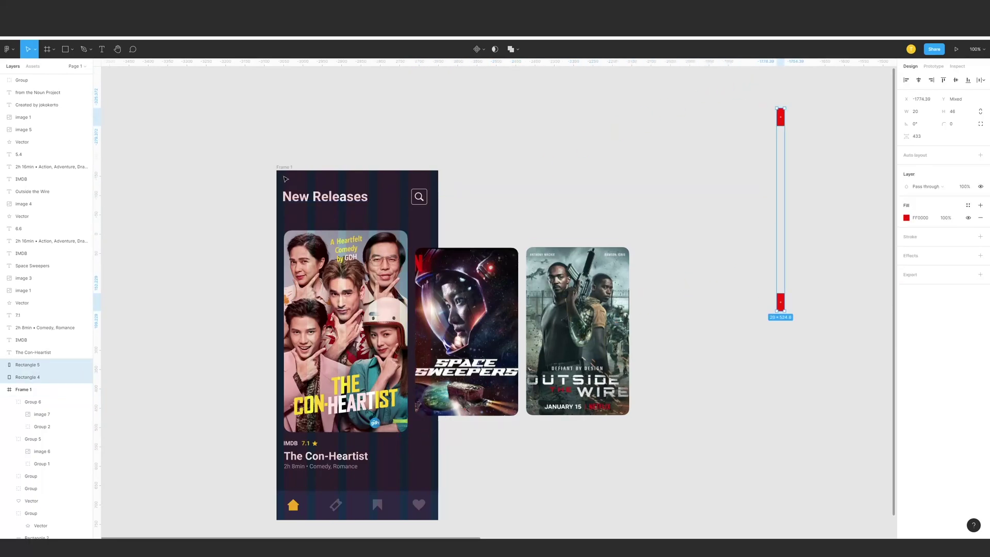
- Duplicate Frame 1, stack the two frames vertically and name the lower one Frame 2
{"action": "left_click_drag", "start_coordinate": [286, 167], "coordinate": [141, 167]}
{"action": "key", "text": "ctrl+minus"}
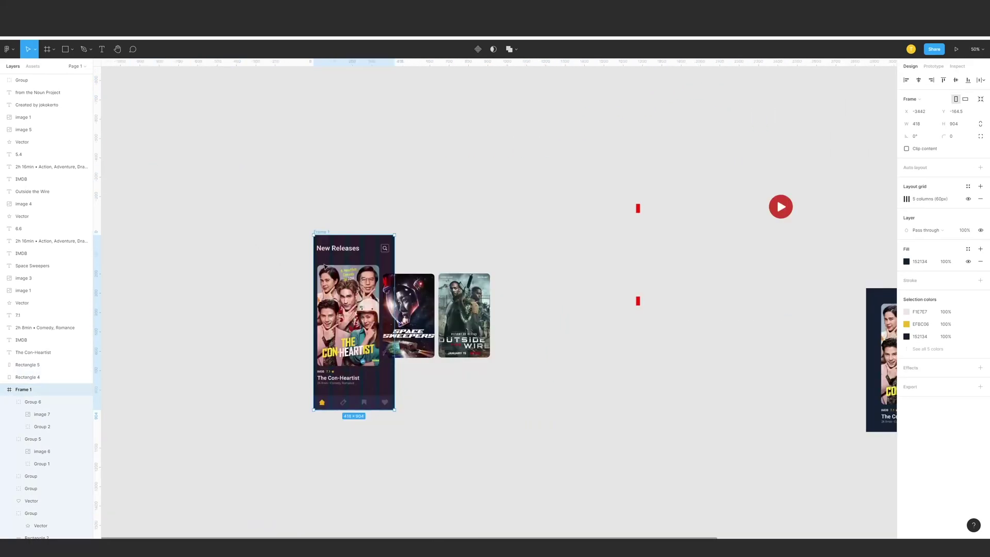
{"action": "left_click_drag", "start_coordinate": [328, 232], "coordinate": [428, 241]}
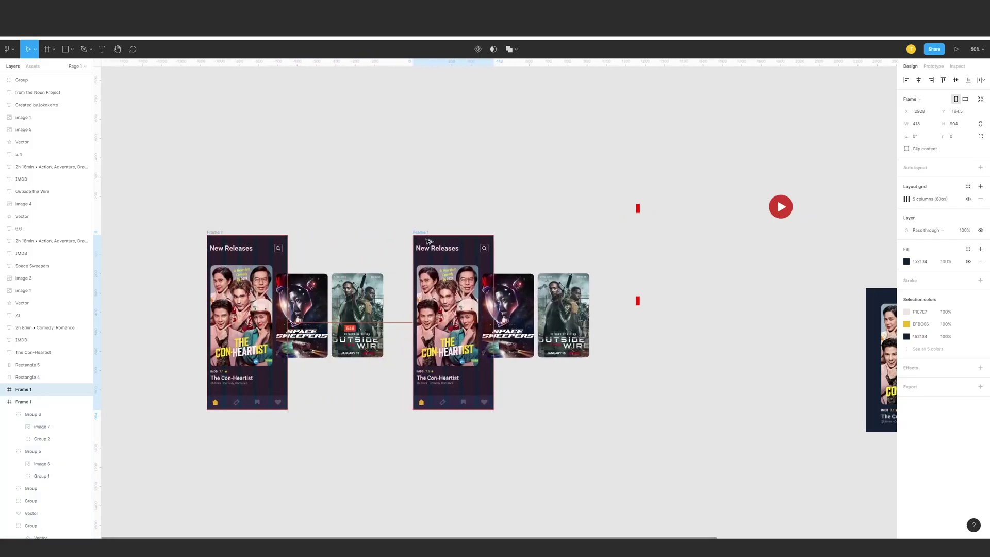
{"action": "scroll", "coordinate": [438, 263], "scroll_direction": "left", "scroll_amount": 5}
{"action": "left_click_drag", "start_coordinate": [336, 256], "coordinate": [486, 107]}
{"action": "left_click_drag", "start_coordinate": [551, 330], "coordinate": [495, 301]}
{"action": "left_click_drag", "start_coordinate": [609, 286], "coordinate": [581, 239]}
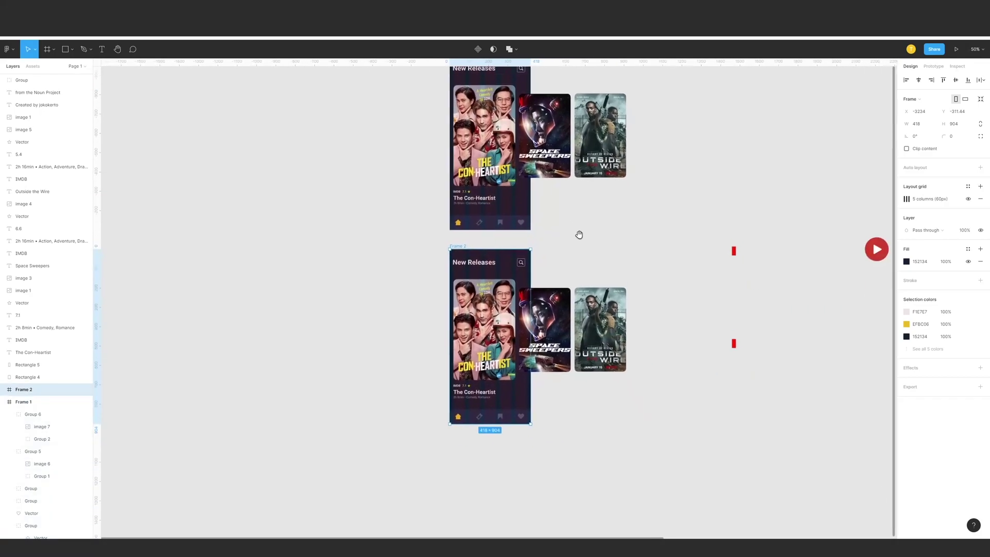
- In Frame 2, scale The Con-Heartist card down to about 266.38 × 513.77, level with the Space Sweepers card
{"action": "key", "text": "shift+0"}
{"action": "left_click_drag", "start_coordinate": [603, 194], "coordinate": [579, 228]}
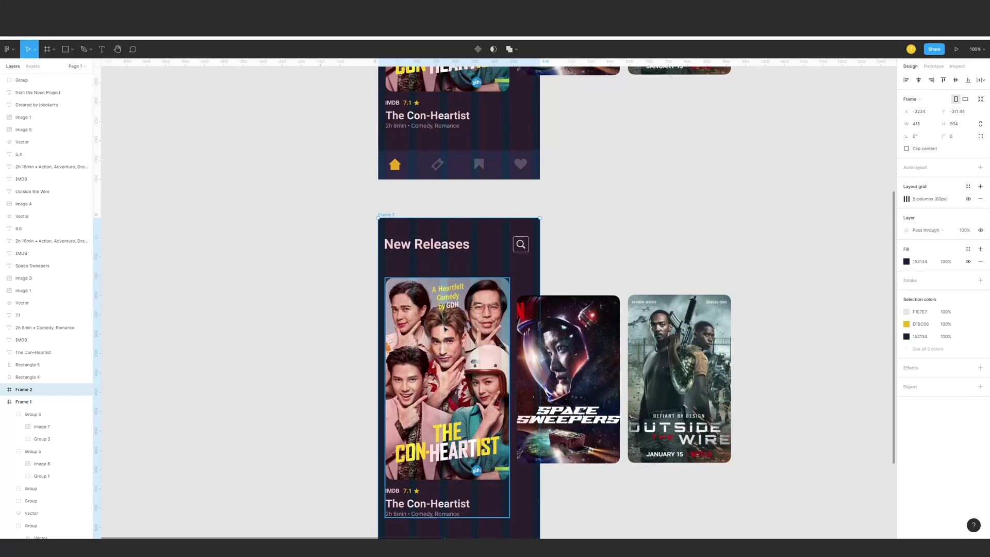
{"action": "left_click_drag", "start_coordinate": [447, 313], "coordinate": [506, 297]}
{"action": "left_click", "coordinate": [452, 333]}
{"action": "left_click", "coordinate": [537, 293]}
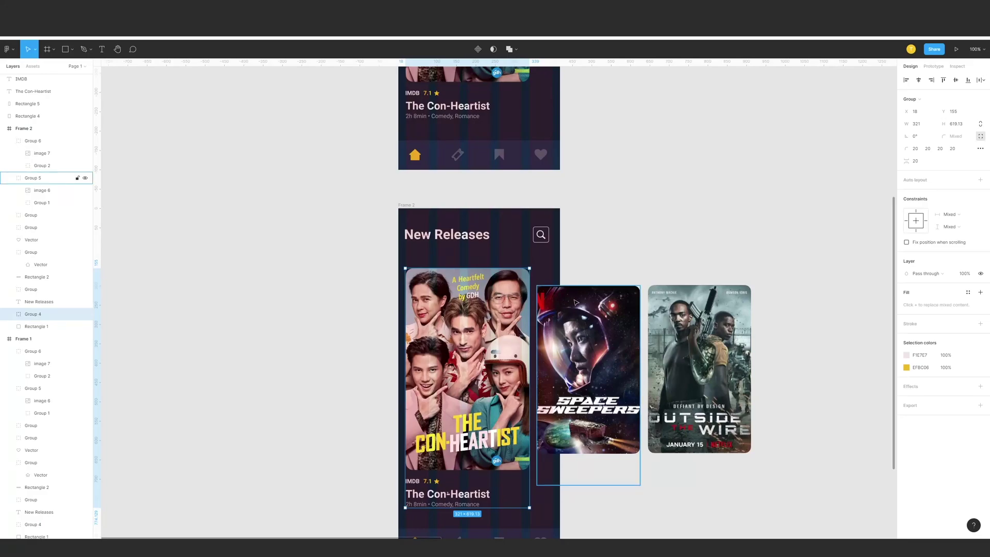
{"action": "left_click", "coordinate": [470, 324]}
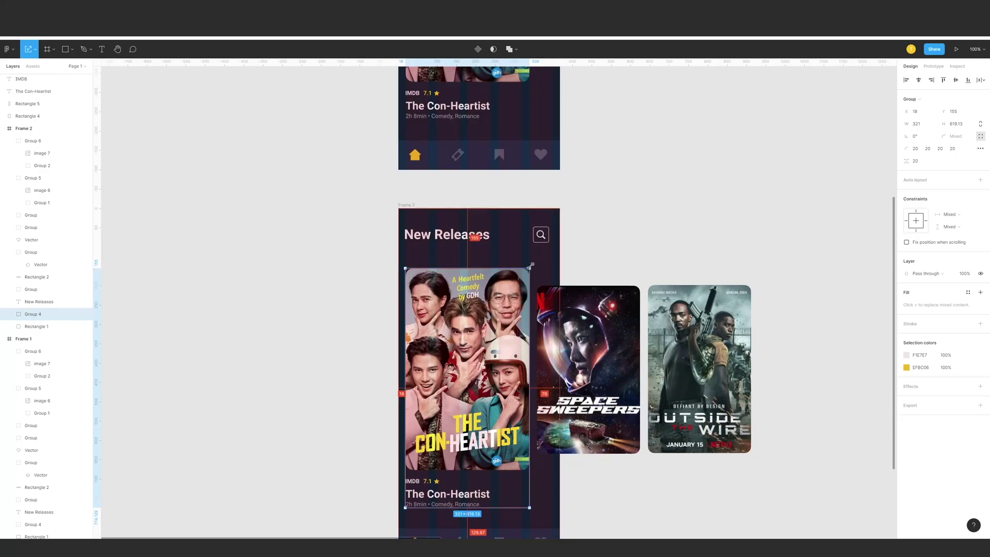
{"action": "left_click_drag", "start_coordinate": [531, 265], "coordinate": [520, 285]}
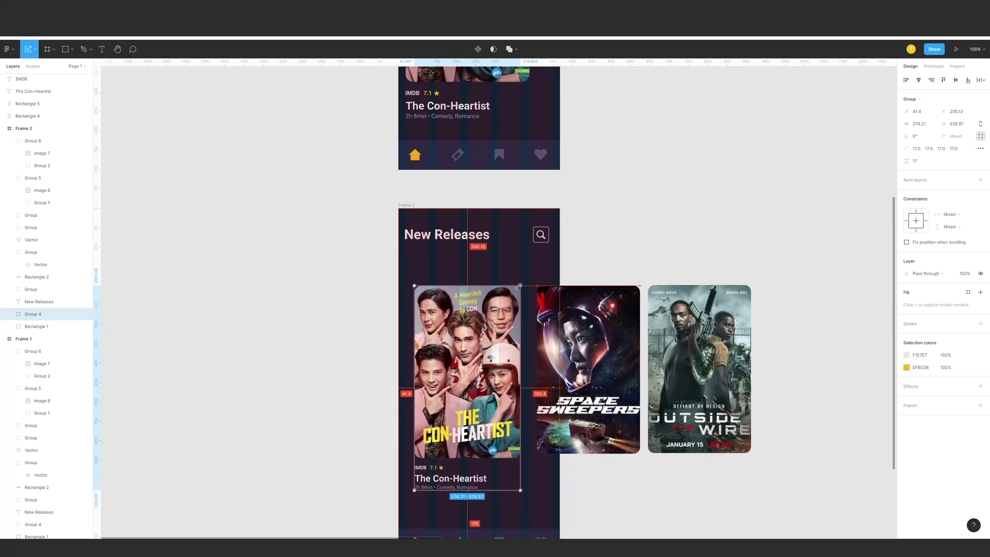
{"action": "left_click_drag", "start_coordinate": [414, 490], "coordinate": [421, 486]}
{"action": "left_click_drag", "start_coordinate": [585, 62], "coordinate": [558, 453]}
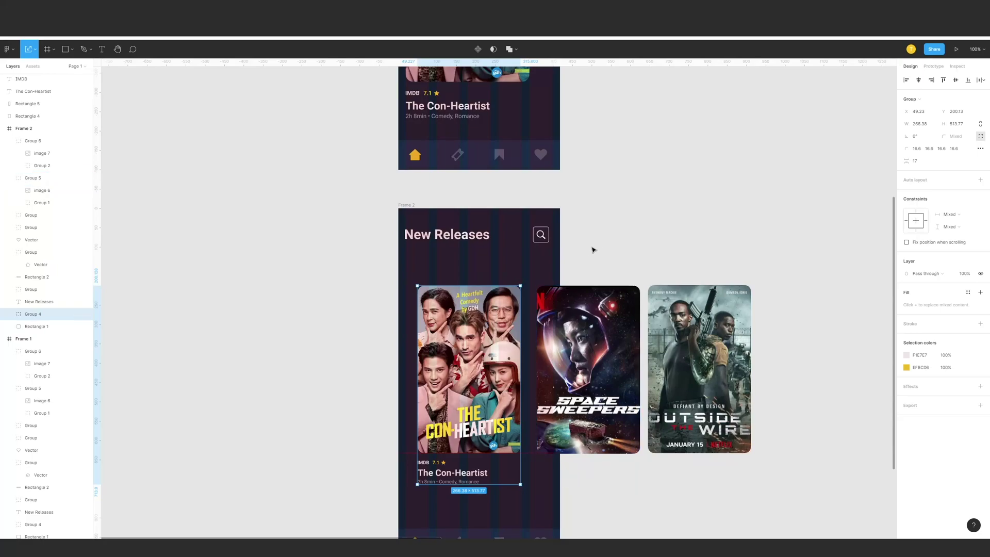
{"action": "left_click", "coordinate": [602, 234]}
{"action": "left_click", "coordinate": [577, 324]}
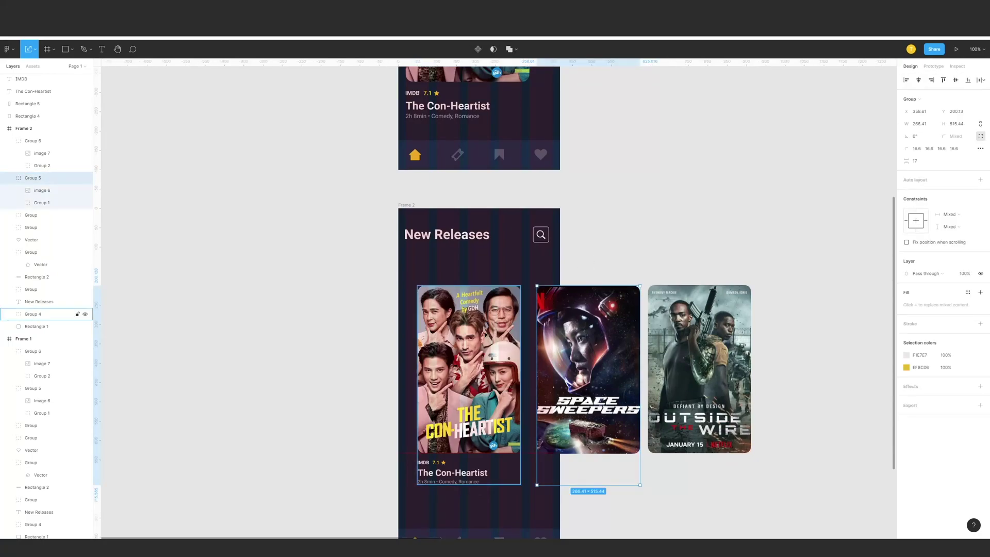
{"action": "left_click", "coordinate": [495, 335]}
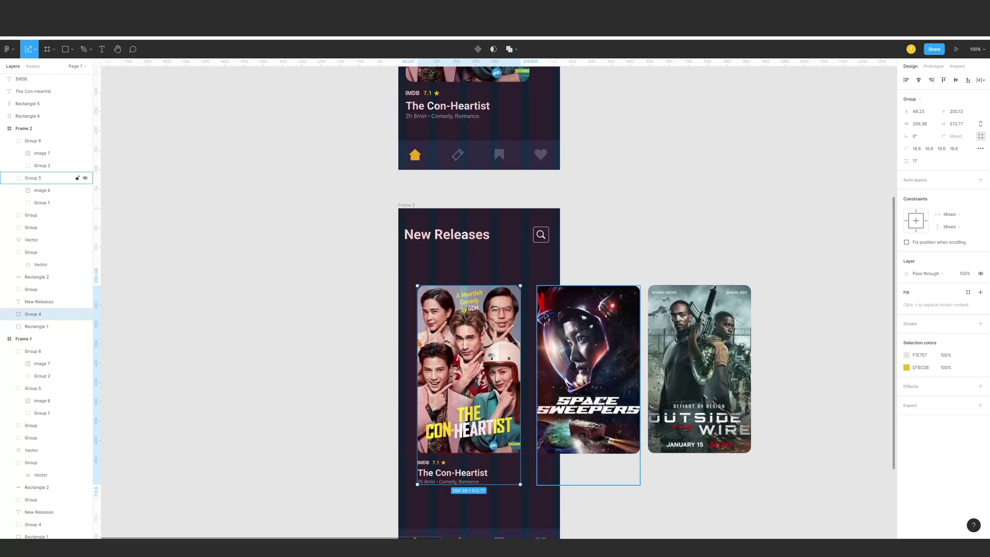
- Make the rating, title and genre text beneath The Con-Heartist card in Frame 2 fully transparent
{"action": "scroll", "coordinate": [489, 323], "scroll_direction": "up", "scroll_amount": 2}
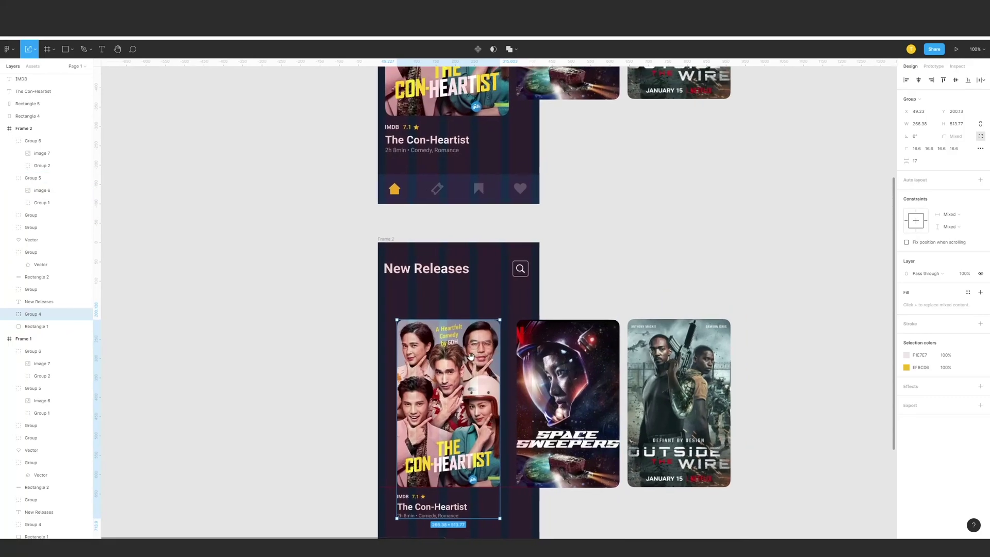
{"action": "scroll", "coordinate": [419, 393], "scroll_direction": "down", "scroll_amount": 2}
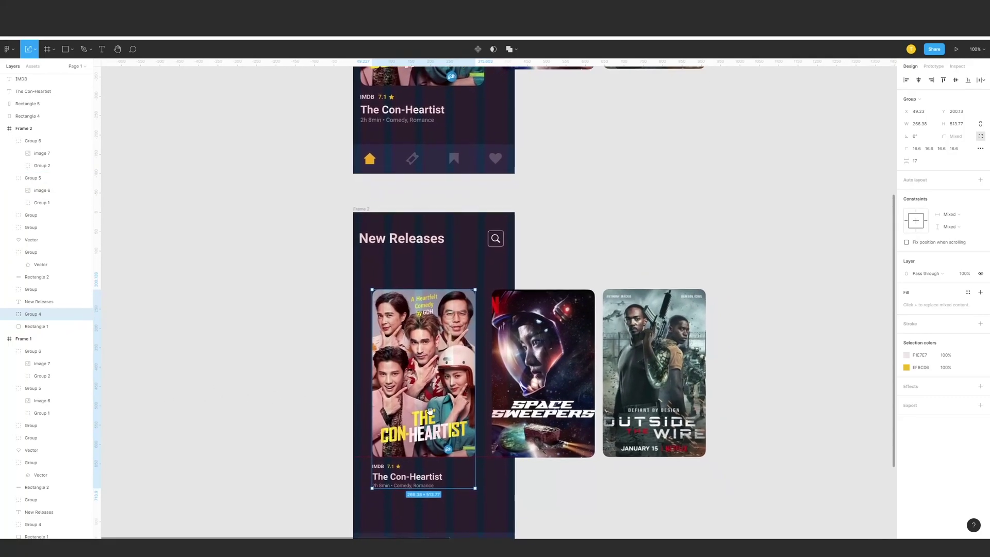
{"action": "double_click", "coordinate": [420, 480]}
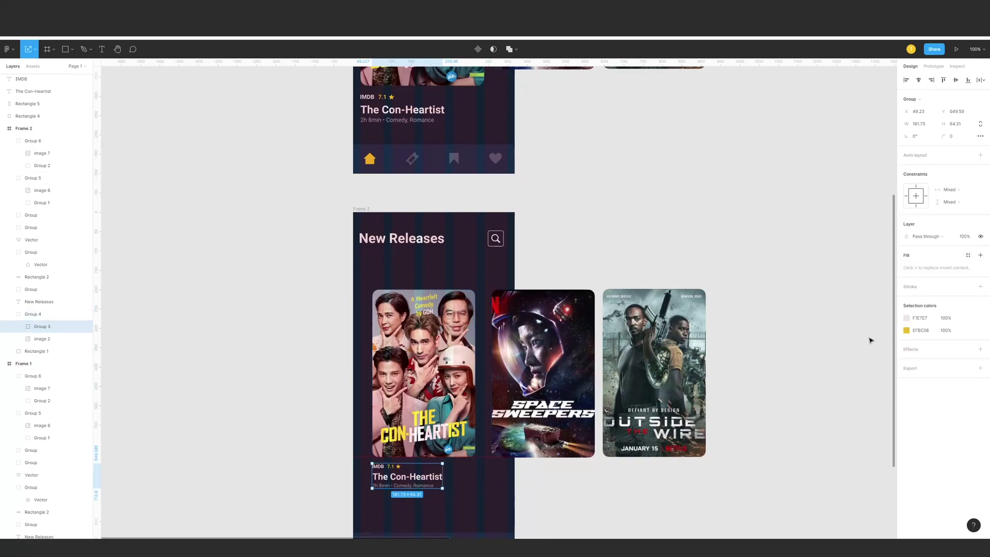
{"action": "left_click", "coordinate": [971, 240]}
{"action": "left_click", "coordinate": [648, 262]}
- Place a red spacer against The Con-Heartist card's right edge in Frame 2 and nudge both left until the card is at X -170.77
{"action": "scroll", "coordinate": [488, 247], "scroll_direction": "right", "scroll_amount": 4}
{"action": "left_click_drag", "start_coordinate": [769, 403], "coordinate": [332, 319]}
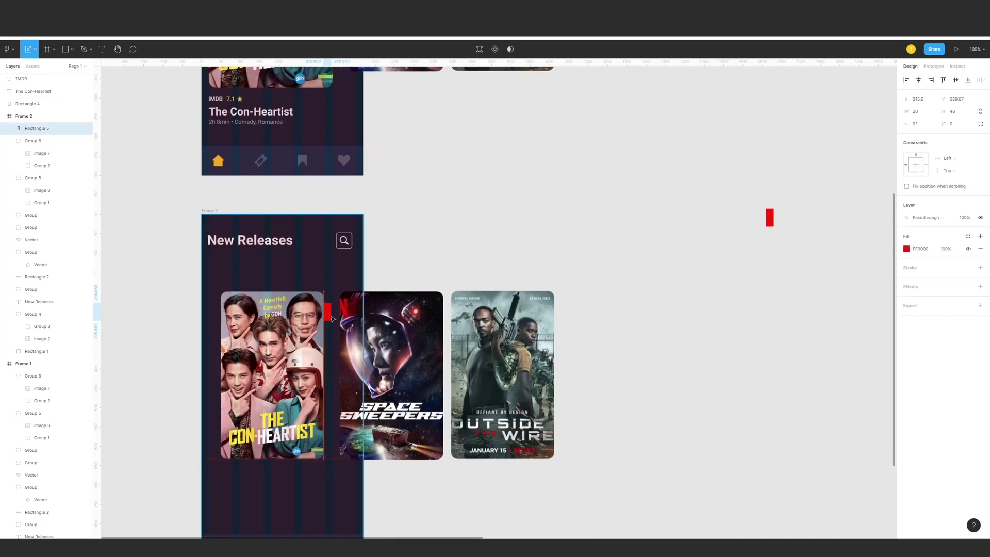
{"action": "left_click", "coordinate": [298, 321], "text": "shift"}
{"action": "key", "text": "shift+Left"}
{"action": "key", "text": "shift+Left"}
{"action": "key", "text": "shift+Left"}
{"action": "key", "text": "shift+Left"}
{"action": "key", "text": "shift+Left"}
{"action": "key", "text": "shift+Left"}
{"action": "key", "text": "shift+Left"}
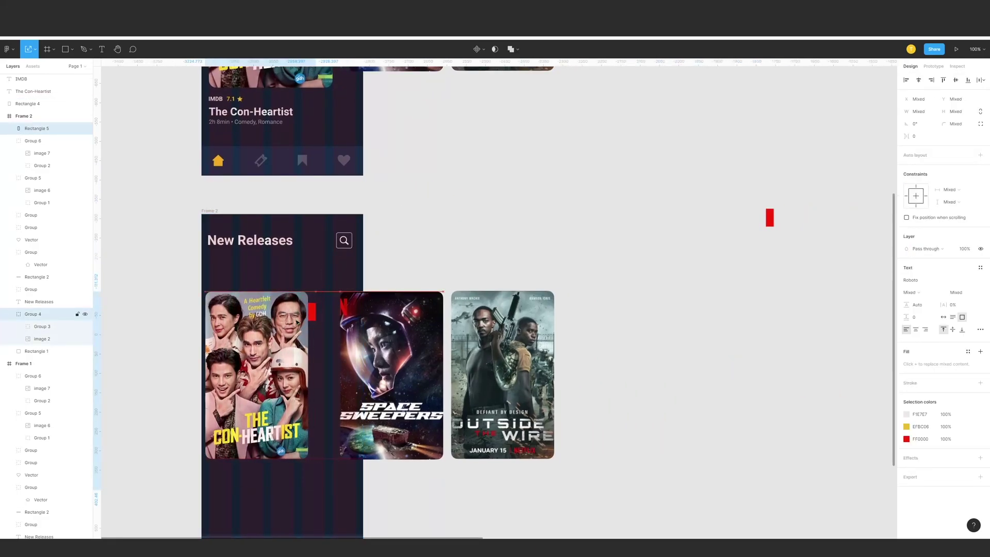
{"action": "key", "text": "shift+Left"}
{"action": "key", "text": "shift+Left"}
{"action": "key", "text": "shift+Left"}
{"action": "key", "text": "shift+Left"}
{"action": "key", "text": "shift+Left"}
{"action": "key", "text": "shift+Left"}
{"action": "key", "text": "shift+Left"}
{"action": "key", "text": "shift+Left"}
{"action": "key", "text": "shift+Left"}
{"action": "key", "text": "shift+Left"}
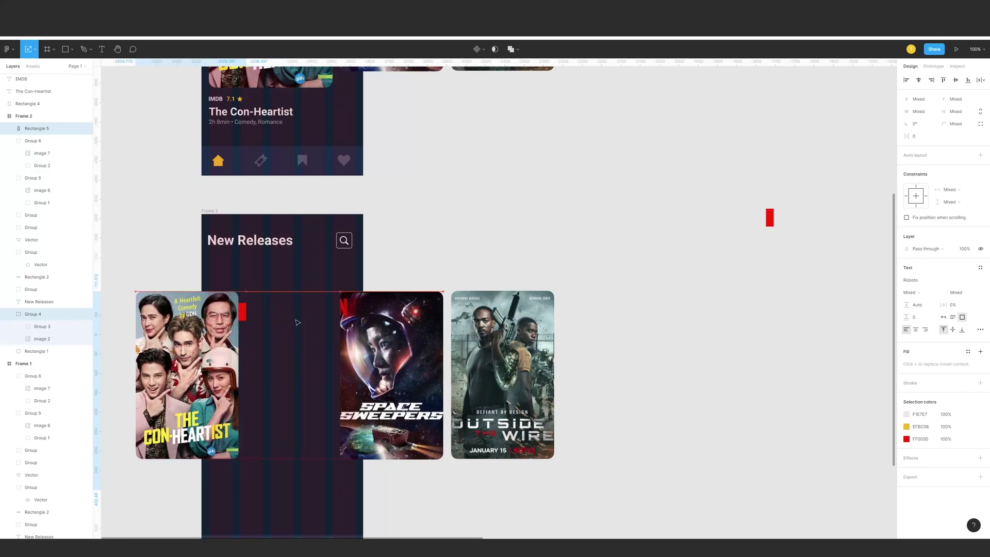
- Nudge The Con-Heartist card and its red spacer further left until the card's right edge meets Frame 2's left edge
{"action": "left_click_drag", "start_coordinate": [258, 308], "coordinate": [389, 317]}
{"action": "left_click", "coordinate": [361, 342]}
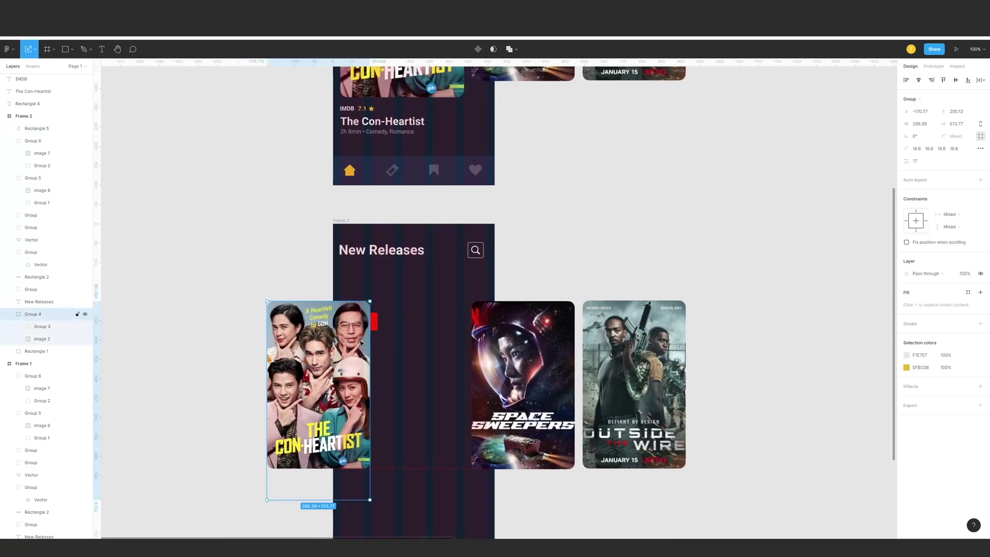
{"action": "left_click", "coordinate": [375, 321], "text": "shift"}
{"action": "key", "text": "shift+Left"}
{"action": "key", "text": "shift+Left"}
{"action": "key", "text": "shift+Left"}
{"action": "key", "text": "shift+Left"}
{"action": "key", "text": "shift+Left"}
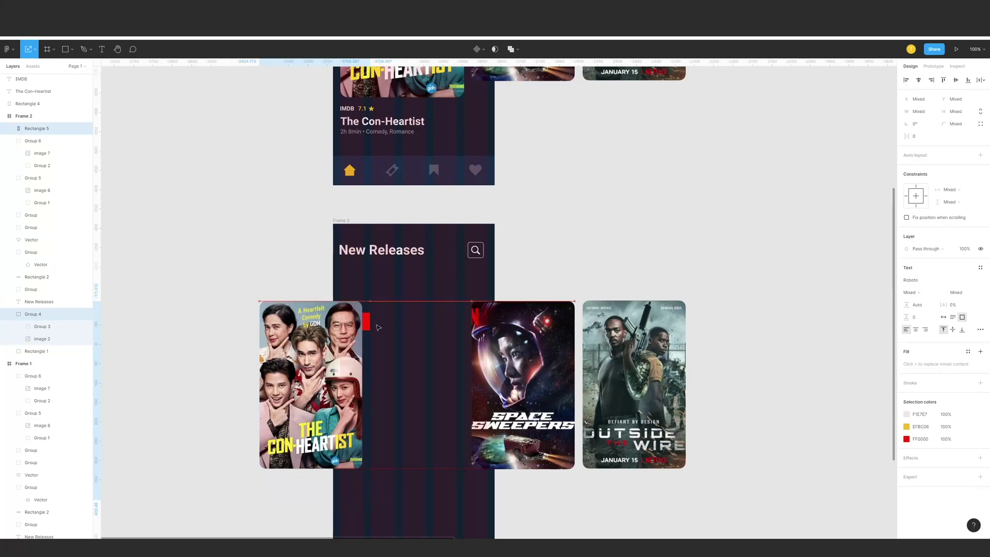
{"action": "key", "text": "shift+Left"}
{"action": "key", "text": "shift+Left"}
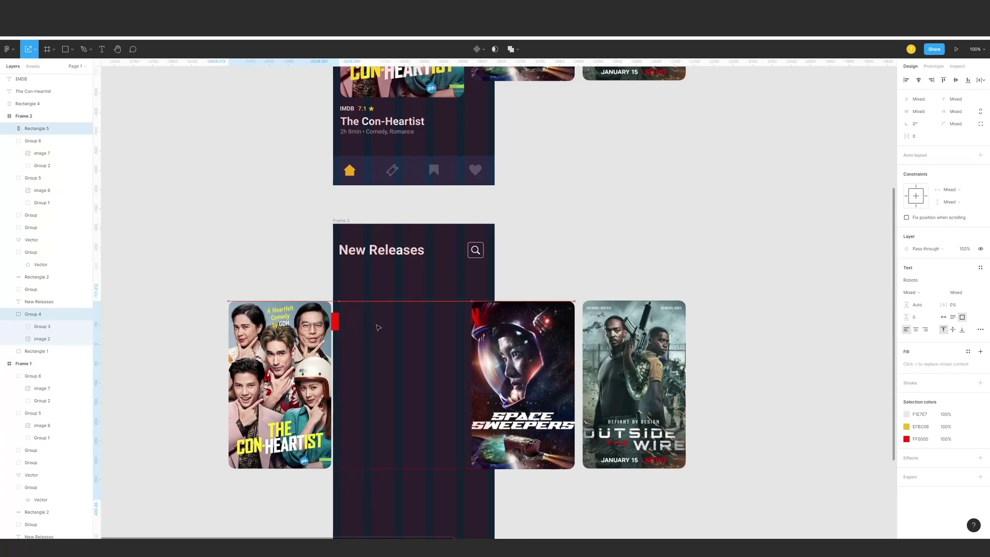
{"action": "key", "text": "Right"}
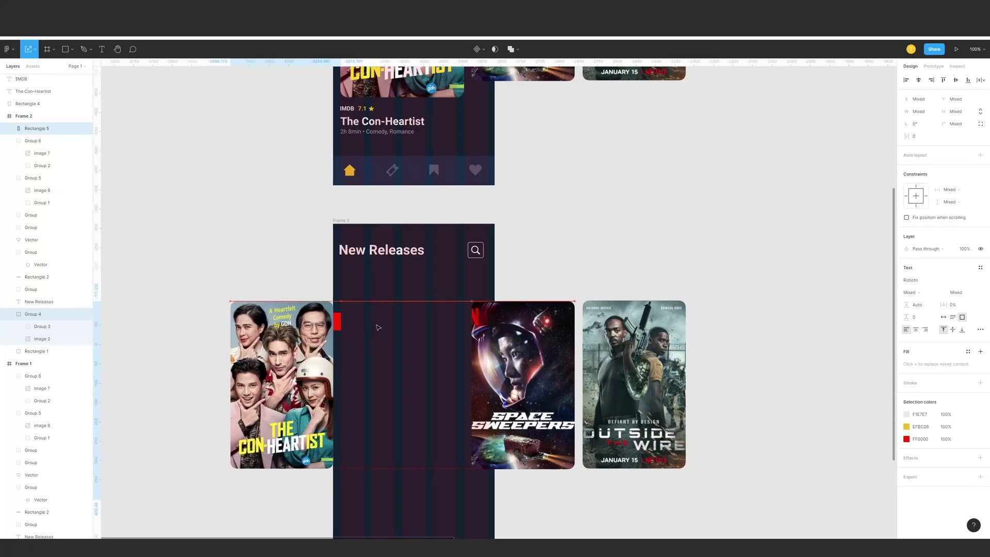
- Move the Space Sweepers card left in Frame 2 to about X 21.61, beside the red spacer
{"action": "left_click", "coordinate": [402, 322]}
{"action": "left_click", "coordinate": [498, 333]}
{"action": "left_click_drag", "start_coordinate": [498, 332], "coordinate": [483, 332]}
{"action": "key", "text": "shift+Left"}
{"action": "key", "text": "shift+Left"}
{"action": "key", "text": "shift+Left"}
{"action": "key", "text": "shift+Left"}
{"action": "key", "text": "shift+Left"}
{"action": "key", "text": "shift+Left"}
{"action": "key", "text": "shift+Left"}
{"action": "key", "text": "shift+Left"}
{"action": "key", "text": "shift+Left"}
{"action": "key", "text": "shift+Left"}
{"action": "key", "text": "shift+Left"}
{"action": "key", "text": "shift+Left"}
{"action": "key", "text": "shift+Left"}
{"action": "key", "text": "shift+Left"}
{"action": "key", "text": "shift+Left"}
{"action": "key", "text": "shift+Left"}
{"action": "key", "text": "shift+Left"}
{"action": "key", "text": "shift+Left"}
{"action": "key", "text": "shift+Left"}
{"action": "key", "text": "shift+Left"}
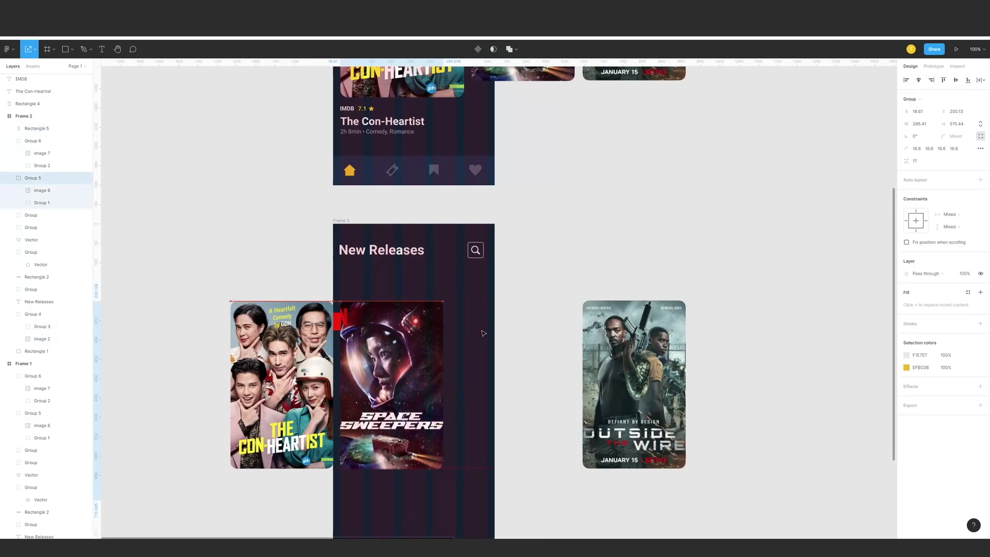
{"action": "key", "text": "Left"}
{"action": "key", "text": "Left"}
{"action": "key", "text": "Left"}
{"action": "key", "text": "Left"}
{"action": "key", "text": "Left"}
{"action": "key", "text": "Left"}
{"action": "key", "text": "Left"}
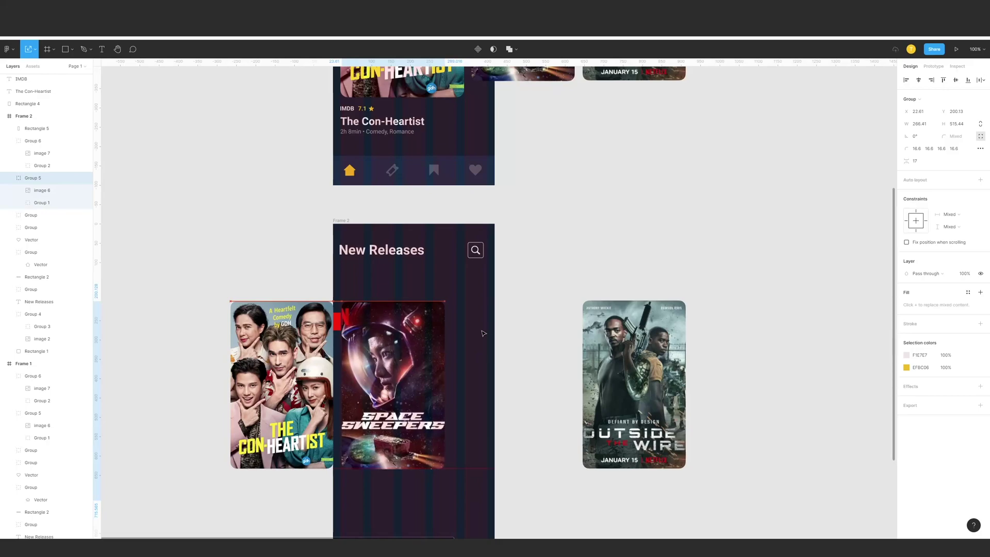
- Set the opacity of the text group beneath the Space Sweepers card in Frame 2 to 100%
{"action": "scroll", "coordinate": [516, 361], "scroll_direction": "up", "scroll_amount": 3}
{"action": "scroll", "coordinate": [516, 361], "scroll_direction": "left", "scroll_amount": 1}
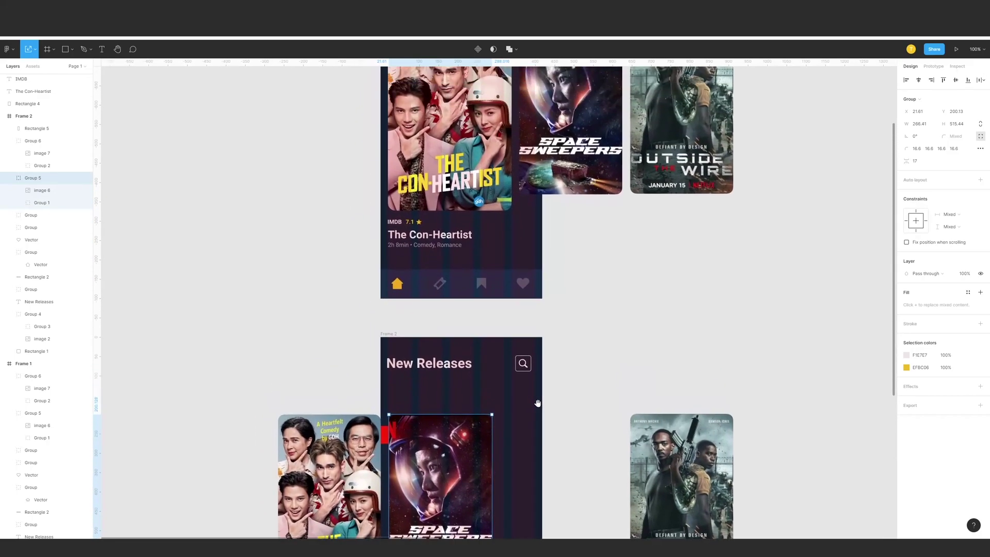
{"action": "scroll", "coordinate": [487, 442], "scroll_direction": "down", "scroll_amount": 3}
{"action": "double_click", "coordinate": [431, 469]}
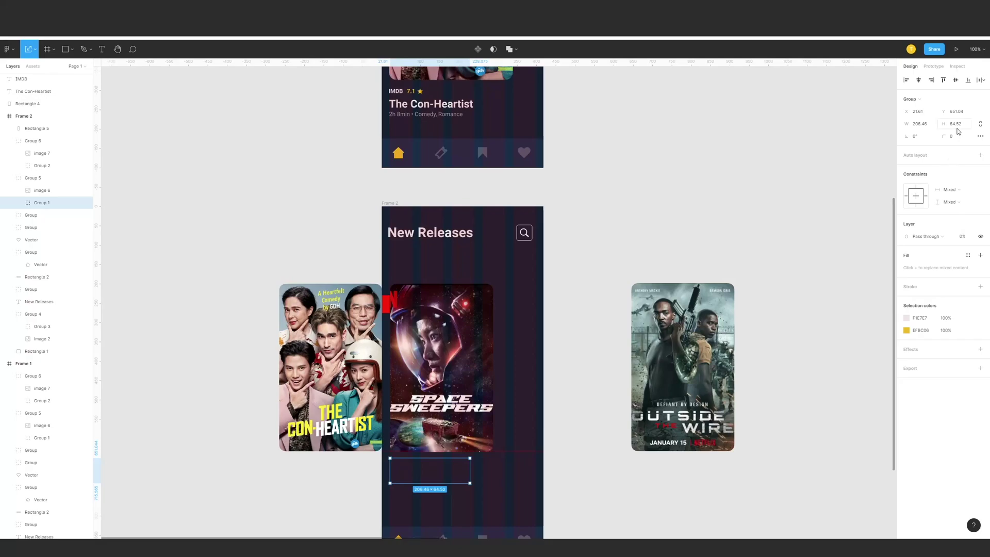
{"action": "left_click", "coordinate": [964, 236]}
{"action": "type", "text": "100"}
{"action": "key", "text": "Return"}
{"action": "left_click", "coordinate": [661, 245]}
- Check the enlarged card's size in Frame 1 and scale the Space Sweepers card in Frame 2 up to about 326.89 × 632.46
{"action": "left_click_drag", "start_coordinate": [633, 234], "coordinate": [641, 363]}
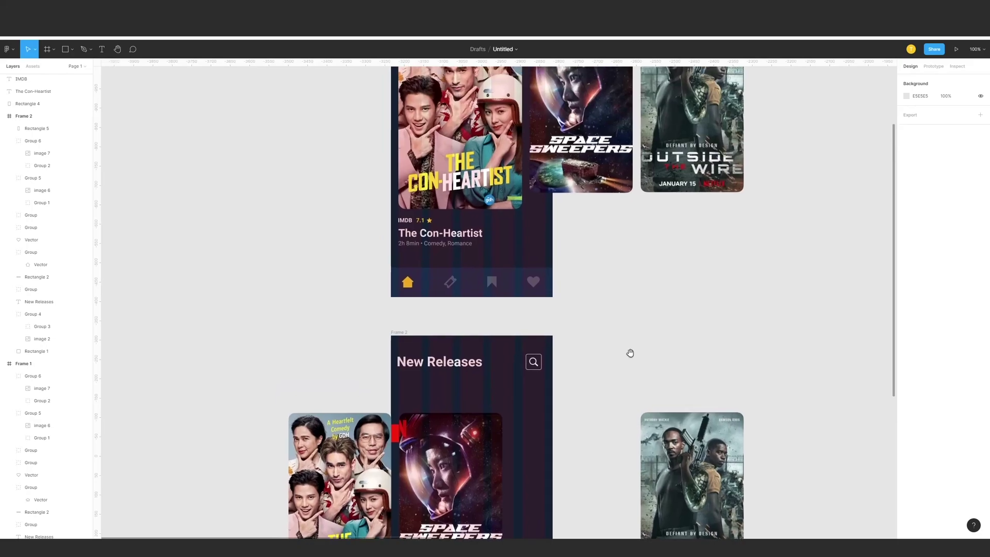
{"action": "left_click", "coordinate": [457, 189]}
{"action": "left_click_drag", "start_coordinate": [678, 145], "coordinate": [689, 212]}
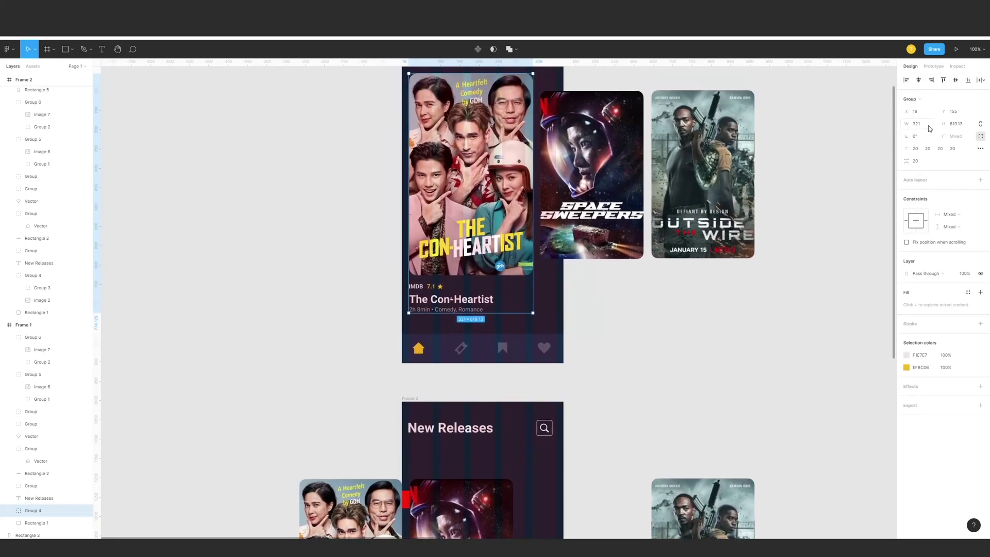
{"action": "scroll", "coordinate": [696, 221], "scroll_direction": "down", "scroll_amount": 5}
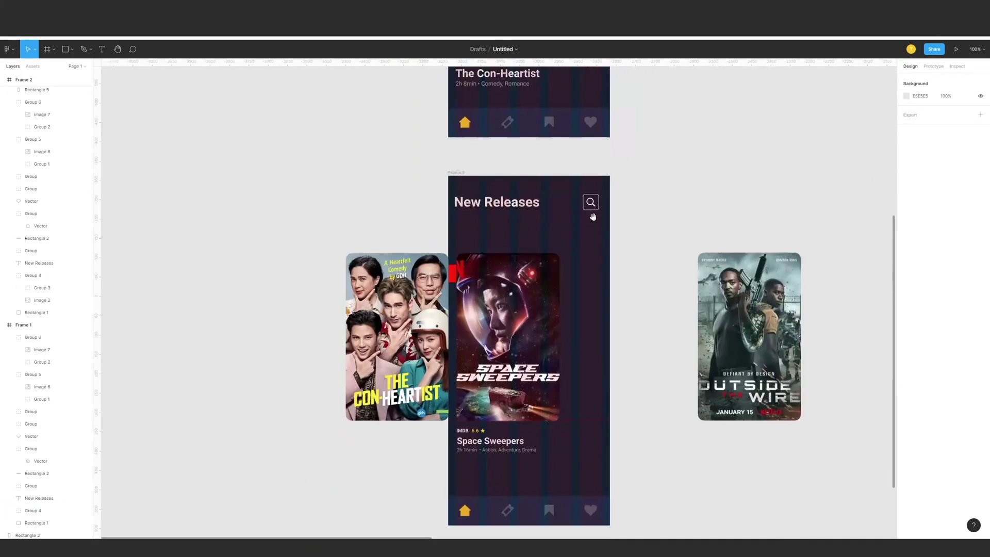
{"action": "left_click", "coordinate": [536, 313]}
{"action": "key", "text": "k"}
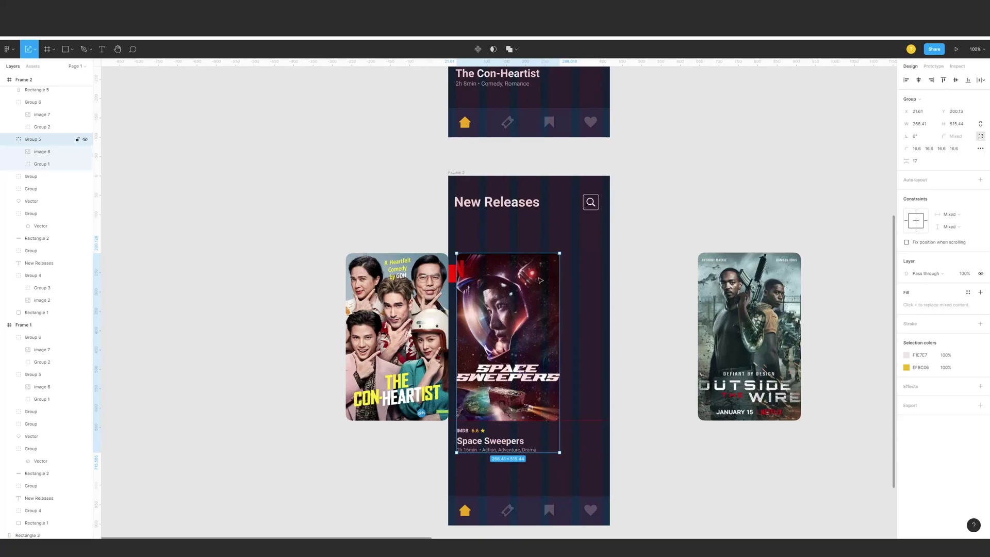
{"action": "left_click_drag", "start_coordinate": [559, 252], "coordinate": [583, 230]}
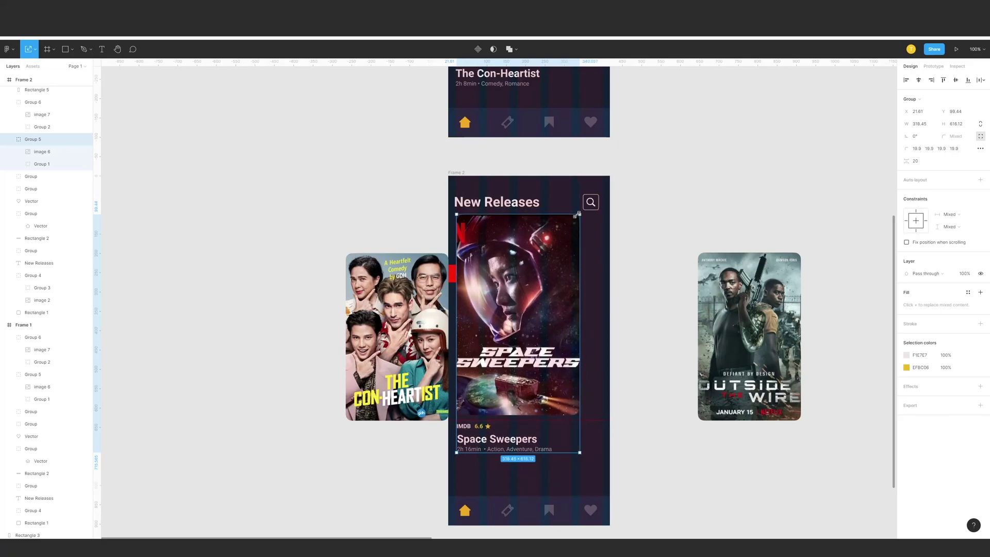
{"action": "key", "text": "ctrl+z"}
{"action": "key", "text": "ctrl+shift+z"}
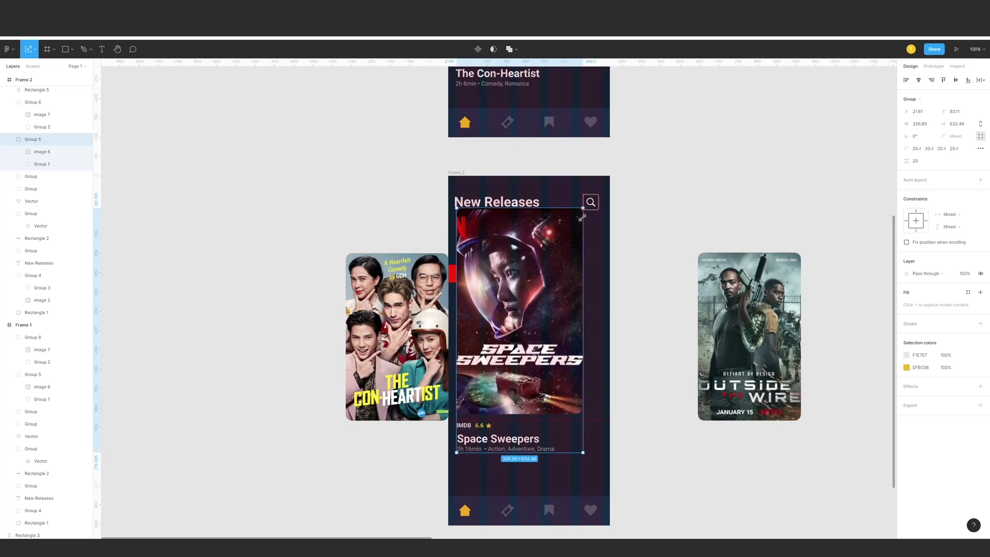
- Move the enlarged Space Sweepers card down to about Y 118.61 and scale it to about 321.29 × 621.62
{"action": "key", "text": "plus"}
{"action": "left_click_drag", "start_coordinate": [657, 161], "coordinate": [657, 188]}
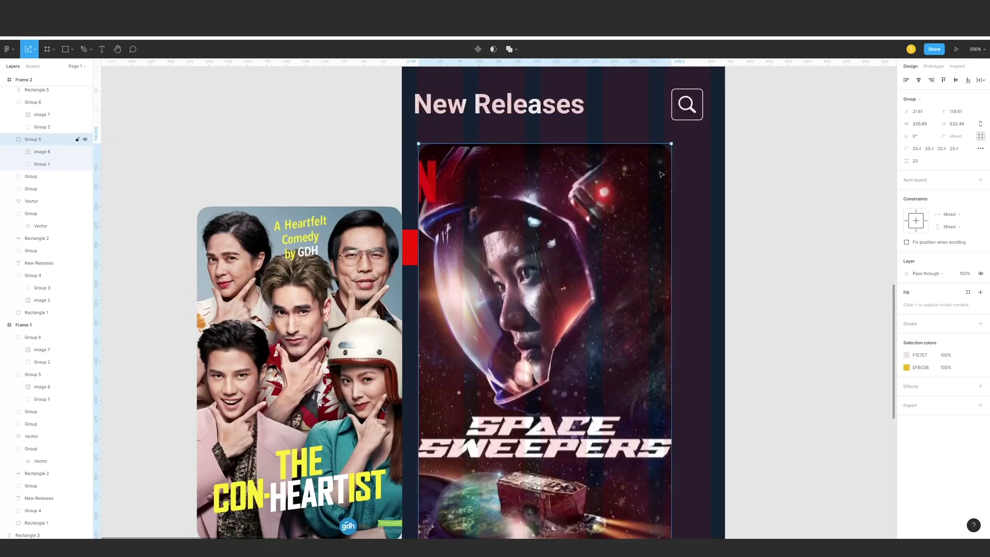
{"action": "key", "text": "ctrl+minus"}
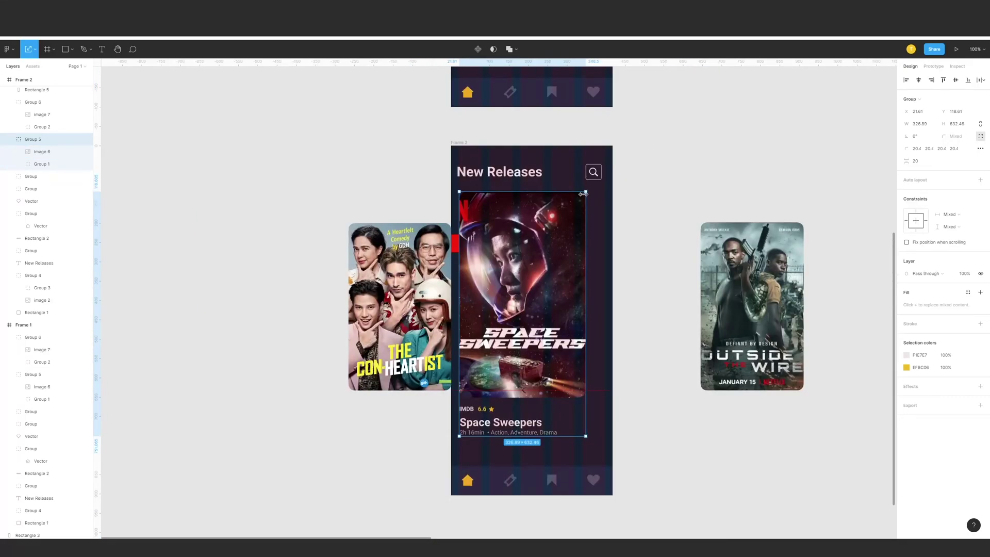
{"action": "left_click_drag", "start_coordinate": [585, 194], "coordinate": [583, 195]}
{"action": "left_click", "coordinate": [682, 176]}
- Paste a copy of Frame 1's enlarged Con-Heartist card into Frame 2 and align the Space Sweepers card's bottom edge with it
{"action": "left_click_drag", "start_coordinate": [658, 149], "coordinate": [610, 396]}
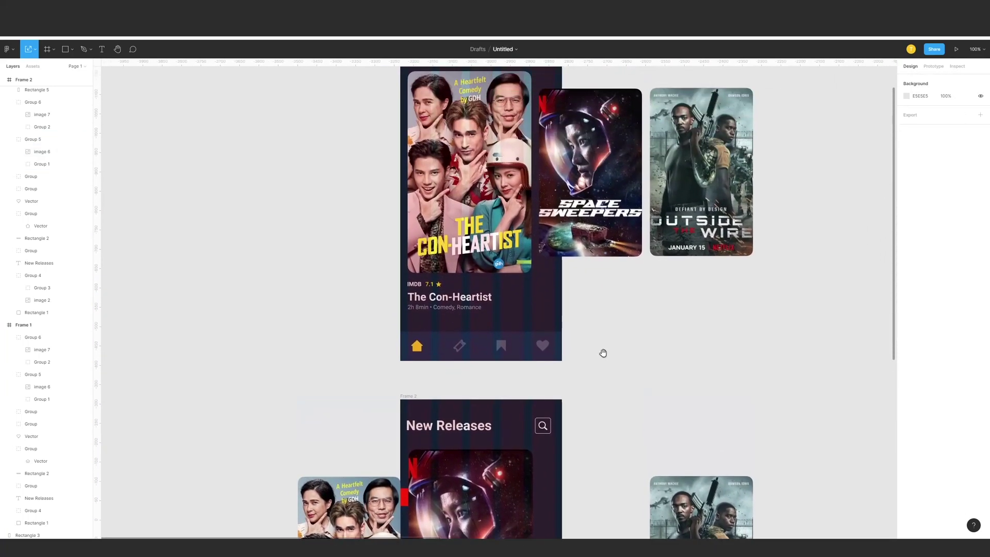
{"action": "left_click", "coordinate": [508, 268]}
{"action": "left_click_drag", "start_coordinate": [590, 319], "coordinate": [609, 143]}
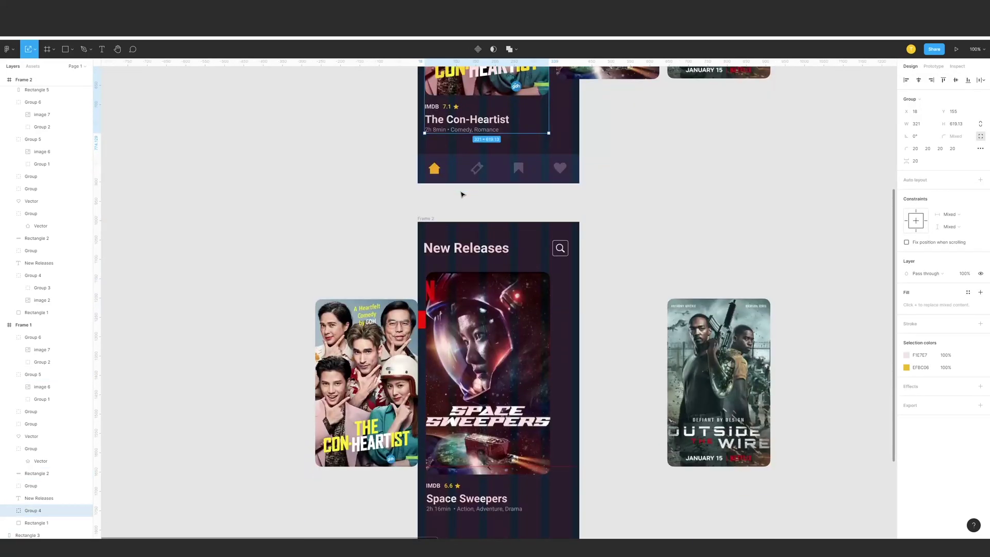
{"action": "left_click", "coordinate": [426, 220]}
{"action": "key", "text": "ctrl+v"}
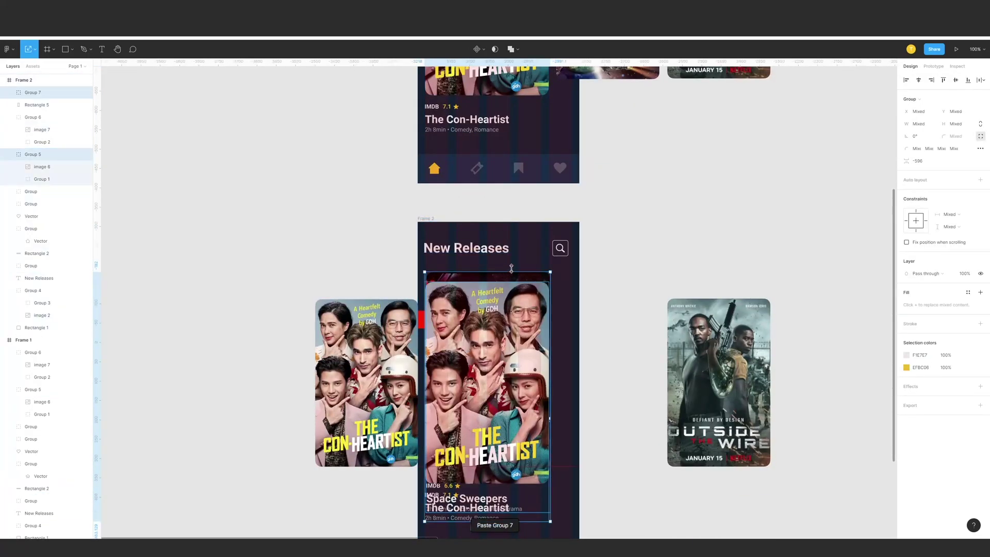
{"action": "left_click", "coordinate": [968, 80]}
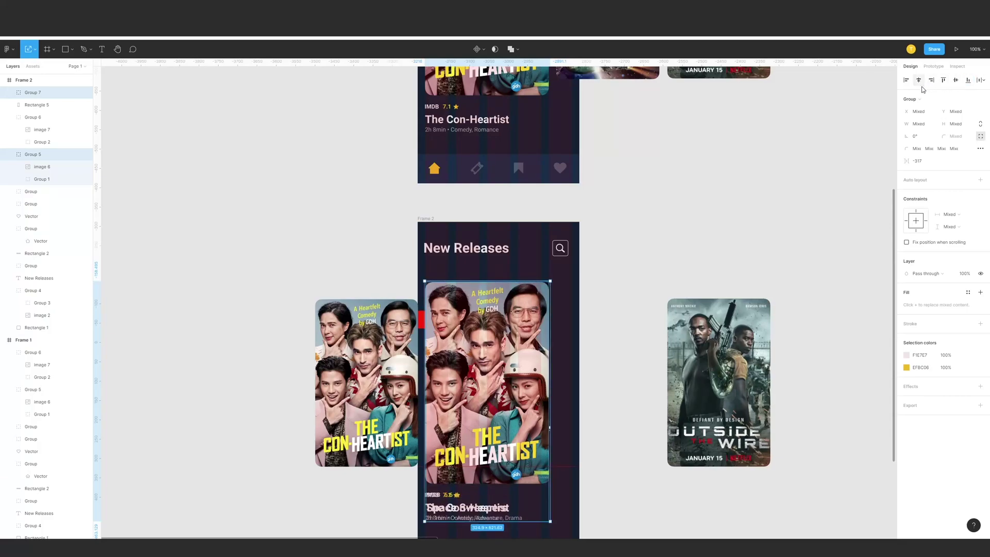
- Try to align the left edges of the pasted Con-Heartist copy and the Space Sweepers card
{"action": "left_click", "coordinate": [906, 80]}
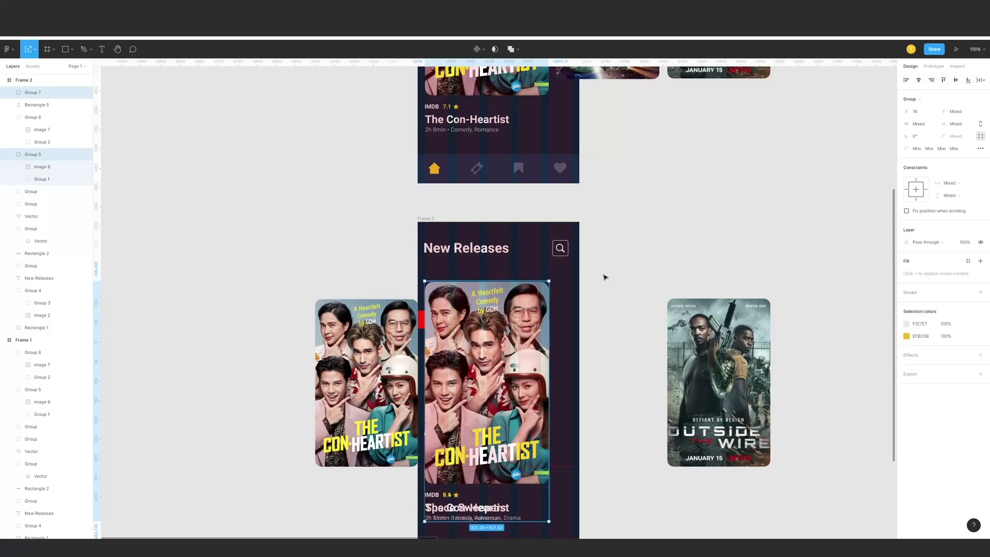
{"action": "key", "text": "ctrl+z"}
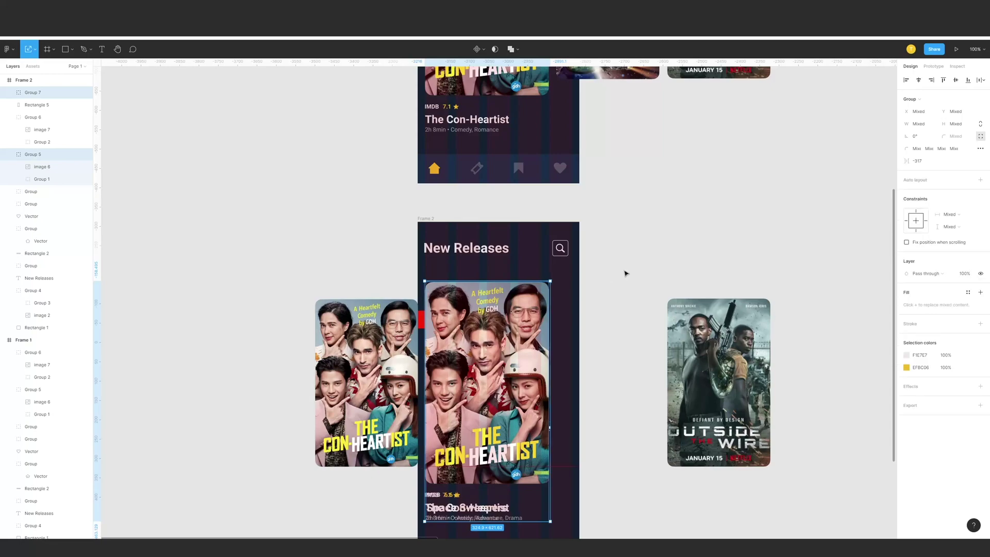
{"action": "left_click", "coordinate": [654, 255]}
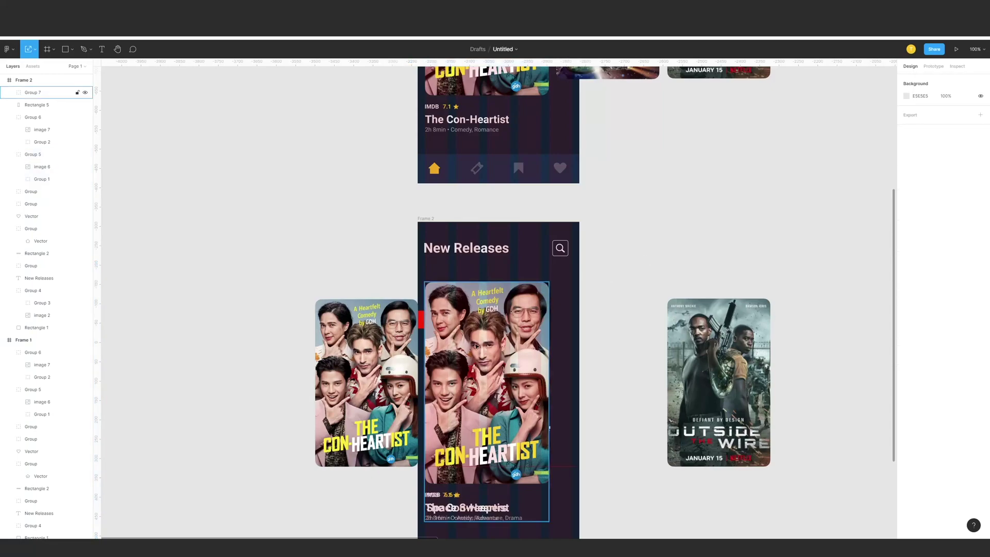
- Cut and re-paste the enlarged Con-Heartist copy in Frame 2 and shift it right to about X 146.61
{"action": "left_click", "coordinate": [499, 339]}
{"action": "key", "text": "ctrl+x"}
{"action": "key", "text": "ctrl+v"}
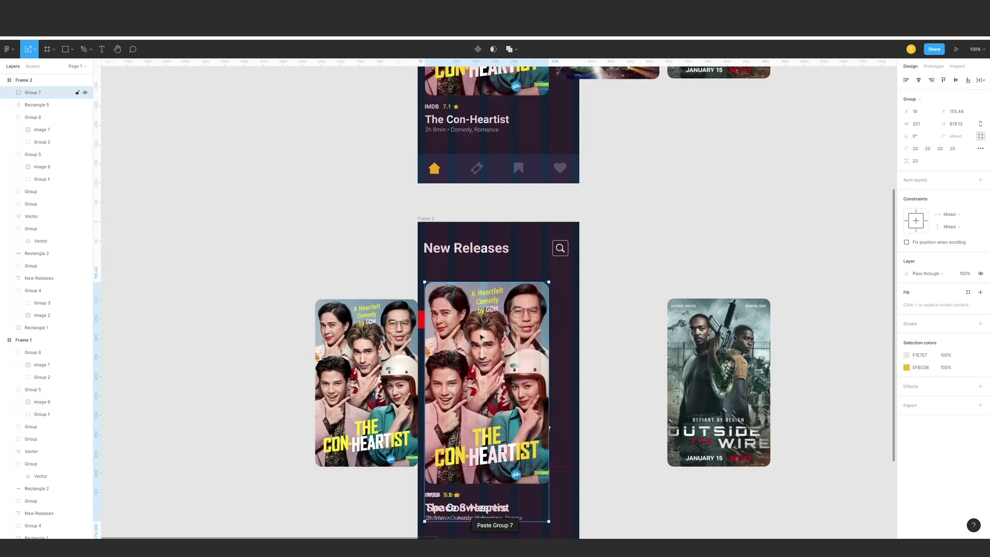
{"action": "left_click_drag", "start_coordinate": [455, 337], "coordinate": [504, 337]}
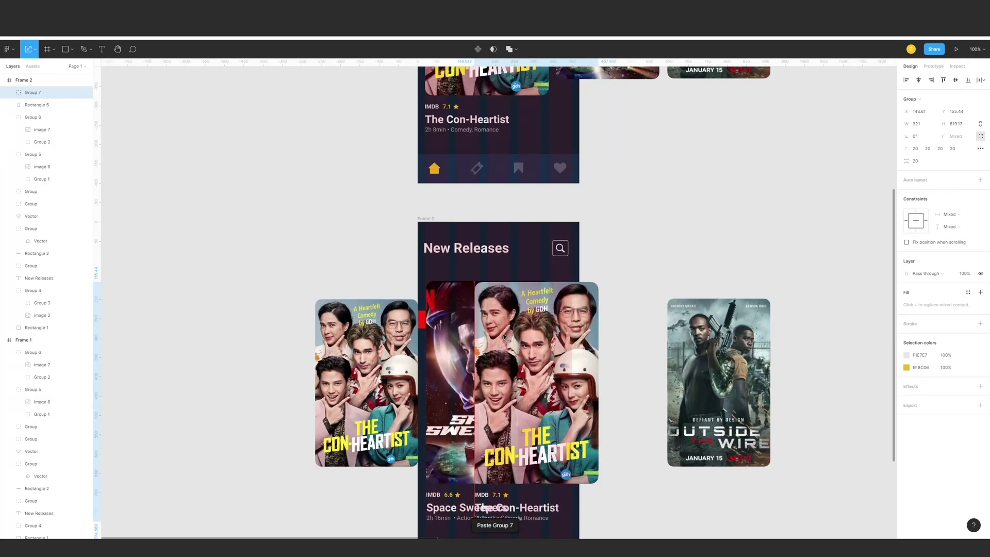
- Lock the Space Sweepers card's proportions and set its width to 321
{"action": "left_click", "coordinate": [437, 341]}
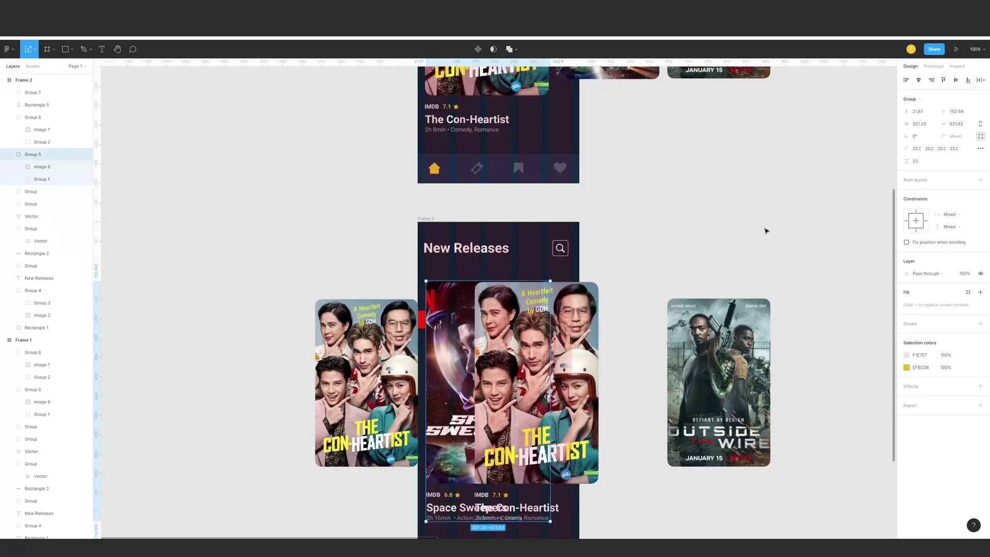
{"action": "left_click", "coordinate": [980, 124]}
{"action": "left_click", "coordinate": [919, 124]}
{"action": "key", "text": "Return"}
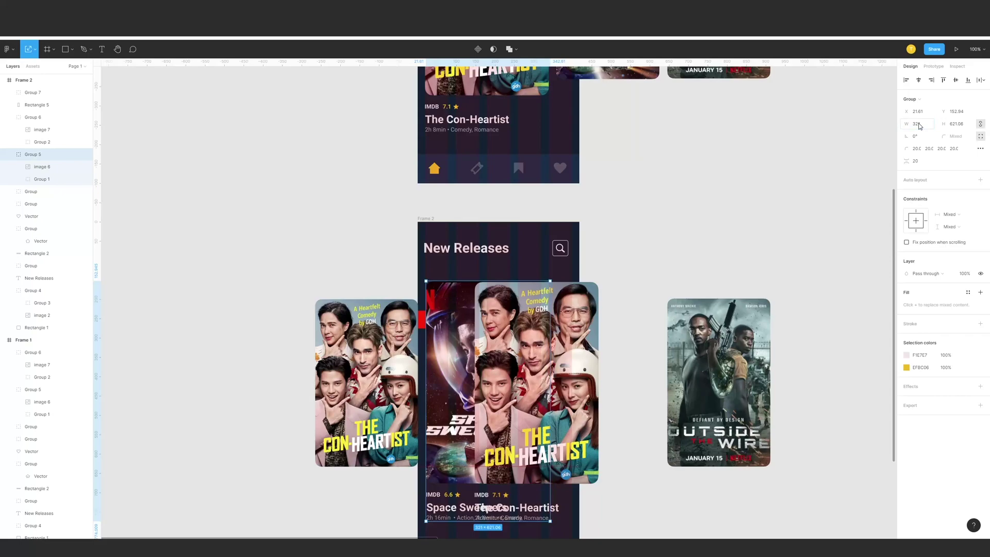
- Align the bottom edges of the pasted Con-Heartist copy and the Space Sweepers card in Frame 2
{"action": "left_click", "coordinate": [623, 254]}
{"action": "left_click", "coordinate": [560, 322]}
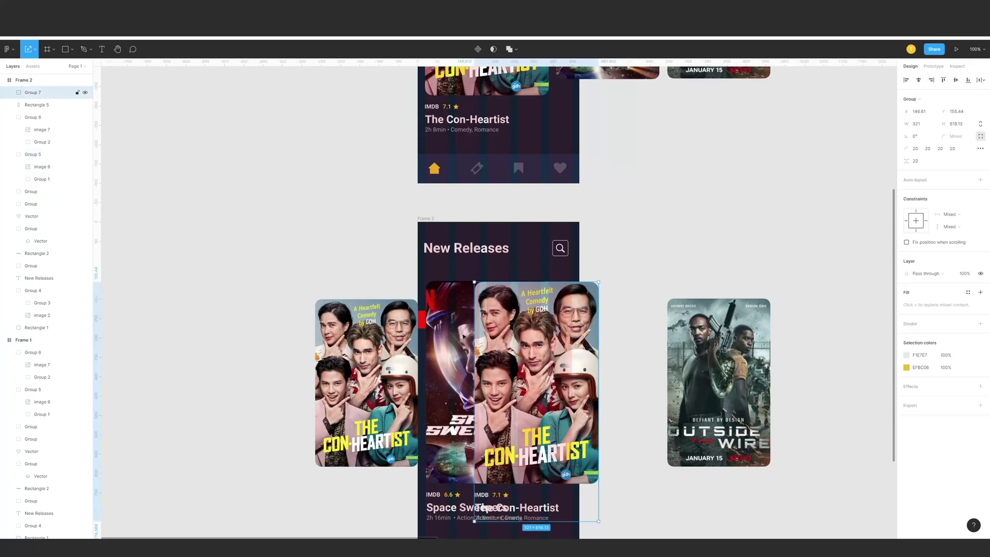
{"action": "left_click", "coordinate": [467, 322], "text": "shift"}
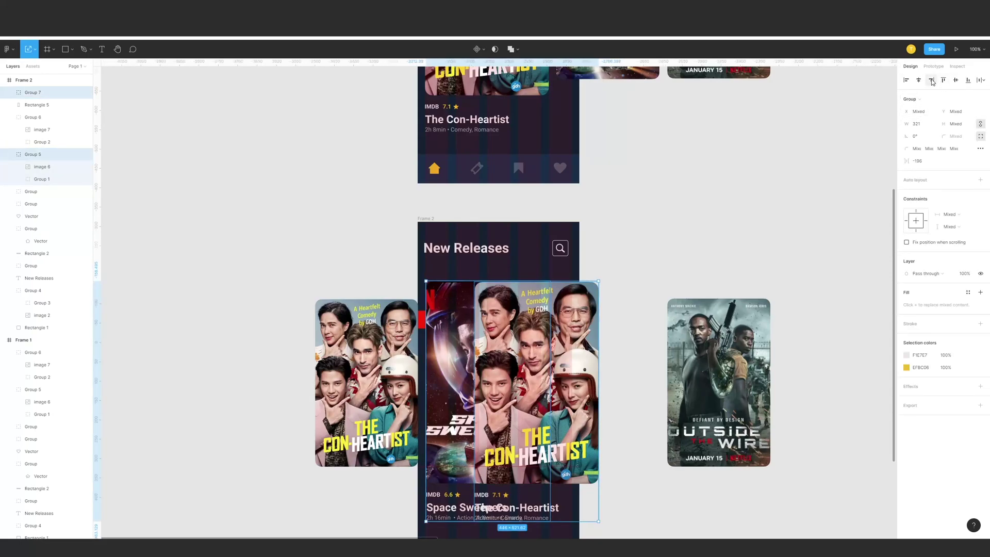
{"action": "left_click", "coordinate": [968, 81]}
{"action": "left_click", "coordinate": [640, 203]}
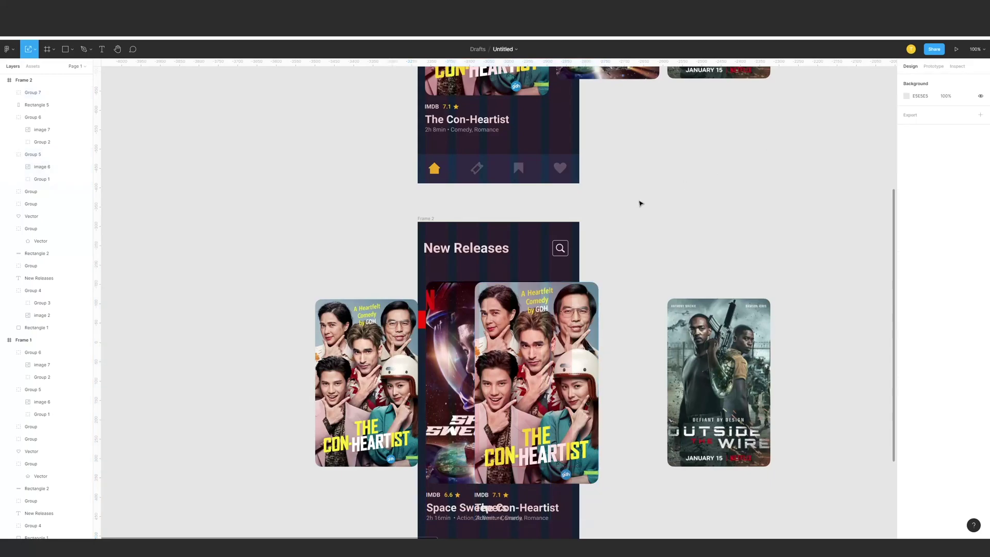
- Delete the enlarged Con-Heartist copy overlapping the Space Sweepers card in Frame 2
{"action": "left_click", "coordinate": [592, 284]}
{"action": "key", "text": "Delete"}
{"action": "mouse_move", "coordinate": [607, 265]}
{"action": "left_mouse_down"}
{"action": "mouse_move", "coordinate": [638, 244]}
{"action": "mouse_move", "coordinate": [624, 268]}
{"action": "mouse_move", "coordinate": [599, 267]}
{"action": "left_mouse_up"}
- Move Frame 2's Outside the Wire card left to about X 355.59, beside the enlarged Space Sweepers card
{"action": "left_click", "coordinate": [705, 346]}
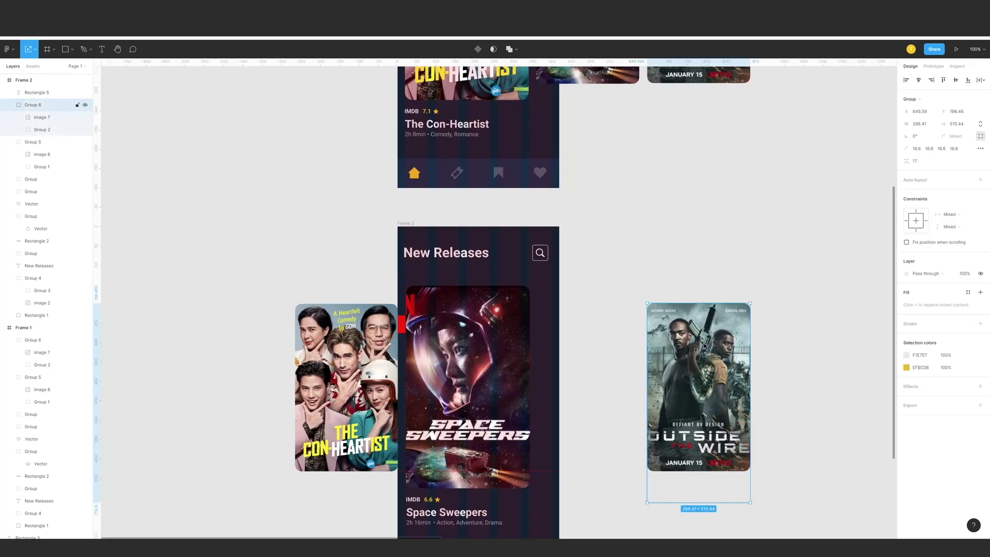
{"action": "key", "text": "shift+Left"}
{"action": "key", "text": "shift+Left"}
{"action": "key", "text": "shift+Left"}
{"action": "key", "text": "shift+Left"}
{"action": "key", "text": "shift+Left"}
{"action": "key", "text": "shift+Left"}
{"action": "key", "text": "shift+Left"}
{"action": "key", "text": "shift+Left"}
{"action": "key", "text": "shift+Left"}
{"action": "key", "text": "shift+Left"}
{"action": "key", "text": "shift+Left"}
{"action": "key", "text": "shift+Left"}
{"action": "key", "text": "shift+Left"}
{"action": "key", "text": "shift+Left"}
{"action": "key", "text": "shift+Left"}
{"action": "key", "text": "shift+Left"}
{"action": "key", "text": "shift+Left"}
{"action": "key", "text": "shift+Left"}
{"action": "key", "text": "shift+Left"}
{"action": "key", "text": "shift+Left"}
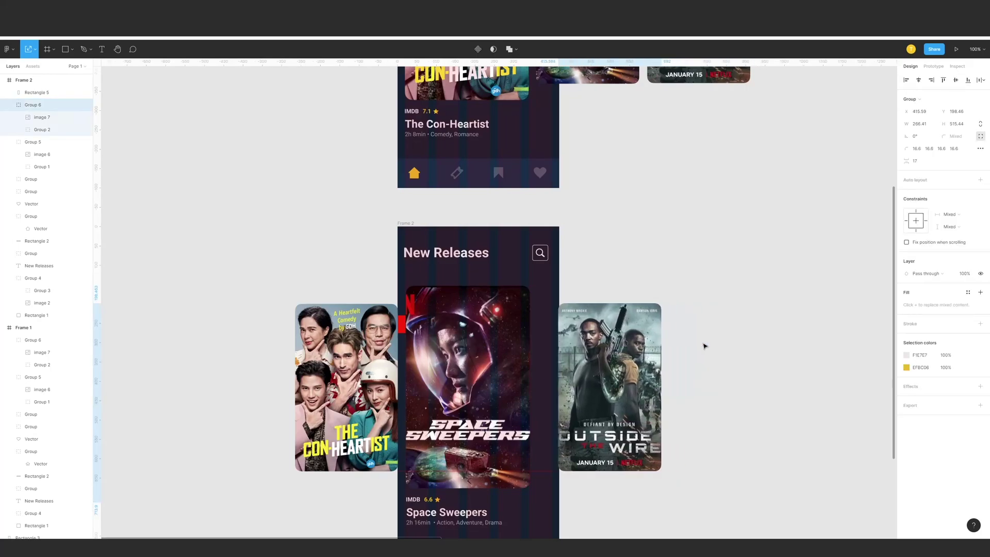
{"action": "key", "text": "shift+Right"}
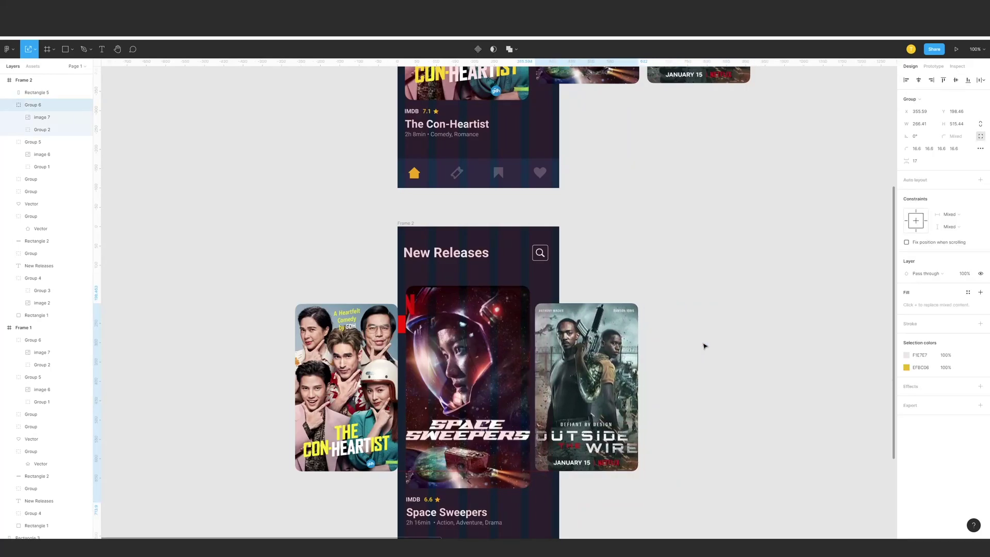
- Place the red spacer against the Space Sweepers card's right edge and shift the Outside the Wire card to X 362.59, just beyond it
{"action": "left_click_drag", "start_coordinate": [403, 328], "coordinate": [535, 329]}
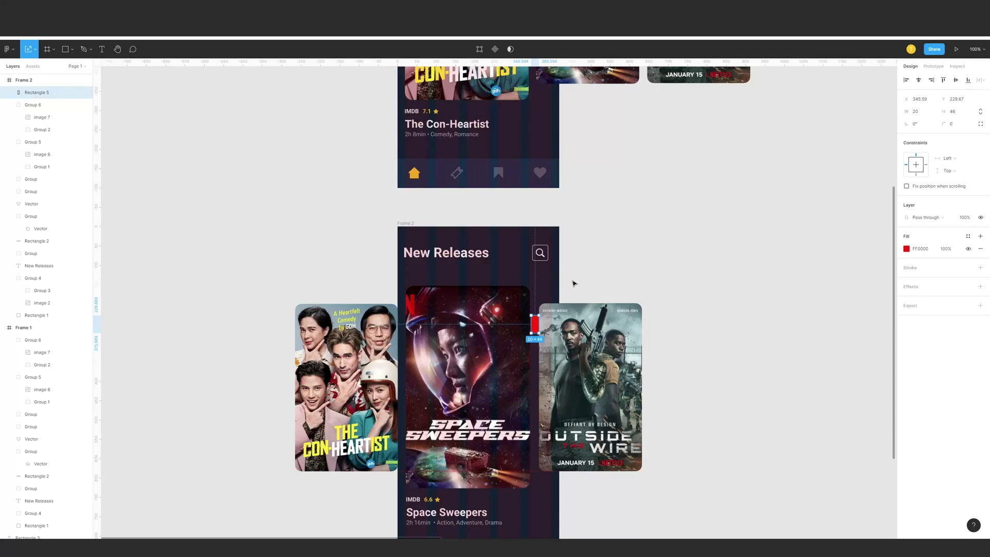
{"action": "scroll", "coordinate": [535, 329], "scroll_direction": "up", "scroll_amount": 10}
{"action": "left_click_drag", "start_coordinate": [665, 406], "coordinate": [694, 401]}
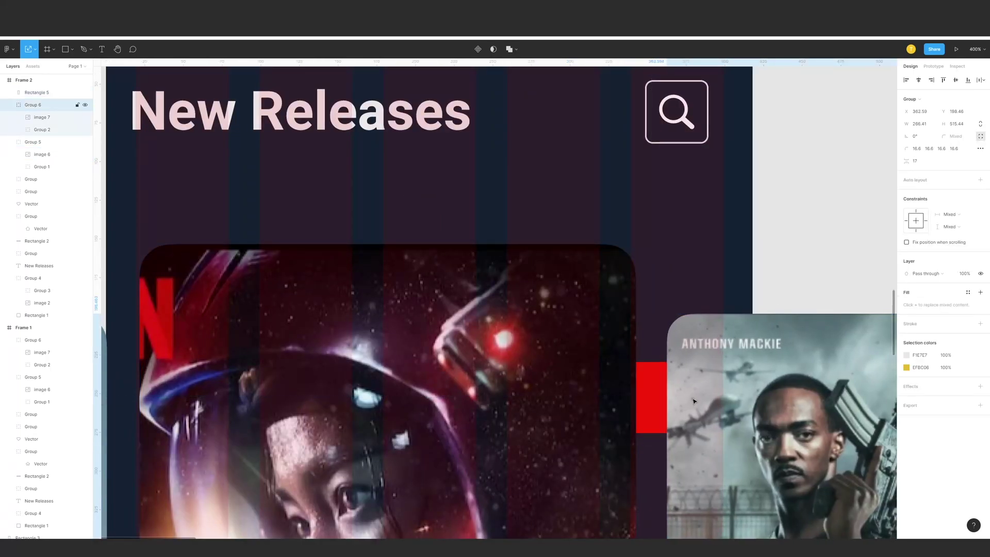
{"action": "key", "text": "shift+1"}
{"action": "key", "text": "shift+0"}
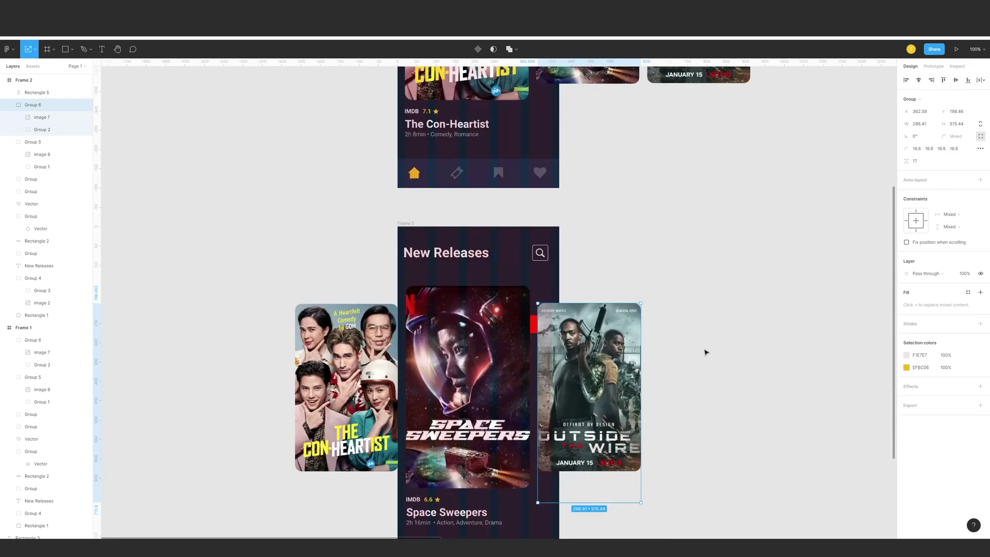
- Duplicate Frame 1 and place the copy directly below Frame 2
{"action": "left_click", "coordinate": [705, 319]}
{"action": "left_click_drag", "start_coordinate": [701, 276], "coordinate": [699, 354]}
{"action": "key", "text": "minus"}
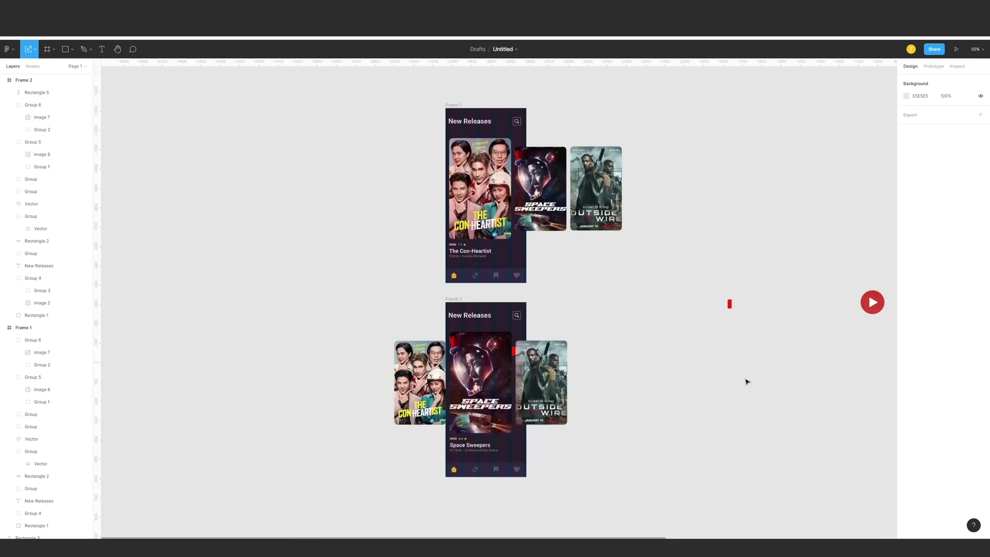
{"action": "left_click_drag", "start_coordinate": [645, 369], "coordinate": [669, 352]}
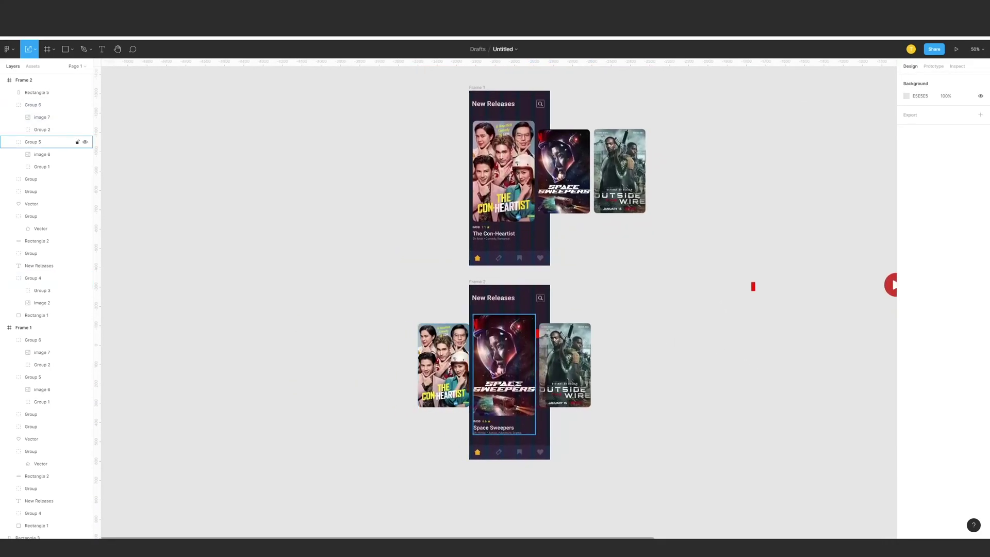
{"action": "left_click_drag", "start_coordinate": [580, 296], "coordinate": [544, 342]}
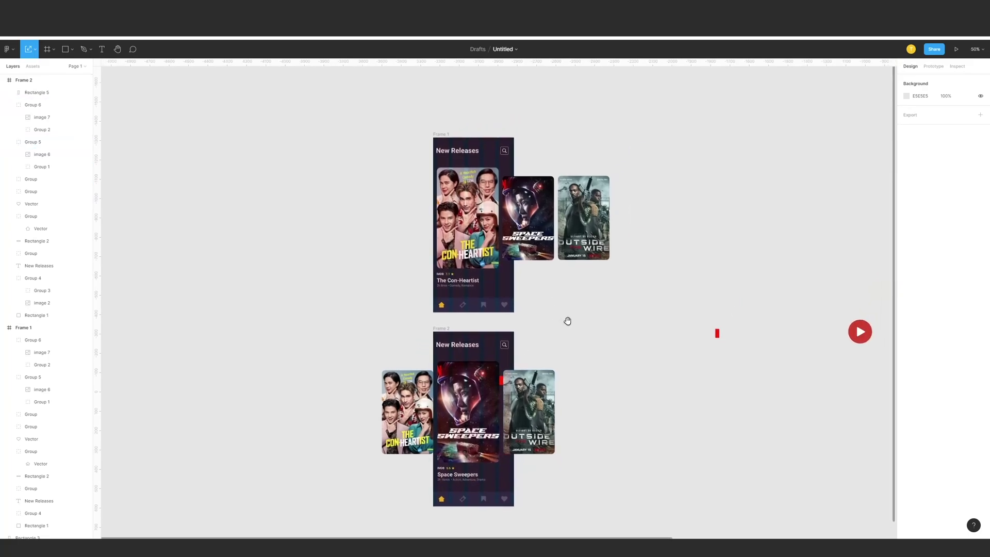
{"action": "left_click_drag", "start_coordinate": [565, 321], "coordinate": [557, 281]}
{"action": "left_click_drag", "start_coordinate": [428, 95], "coordinate": [469, 493], "text": "alt"}
{"action": "scroll", "coordinate": [535, 486], "scroll_direction": "left", "scroll_amount": 2}
{"action": "scroll", "coordinate": [534, 486], "scroll_direction": "down", "scroll_amount": 1}
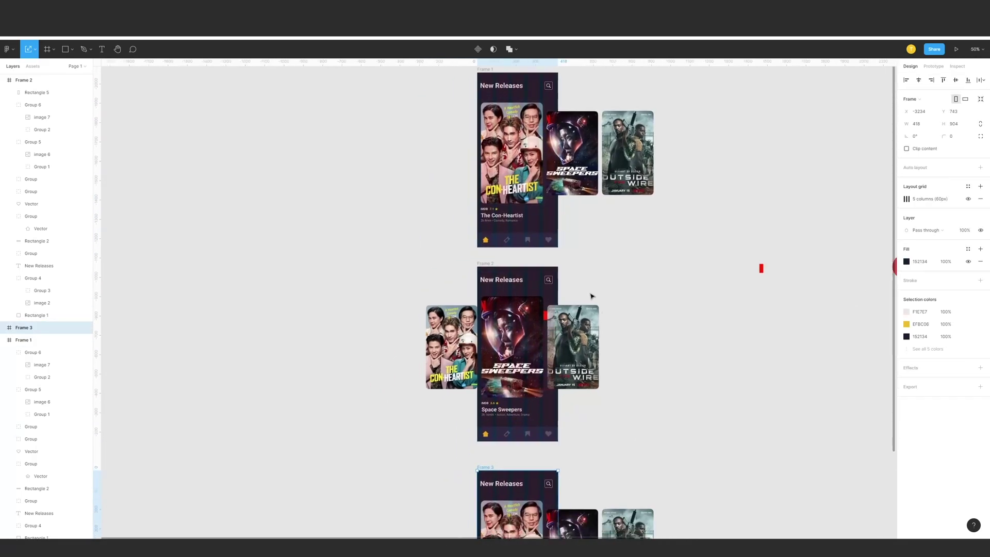
{"action": "scroll", "coordinate": [532, 132], "scroll_direction": "up", "scroll_amount": 2}
{"action": "scroll", "coordinate": [533, 132], "scroll_direction": "left", "scroll_amount": 2}
{"action": "scroll", "coordinate": [533, 132], "scroll_direction": "right", "scroll_amount": 3}
{"action": "scroll", "coordinate": [533, 132], "scroll_direction": "down", "scroll_amount": 1}
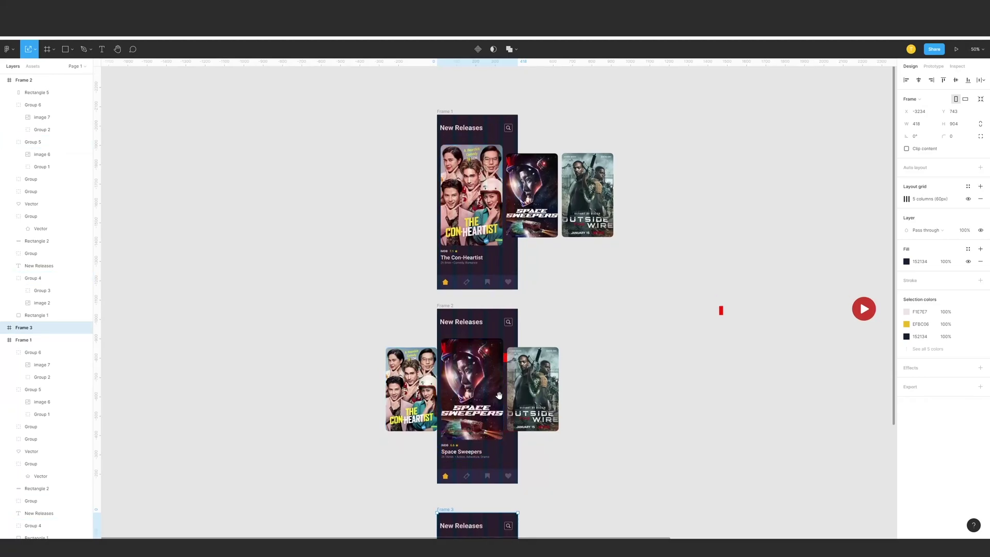
{"action": "scroll", "coordinate": [475, 382], "scroll_direction": "down", "scroll_amount": 2}
{"action": "scroll", "coordinate": [475, 382], "scroll_direction": "right", "scroll_amount": 1}
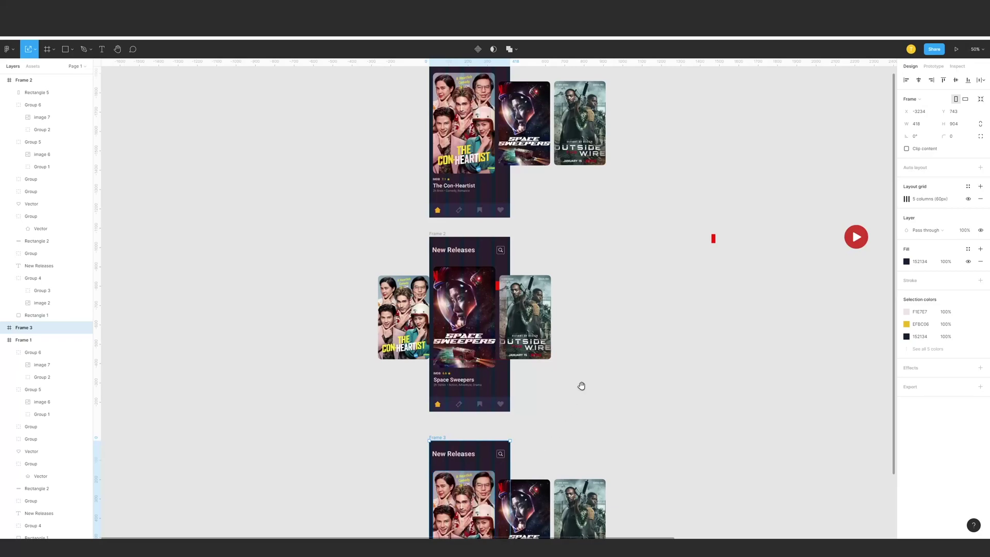
{"action": "scroll", "coordinate": [581, 386], "scroll_direction": "up", "scroll_amount": 1}
{"action": "scroll", "coordinate": [582, 386], "scroll_direction": "left", "scroll_amount": 1}
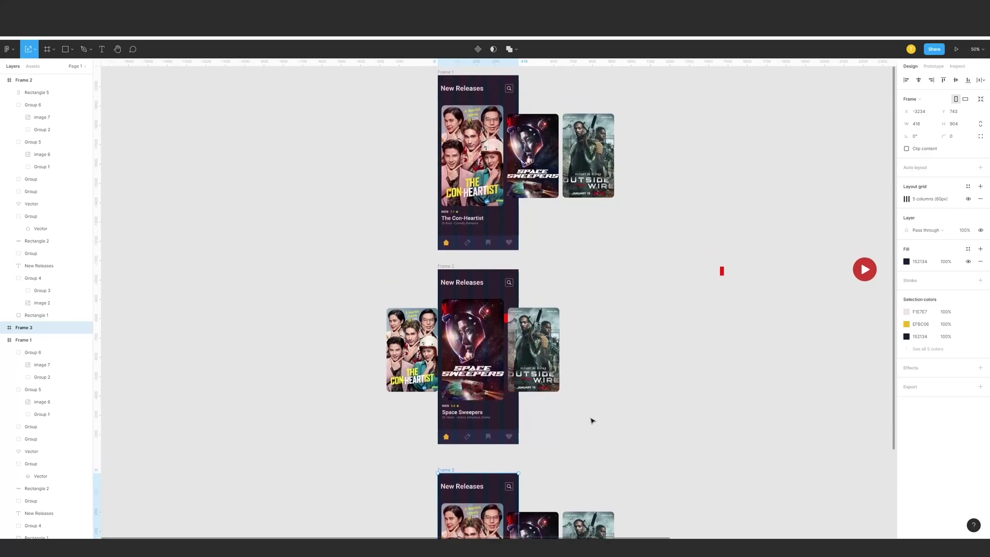
{"action": "scroll", "coordinate": [590, 415], "scroll_direction": "up", "scroll_amount": 1}
- Move the red spacer out of Frame 2 onto the empty canvas to the right of the frames
{"action": "left_click", "coordinate": [37, 92]}
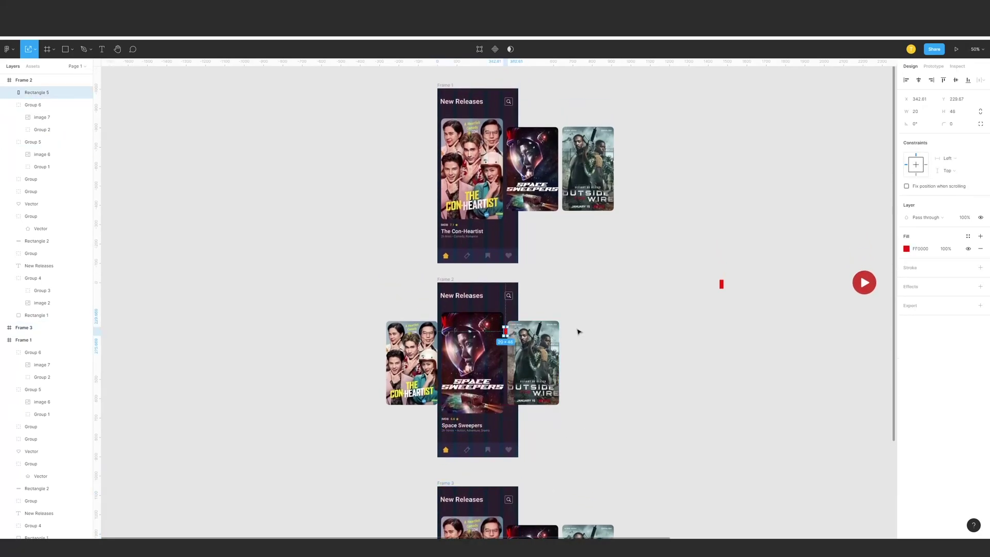
{"action": "key", "text": "ctrl+z"}
{"action": "left_click_drag", "start_coordinate": [594, 271], "coordinate": [607, 259]}
{"action": "key", "text": "ctrl+z"}
{"action": "key", "text": "ctrl+z"}
{"action": "left_click_drag", "start_coordinate": [516, 318], "coordinate": [700, 313]}
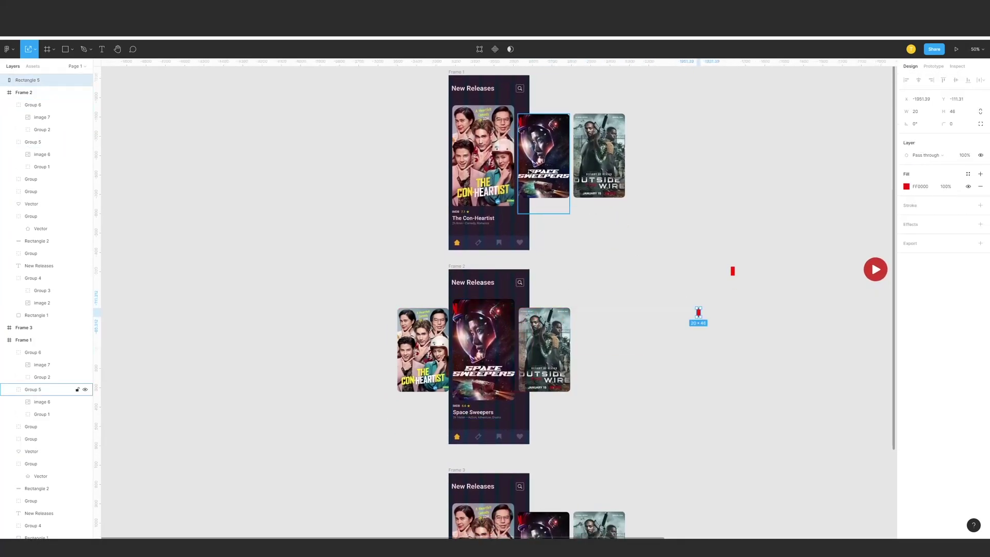
- Try to connect Frame 1's Con-Heartist card to Frame 2 as a prototype interaction, and undo it
{"action": "scroll", "coordinate": [496, 201], "scroll_direction": "up", "scroll_amount": 1}
{"action": "scroll", "coordinate": [496, 201], "scroll_direction": "left", "scroll_amount": 1}
{"action": "left_click_drag", "start_coordinate": [646, 347], "coordinate": [581, 258]}
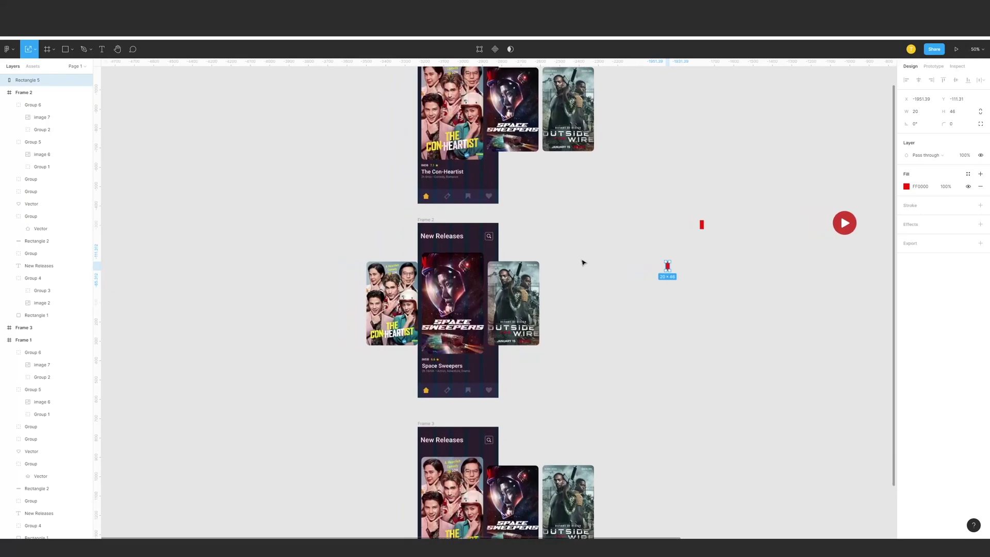
{"action": "scroll", "coordinate": [583, 263], "scroll_direction": "up", "scroll_amount": 3}
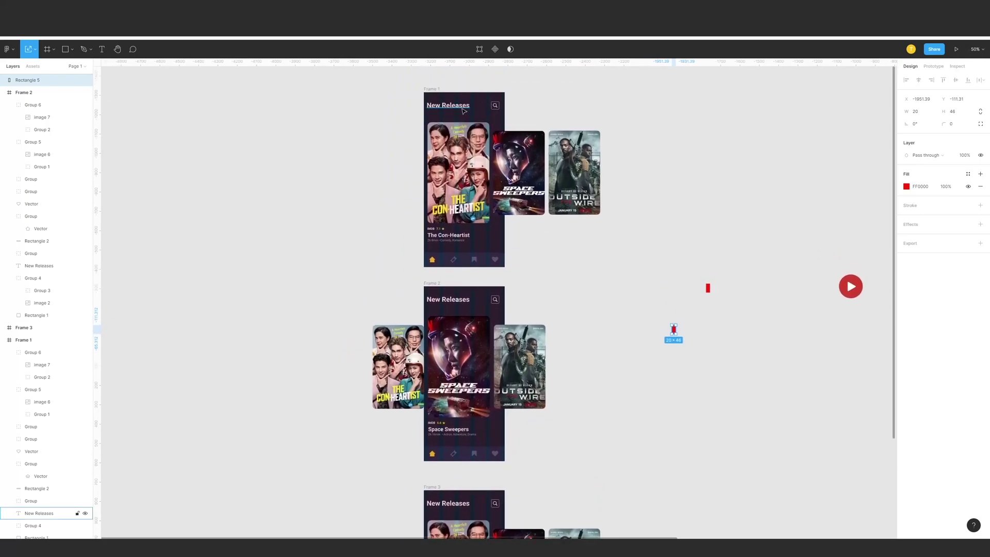
{"action": "left_click", "coordinate": [23, 340]}
{"action": "scroll", "coordinate": [567, 259], "scroll_direction": "up", "scroll_amount": 2}
{"action": "scroll", "coordinate": [567, 260], "scroll_direction": "left", "scroll_amount": 1}
{"action": "left_click", "coordinate": [934, 66]}
{"action": "scroll", "coordinate": [674, 214], "scroll_direction": "down", "scroll_amount": 1}
{"action": "left_click", "coordinate": [551, 211]}
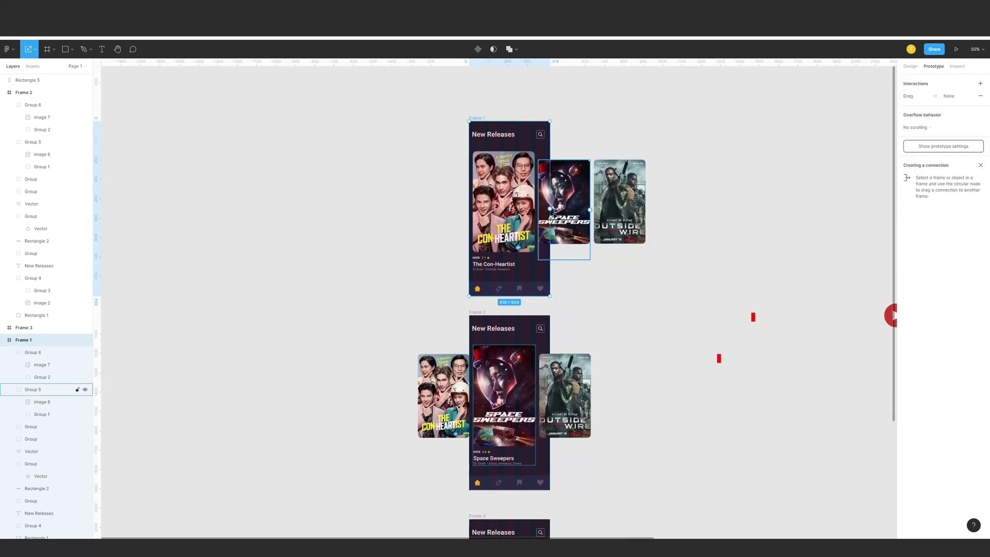
{"action": "left_click", "coordinate": [533, 212]}
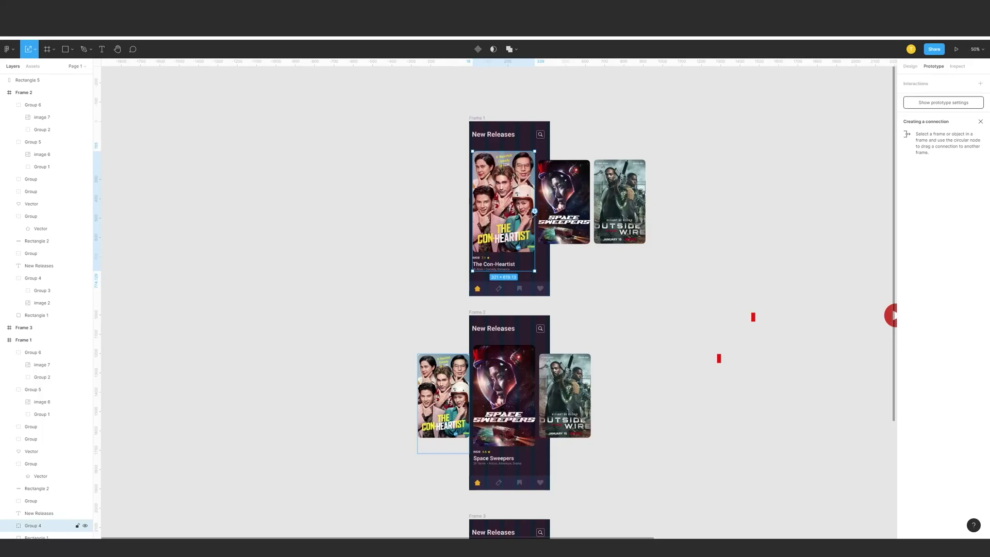
{"action": "left_click_drag", "start_coordinate": [535, 212], "coordinate": [526, 367]}
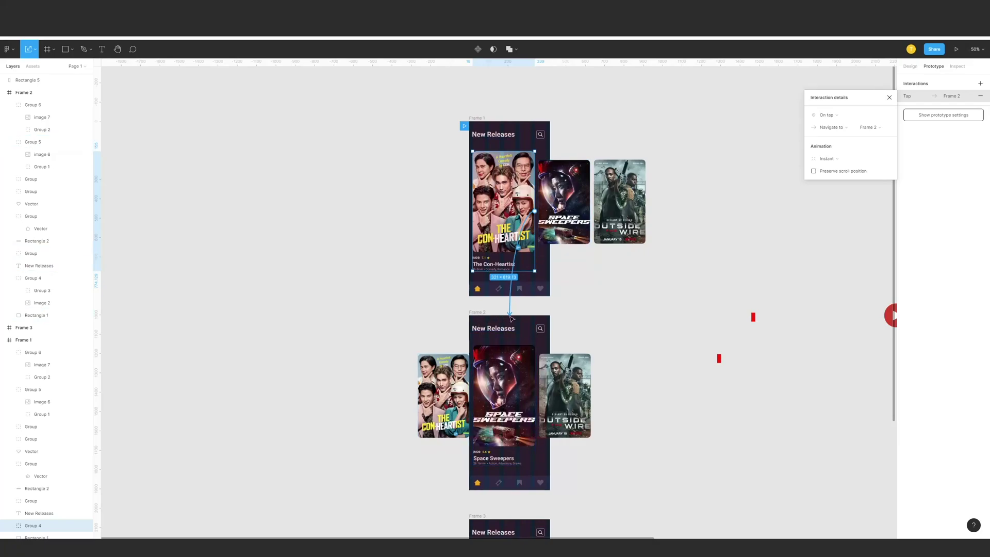
{"action": "left_click_drag", "start_coordinate": [549, 303], "coordinate": [546, 341]}
{"action": "key", "text": "plus"}
{"action": "key", "text": "ctrl+z"}
{"action": "left_click_drag", "start_coordinate": [539, 304], "coordinate": [522, 370]}
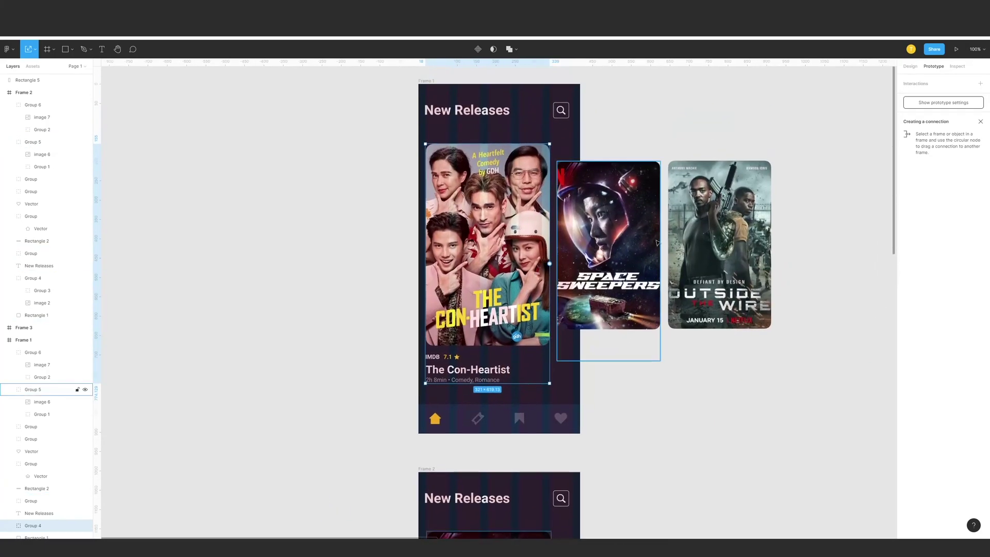
- Create a prototype connection from Frame 1's enlarged Con-Heartist card to Frame 2
{"action": "scroll", "coordinate": [652, 269], "scroll_direction": "down", "scroll_amount": 1}
{"action": "left_click", "coordinate": [643, 360]}
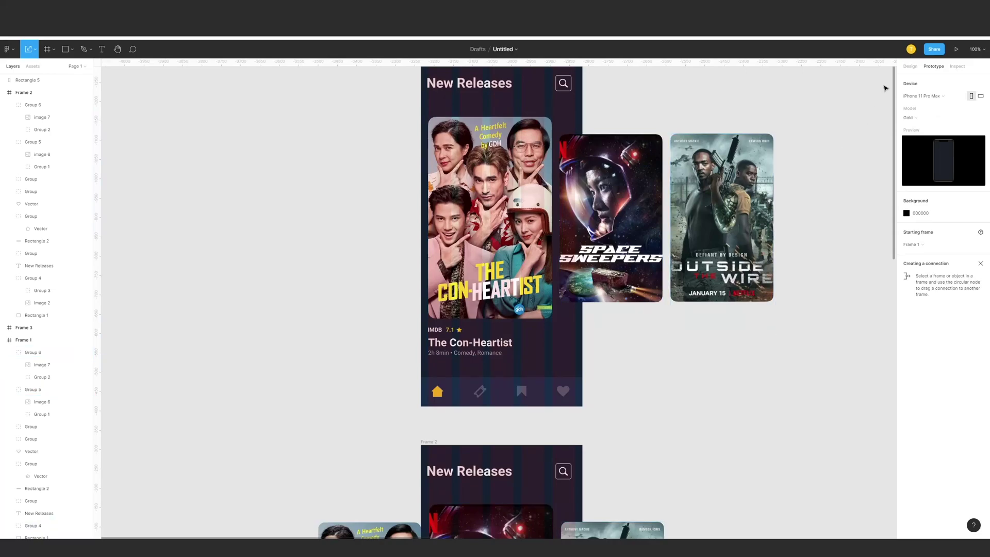
{"action": "left_click", "coordinate": [908, 67]}
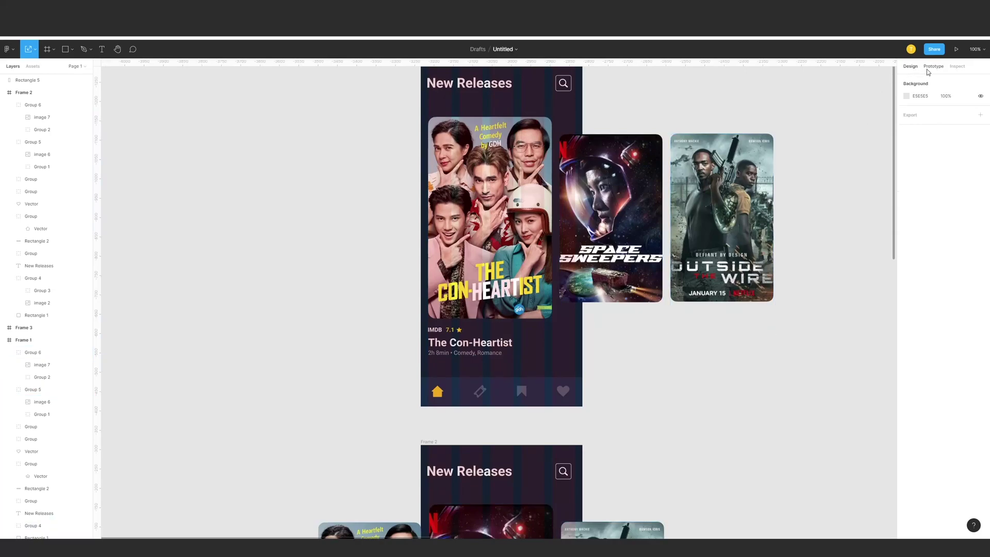
{"action": "left_click", "coordinate": [933, 67]}
{"action": "left_click", "coordinate": [516, 179]}
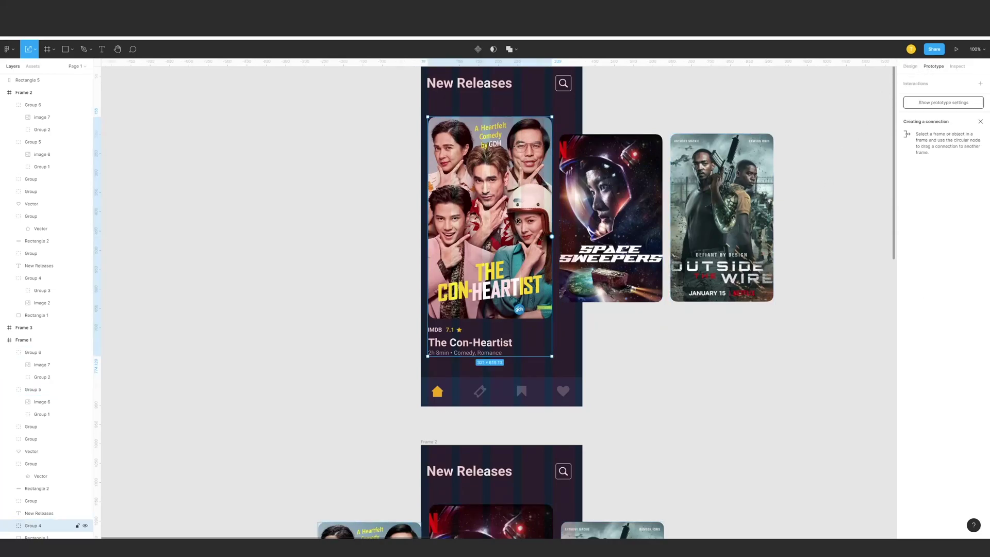
{"action": "scroll", "coordinate": [516, 181], "scroll_direction": "down", "scroll_amount": 2}
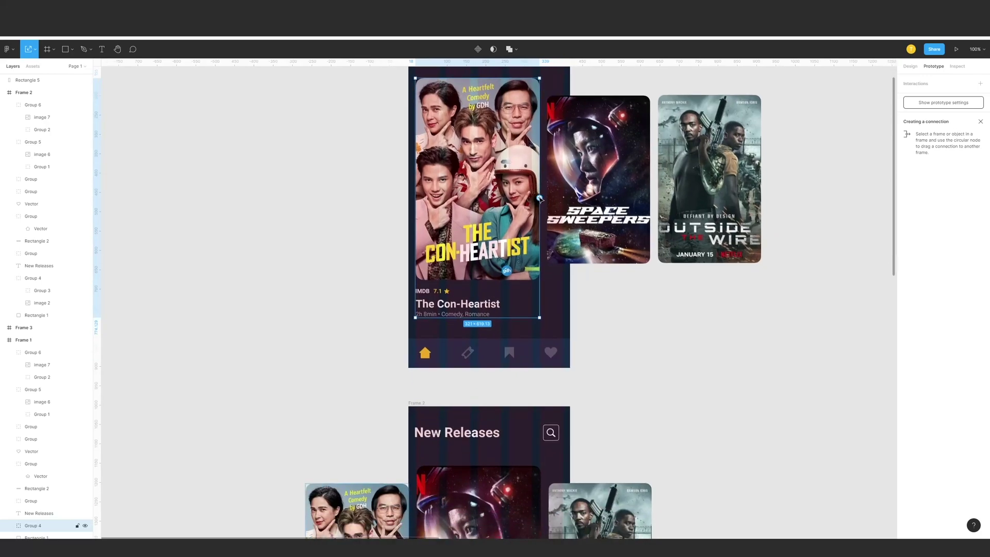
{"action": "left_click_drag", "start_coordinate": [540, 199], "coordinate": [490, 409]}
{"action": "scroll", "coordinate": [687, 438], "scroll_direction": "down", "scroll_amount": 3}
{"action": "left_click_drag", "start_coordinate": [704, 325], "coordinate": [690, 339]}
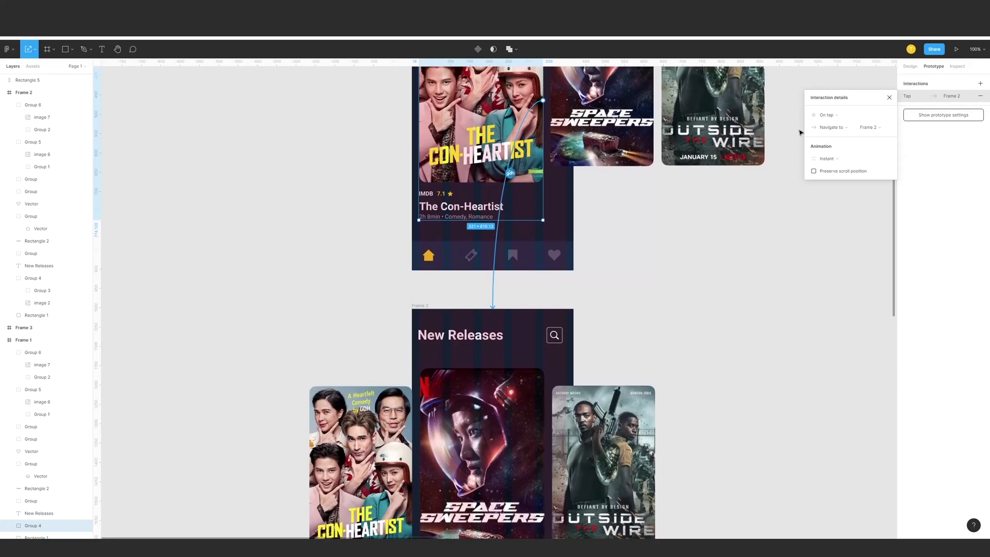
- Set the connection's trigger to On drag and its Smart animate duration to 100 ms
{"action": "left_click", "coordinate": [826, 114]}
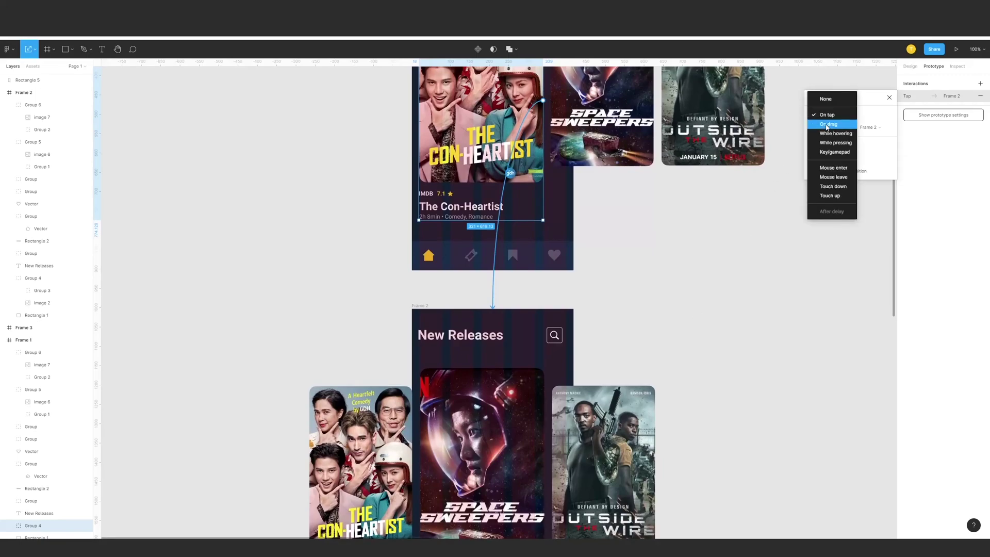
{"action": "left_click", "coordinate": [827, 125]}
{"action": "left_click_drag", "start_coordinate": [698, 271], "coordinate": [703, 243]}
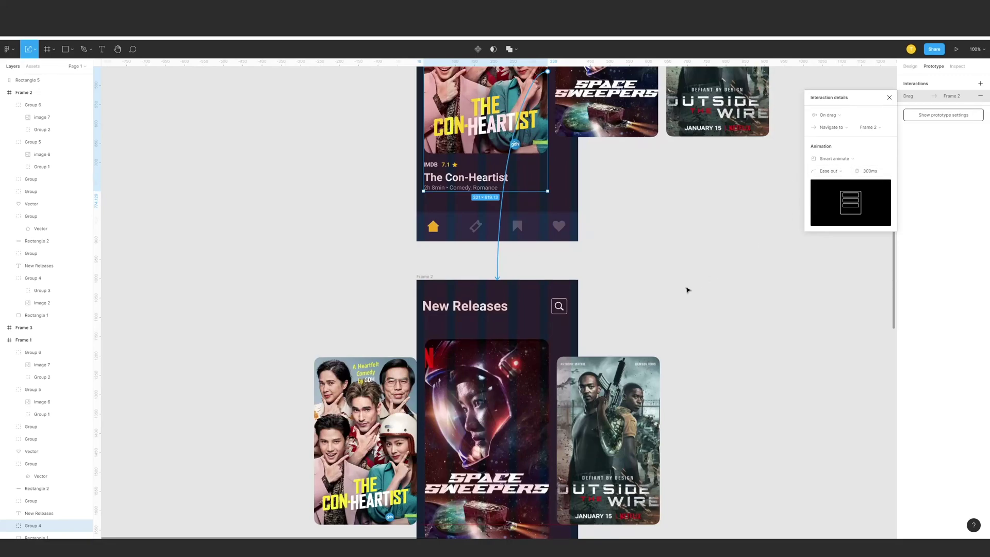
{"action": "scroll", "coordinate": [689, 287], "scroll_direction": "down", "scroll_amount": 3}
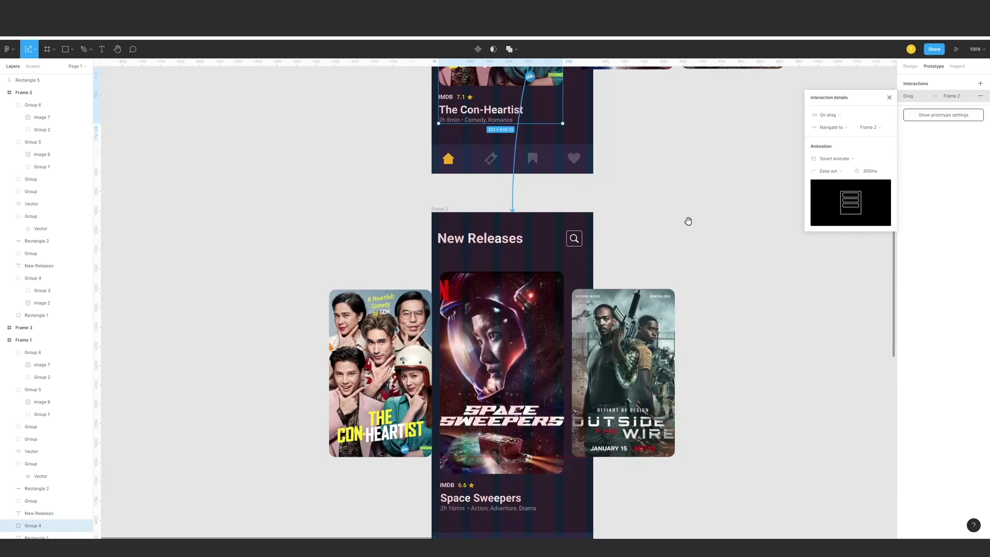
{"action": "scroll", "coordinate": [688, 221], "scroll_direction": "up", "scroll_amount": 2}
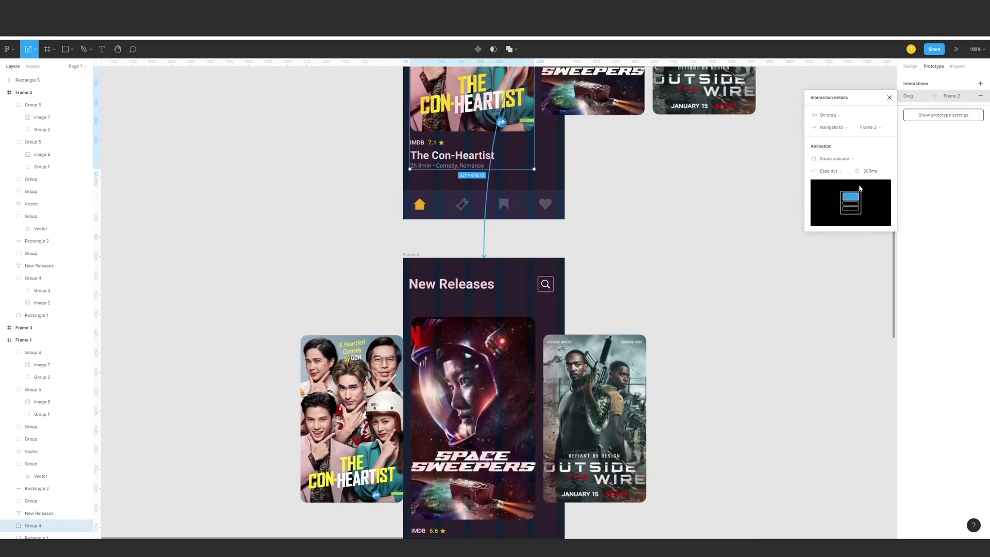
{"action": "left_click", "coordinate": [870, 173]}
{"action": "type", "text": "100"}
{"action": "key", "text": "Return"}
- Connect Frame 2's enlarged Space Sweepers card to Frame 3 as a prototype interaction triggered On drag
{"action": "key", "text": "minus"}
{"action": "scroll", "coordinate": [673, 274], "scroll_direction": "down", "scroll_amount": 3}
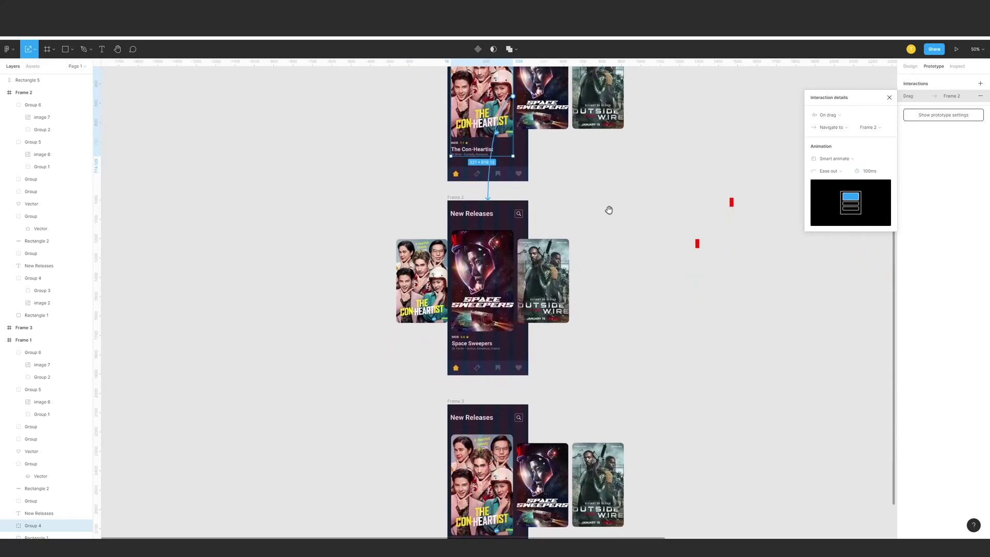
{"action": "left_click", "coordinate": [504, 261]}
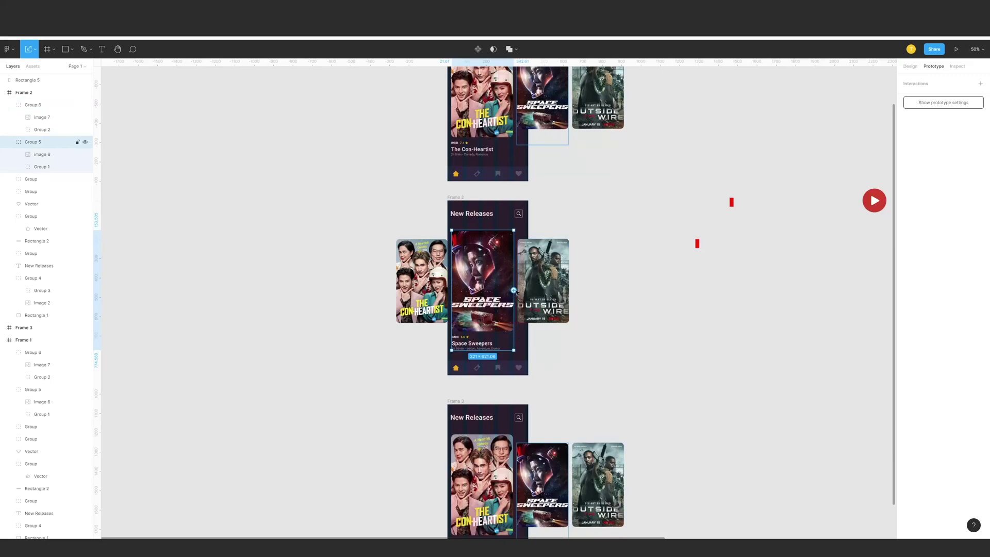
{"action": "left_click_drag", "start_coordinate": [514, 291], "coordinate": [497, 439]}
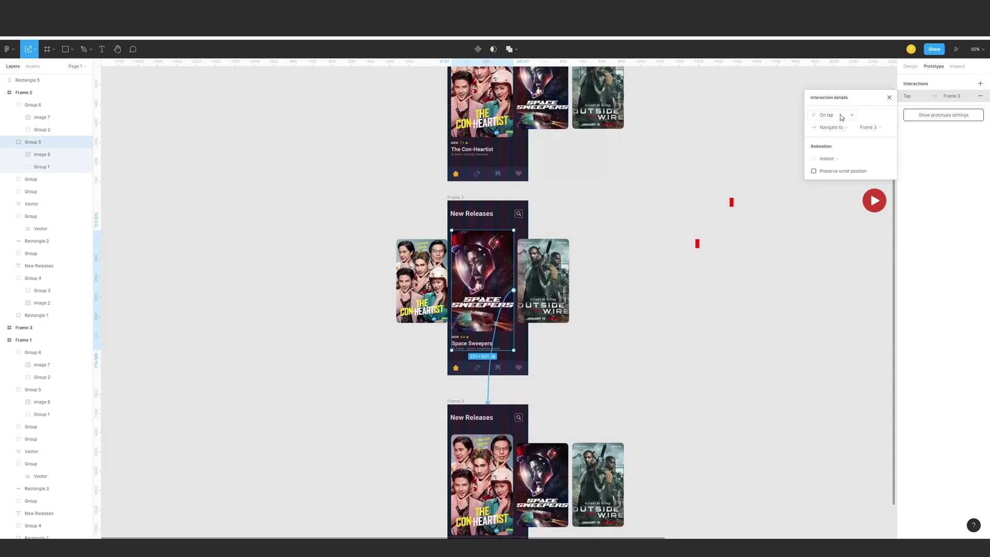
{"action": "left_click", "coordinate": [841, 117]}
{"action": "left_click", "coordinate": [841, 124]}
{"action": "left_click", "coordinate": [871, 172]}
{"action": "left_click", "coordinate": [659, 310]}
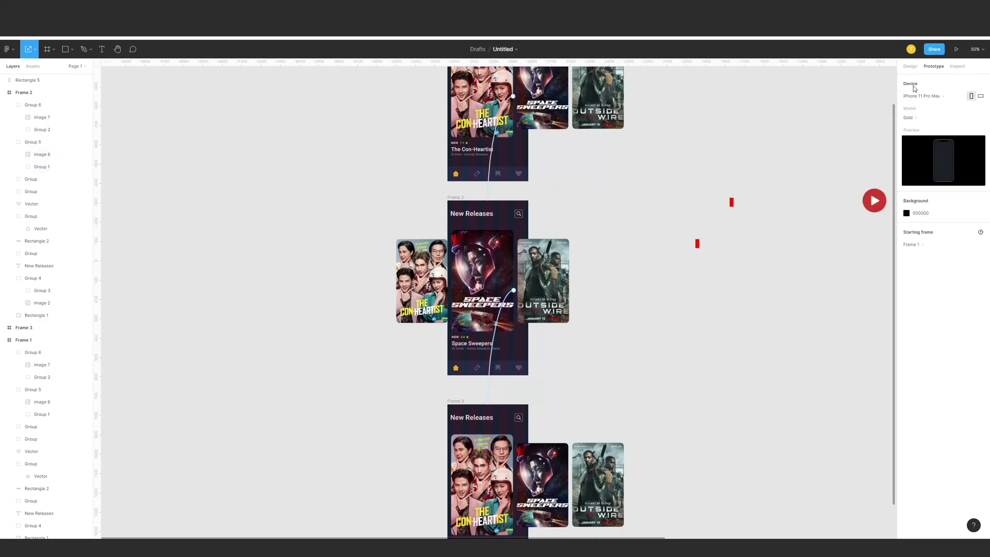
- Preview the prototype and swipe the carousel back and forth between the Con-Heartist and Space Sweepers cards
{"action": "left_click", "coordinate": [953, 51]}
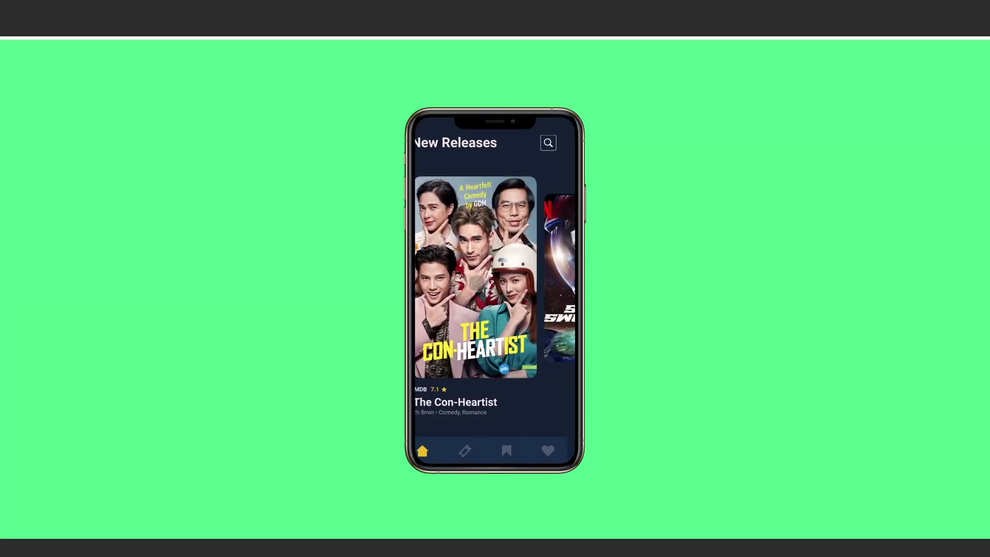
{"action": "left_click", "coordinate": [505, 280]}
{"action": "left_click_drag", "start_coordinate": [517, 280], "coordinate": [412, 302]}
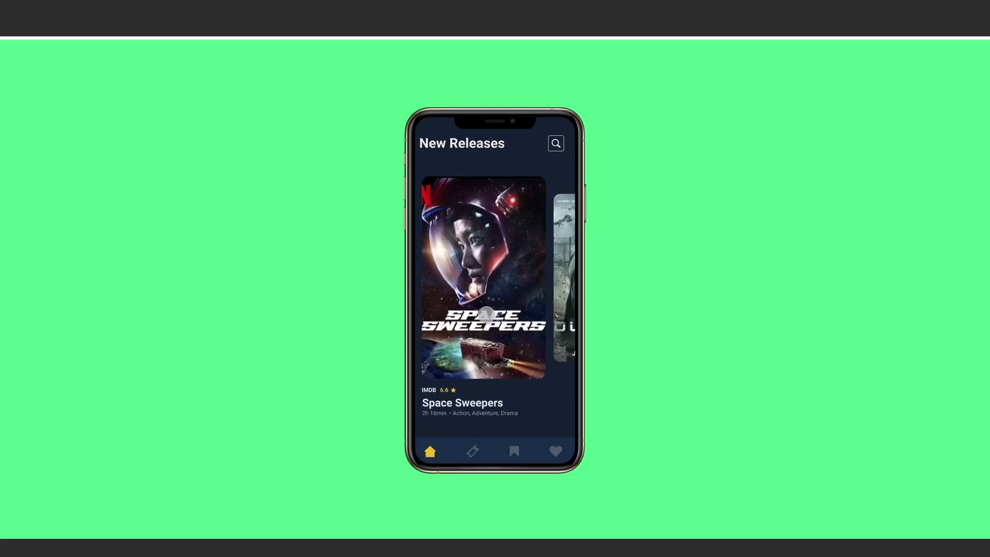
{"action": "mouse_move", "coordinate": [508, 320]}
{"action": "left_mouse_down"}
{"action": "mouse_move", "coordinate": [548, 318]}
{"action": "mouse_move", "coordinate": [503, 304]}
{"action": "left_mouse_up"}
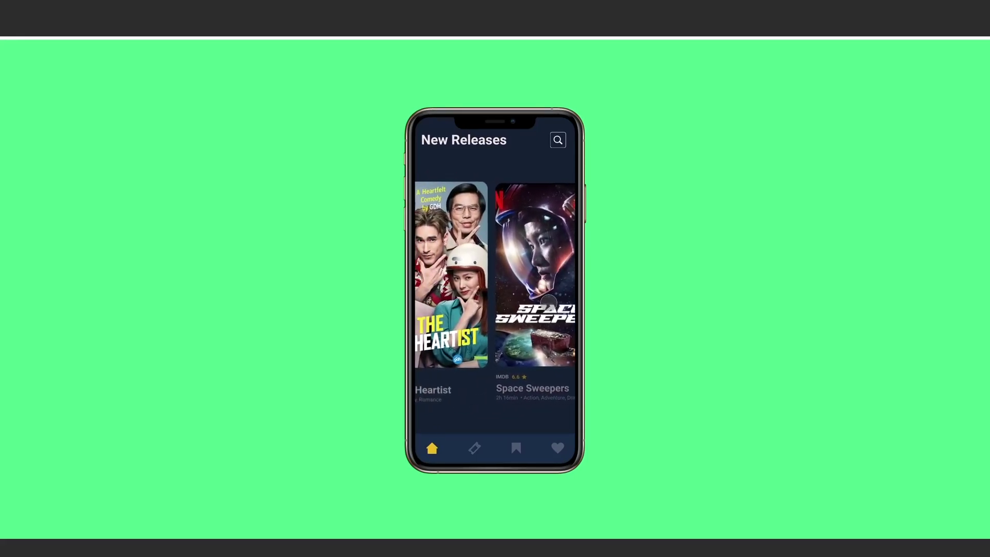
{"action": "left_click_drag", "start_coordinate": [541, 301], "coordinate": [483, 316]}
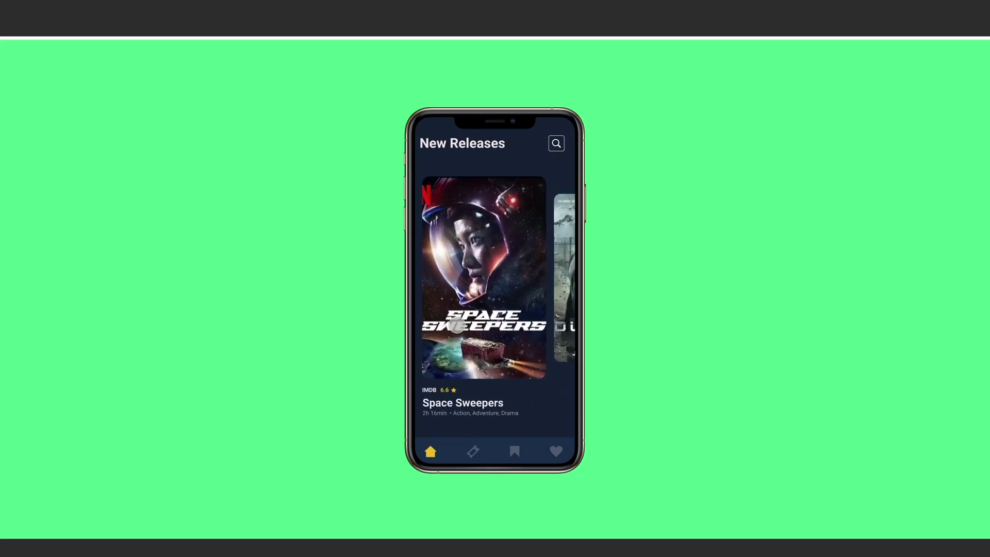
{"action": "left_click_drag", "start_coordinate": [457, 325], "coordinate": [497, 322]}
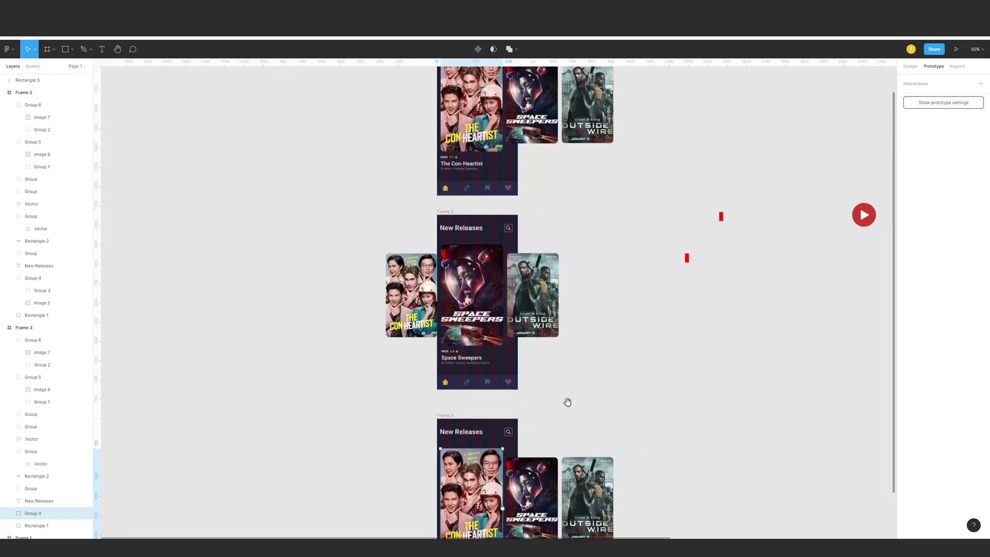
- Duplicate Frame 3 and place the copy directly below it on the canvas
{"action": "left_click_drag", "start_coordinate": [568, 400], "coordinate": [626, 318]}
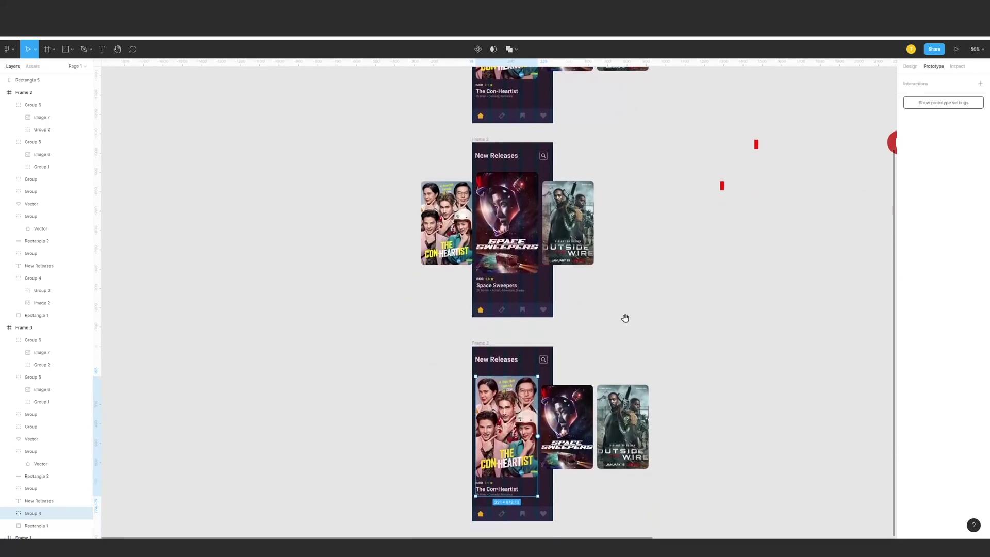
{"action": "scroll", "coordinate": [578, 381], "scroll_direction": "up", "scroll_amount": 2}
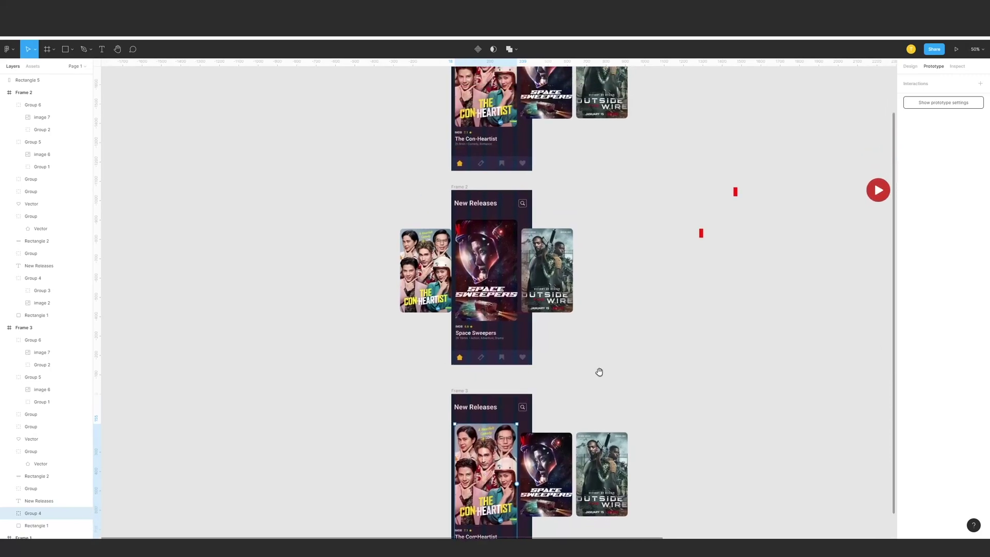
{"action": "left_click", "coordinate": [459, 392]}
{"action": "left_click_drag", "start_coordinate": [494, 378], "coordinate": [460, 289]}
{"action": "left_click", "coordinate": [462, 391]}
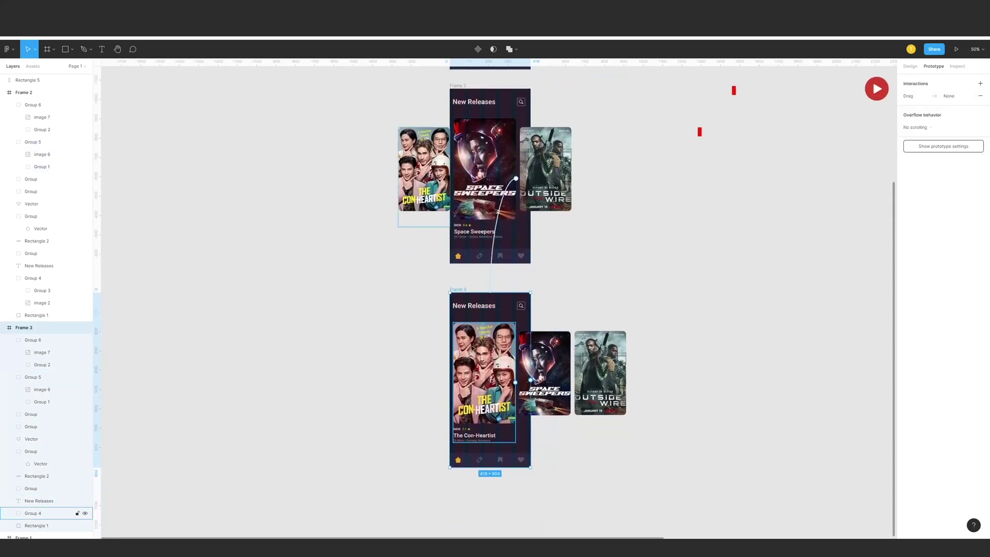
{"action": "left_click", "coordinate": [487, 382]}
{"action": "scroll", "coordinate": [452, 361], "scroll_direction": "up", "scroll_amount": 2}
{"action": "mouse_move", "coordinate": [452, 361]}
{"action": "left_mouse_down"}
{"action": "mouse_move", "coordinate": [516, 350]}
{"action": "mouse_move", "coordinate": [525, 362]}
{"action": "mouse_move", "coordinate": [489, 379]}
{"action": "mouse_move", "coordinate": [448, 355]}
{"action": "left_mouse_up"}
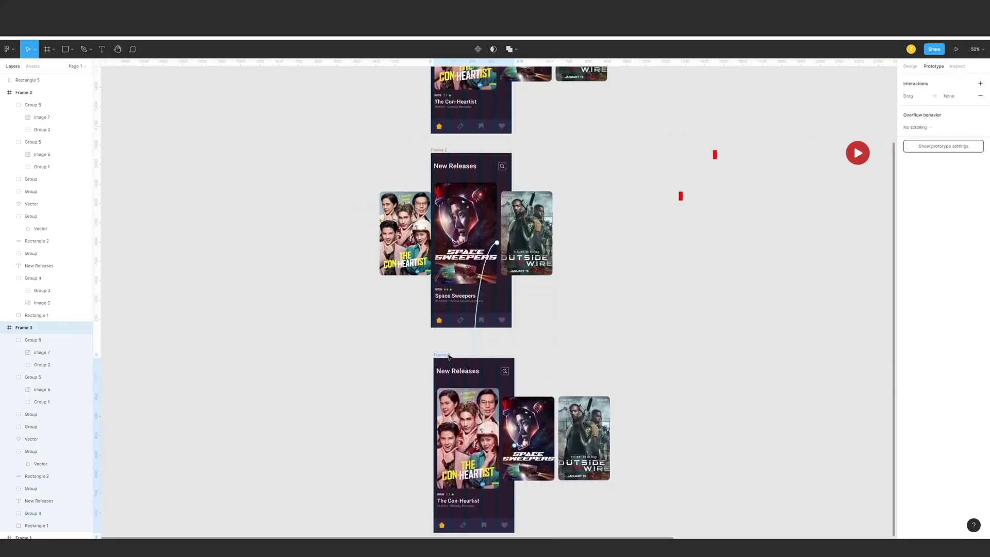
{"action": "scroll", "coordinate": [562, 316], "scroll_direction": "down", "scroll_amount": 5}
{"action": "scroll", "coordinate": [546, 317], "scroll_direction": "down", "scroll_amount": 1}
{"action": "scroll", "coordinate": [546, 316], "scroll_direction": "left", "scroll_amount": 1}
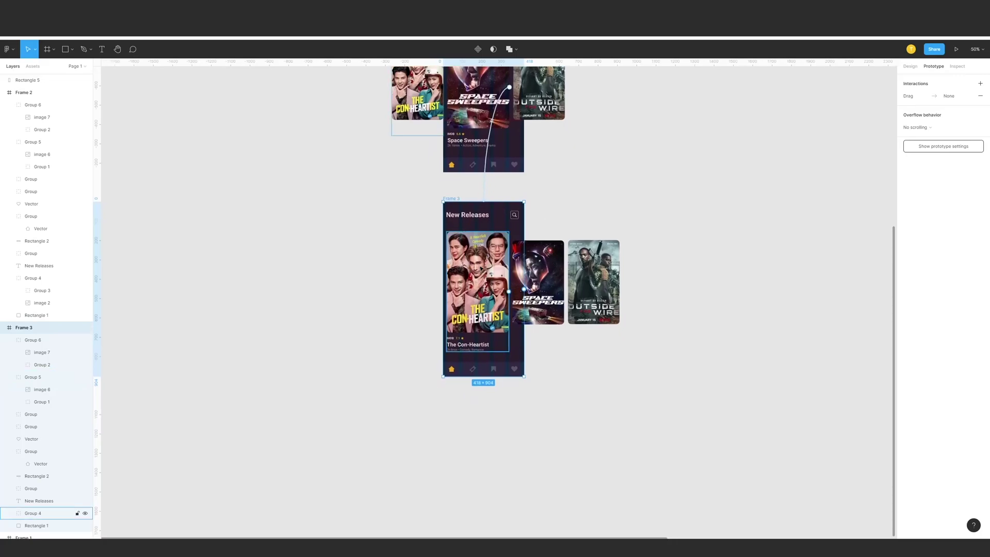
{"action": "key", "text": "ctrl+plus"}
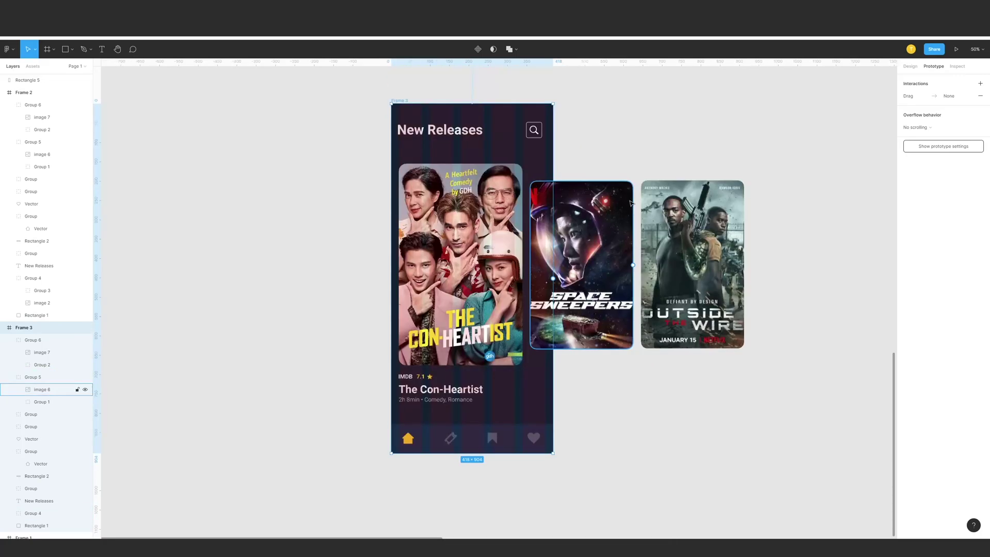
{"action": "key", "text": "ctrl+minus"}
{"action": "left_click_drag", "start_coordinate": [455, 200], "coordinate": [454, 408]}
{"action": "left_click", "coordinate": [593, 371]}
{"action": "scroll", "coordinate": [598, 309], "scroll_direction": "down", "scroll_amount": 3}
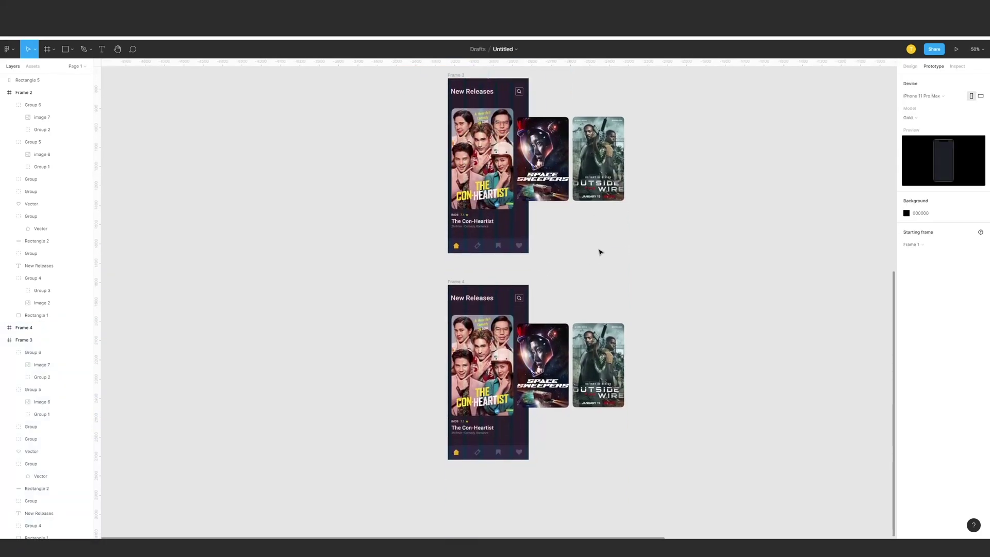
{"action": "key", "text": "ctrl+equal"}
{"action": "scroll", "coordinate": [597, 249], "scroll_direction": "down", "scroll_amount": 3}
{"action": "left_click", "coordinate": [592, 302]}
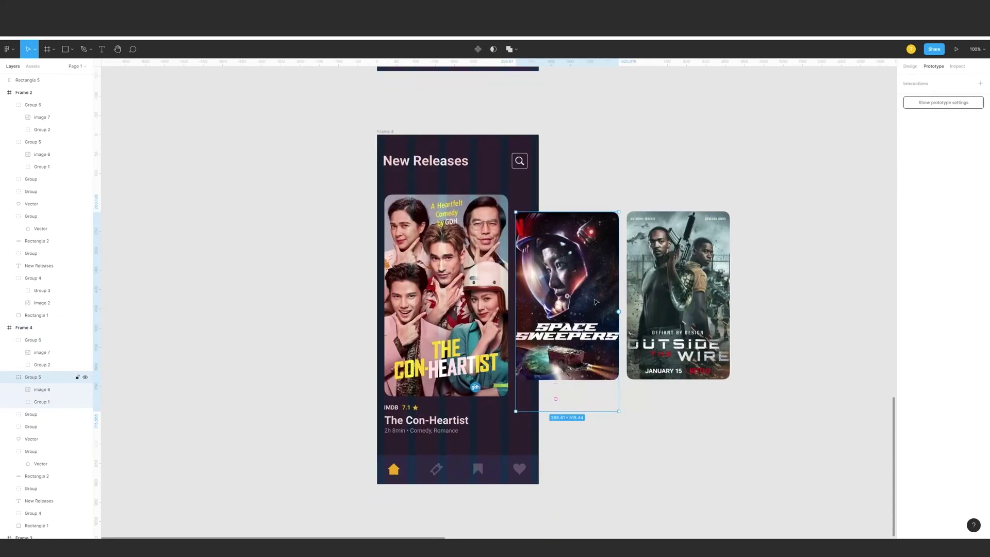
{"action": "scroll", "coordinate": [596, 302], "scroll_direction": "up", "scroll_amount": 2}
{"action": "scroll", "coordinate": [597, 302], "scroll_direction": "left", "scroll_amount": 1}
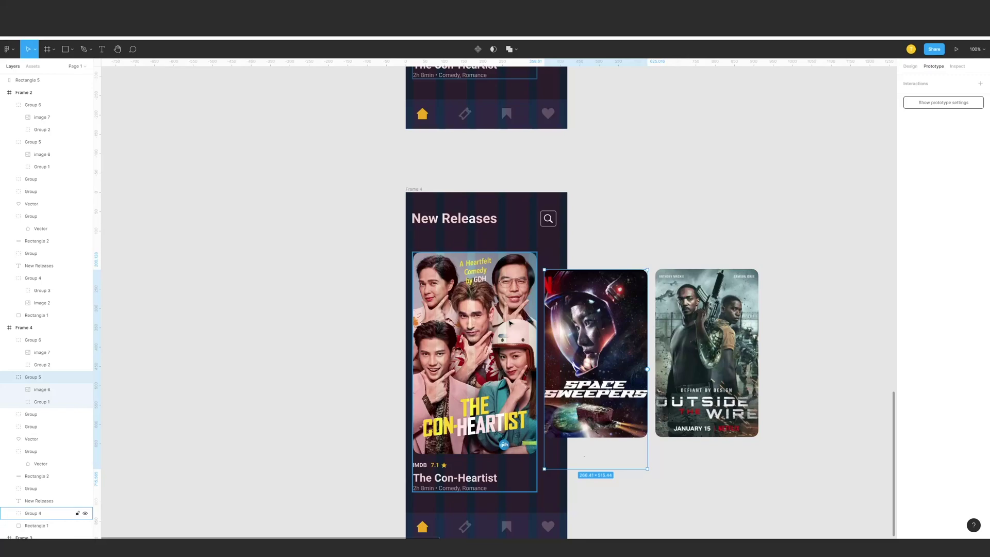
{"action": "scroll", "coordinate": [509, 323], "scroll_direction": "down", "scroll_amount": 4}
{"action": "left_click_drag", "start_coordinate": [619, 464], "coordinate": [392, 410]}
{"action": "scroll", "coordinate": [466, 431], "scroll_direction": "up", "scroll_amount": 1}
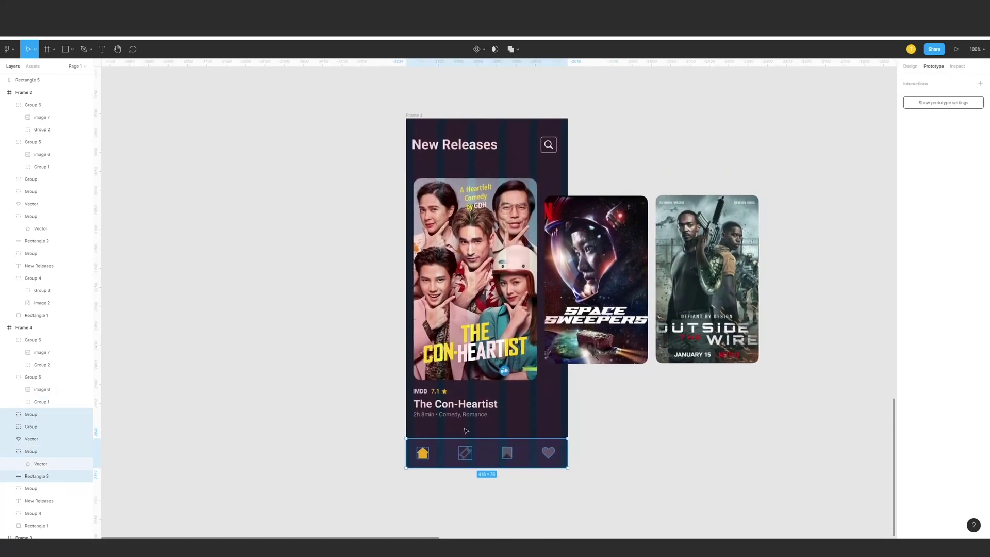
{"action": "scroll", "coordinate": [472, 432], "scroll_direction": "up", "scroll_amount": 1}
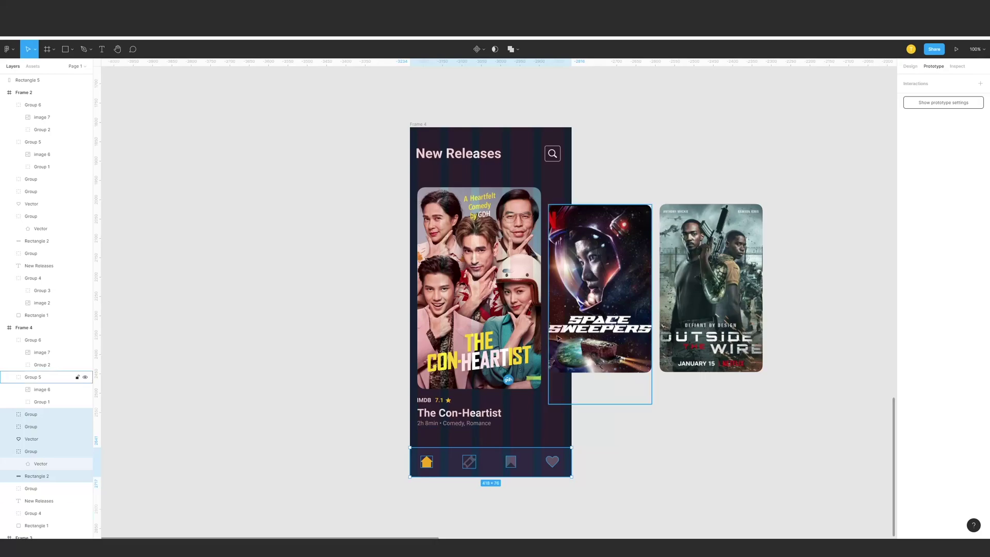
- Delete the Outside the Wire card from Frame 4
{"action": "left_click", "coordinate": [585, 318]}
{"action": "left_click", "coordinate": [725, 276], "text": "shift"}
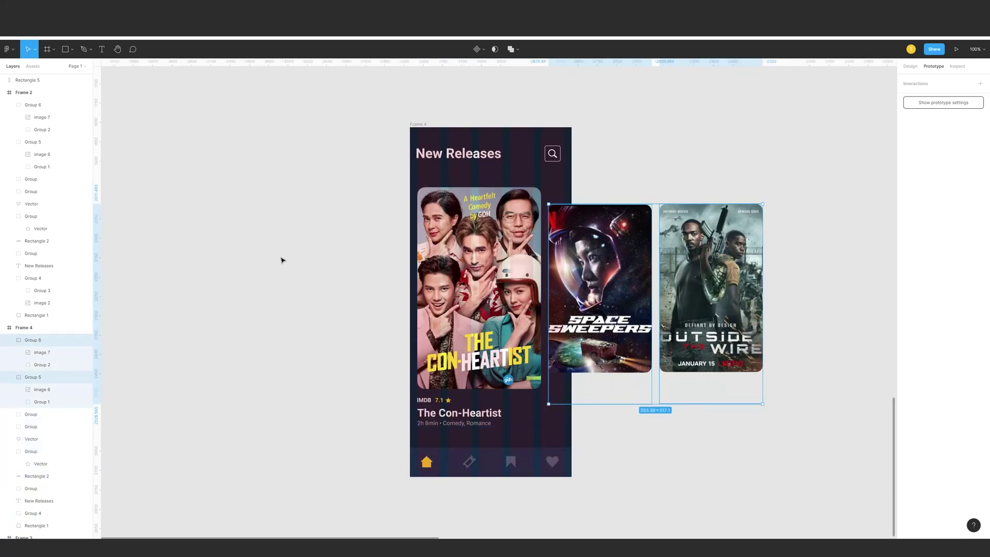
{"action": "left_click", "coordinate": [380, 280]}
{"action": "left_click", "coordinate": [672, 264]}
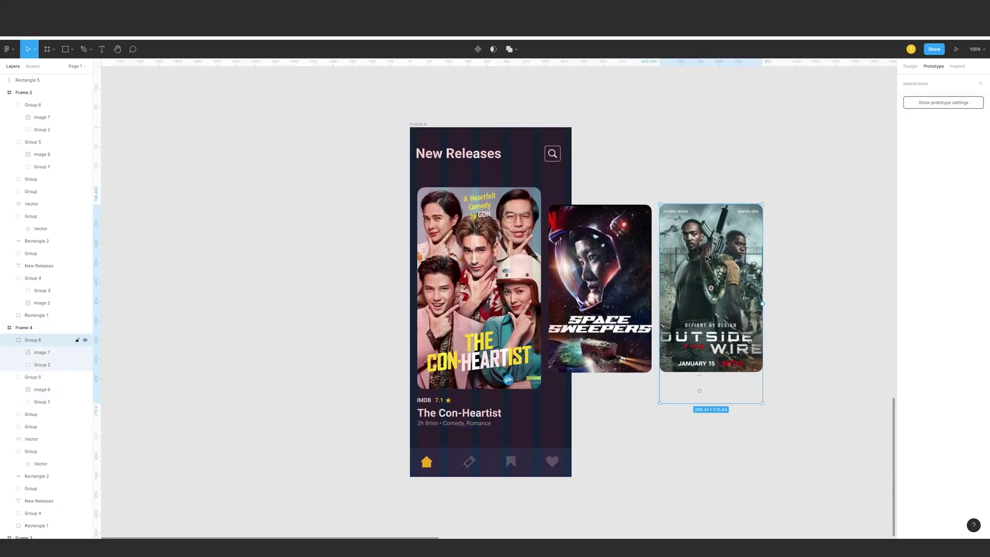
{"action": "key", "text": "Delete"}
- Set the layer opacity of Frame 4's Space Sweepers card to 0%
{"action": "left_click", "coordinate": [622, 255]}
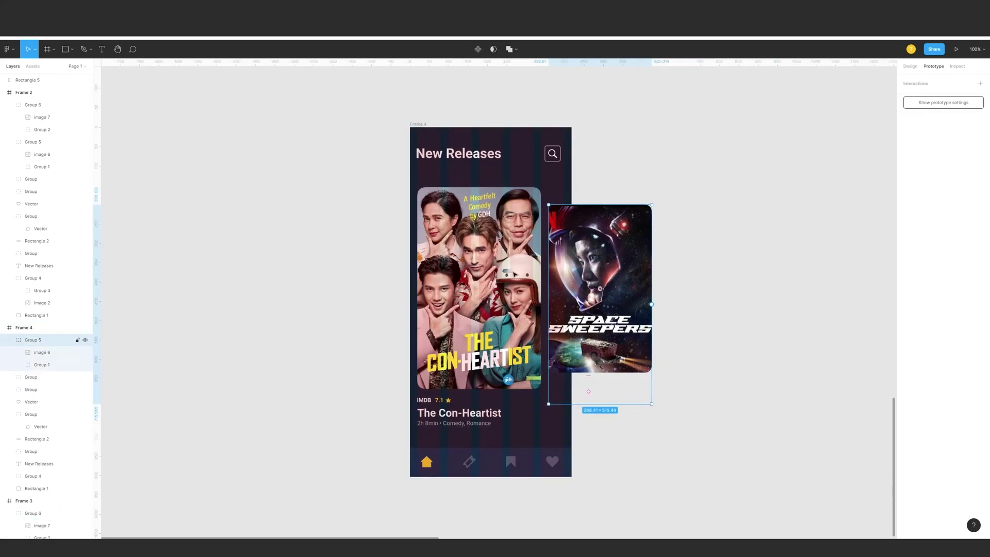
{"action": "left_click", "coordinate": [912, 67]}
{"action": "left_click", "coordinate": [965, 275]}
{"action": "type", "text": "0"}
{"action": "key", "text": "Return"}
- Shift the transparent Space Sweepers card about 130 px to the right, fully outside Frame 4
{"action": "key", "text": "shift+Right"}
{"action": "key", "text": "shift+Right"}
{"action": "key", "text": "shift+Right"}
{"action": "key", "text": "shift+Right"}
{"action": "key", "text": "shift+Right"}
{"action": "key", "text": "shift+Right"}
{"action": "key", "text": "shift+Right"}
{"action": "key", "text": "shift+Right"}
{"action": "key", "text": "shift+Right"}
{"action": "key", "text": "shift+Right"}
{"action": "key", "text": "shift+Right"}
{"action": "key", "text": "shift+Right"}
{"action": "key", "text": "shift+Right"}
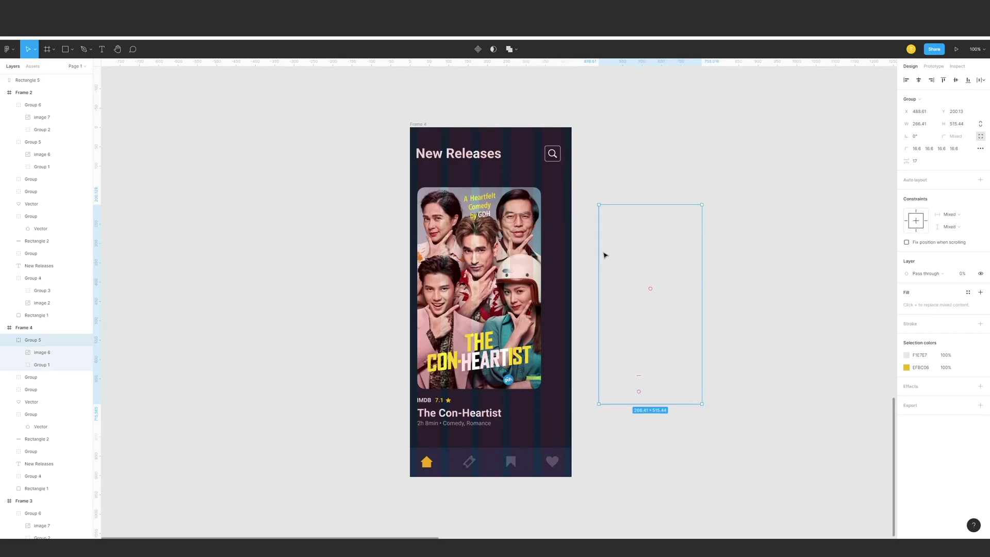
{"action": "left_click", "coordinate": [581, 175]}
- Scale the Con-Heartist poster image inside Frame 4's card proportionally up to about 425 × 693
{"action": "left_click", "coordinate": [529, 237]}
{"action": "left_click_drag", "start_coordinate": [529, 238], "coordinate": [551, 302]}
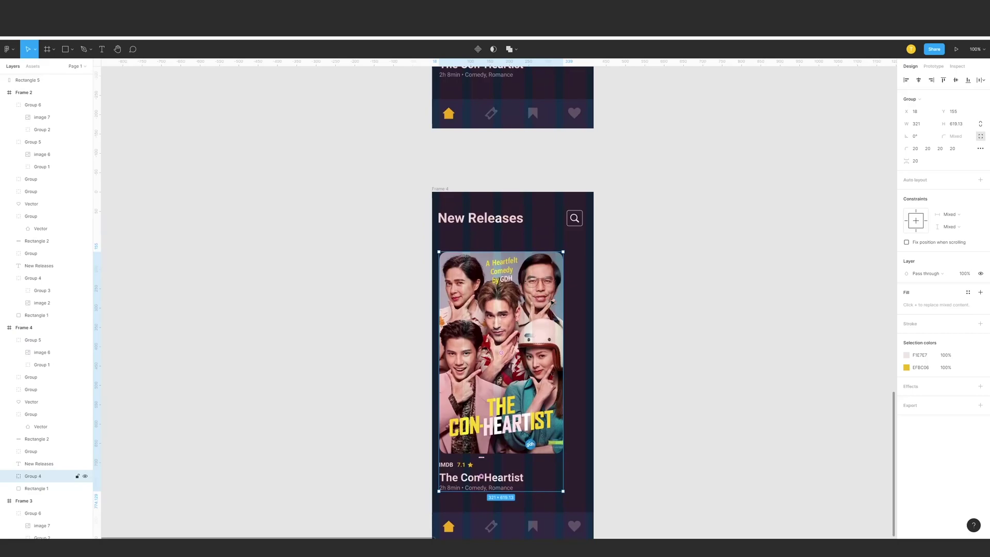
{"action": "double_click", "coordinate": [552, 302]}
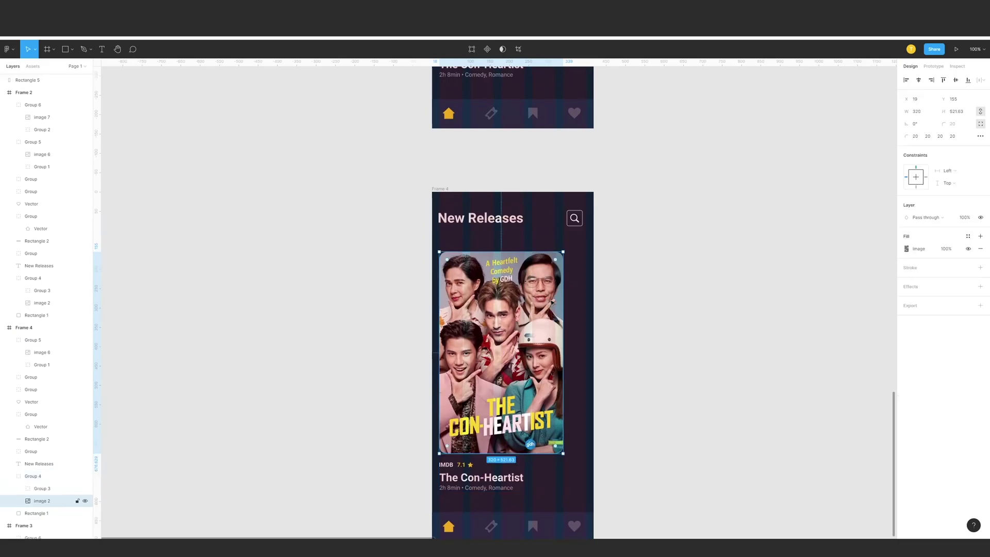
{"action": "key", "text": "k"}
{"action": "left_click_drag", "start_coordinate": [567, 245], "coordinate": [604, 202]}
- Align the enlarged poster with Frame 4's left edge and scale it to the frame's width of 418
{"action": "left_click_drag", "start_coordinate": [547, 313], "coordinate": [593, 312]}
{"action": "key", "text": "Right"}
{"action": "key", "text": "Right"}
{"action": "key", "text": "Right"}
{"action": "key", "text": "Right"}
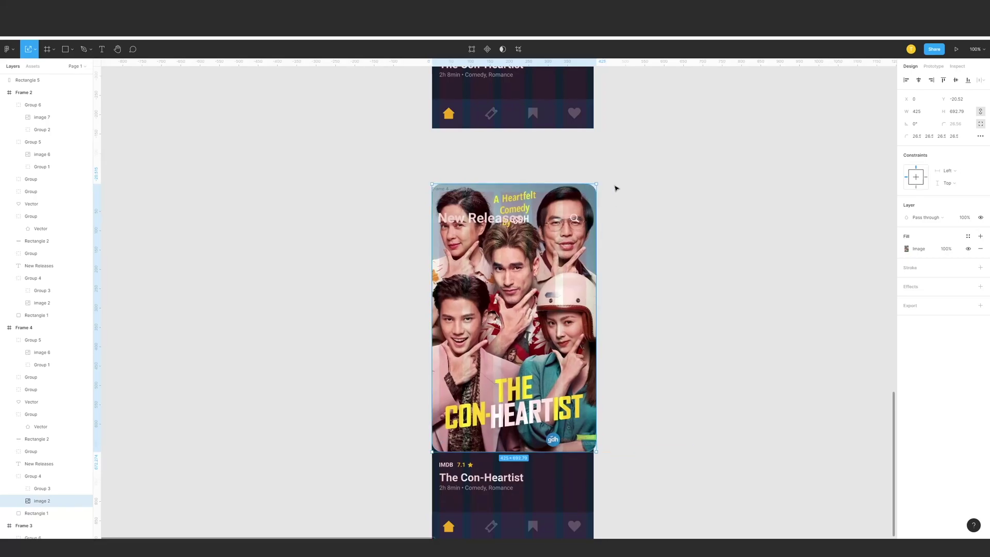
{"action": "left_click_drag", "start_coordinate": [597, 183], "coordinate": [595, 190]}
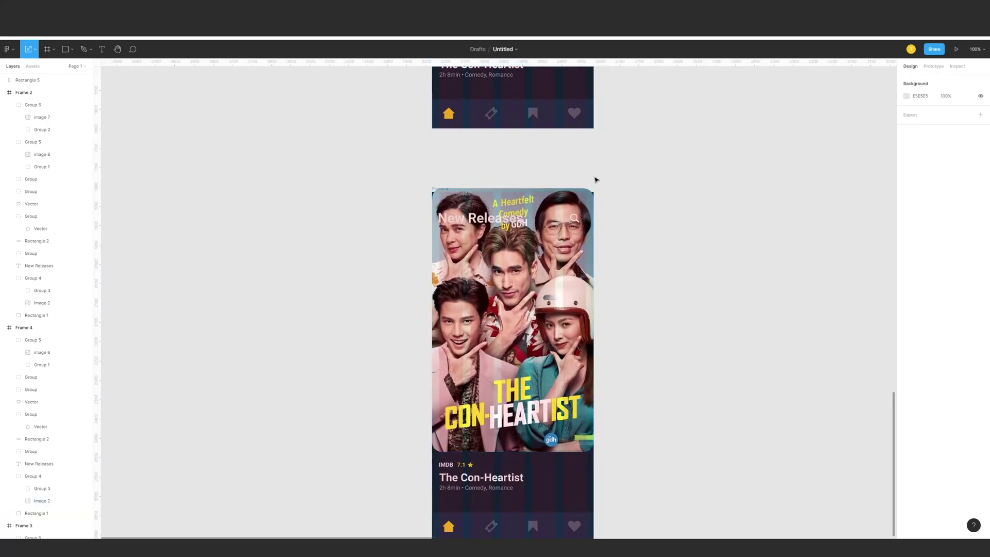
- Set the two top corner radii of Frame 4's poster image to 0
{"action": "double_click", "coordinate": [574, 205]}
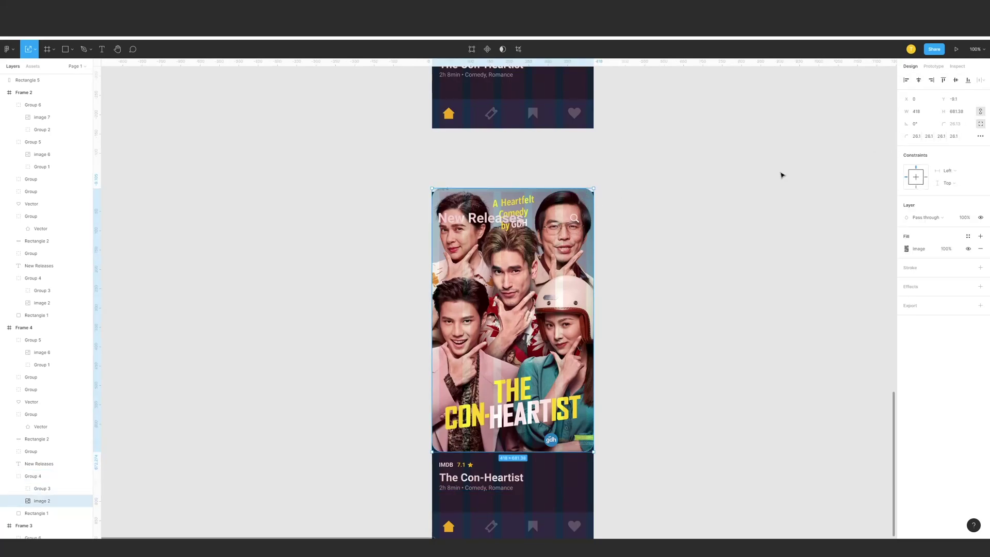
{"action": "left_click", "coordinate": [913, 136]}
{"action": "type", "text": "0"}
{"action": "key", "text": "Return"}
{"action": "left_click", "coordinate": [930, 138]}
{"action": "left_click", "coordinate": [714, 226]}
- Remove the New Releases heading and the search icon from Frame 4
{"action": "left_click", "coordinate": [508, 218]}
{"action": "left_click", "coordinate": [580, 234], "text": "shift"}
{"action": "key", "text": "Delete"}
{"action": "key", "text": "ctrl+z"}
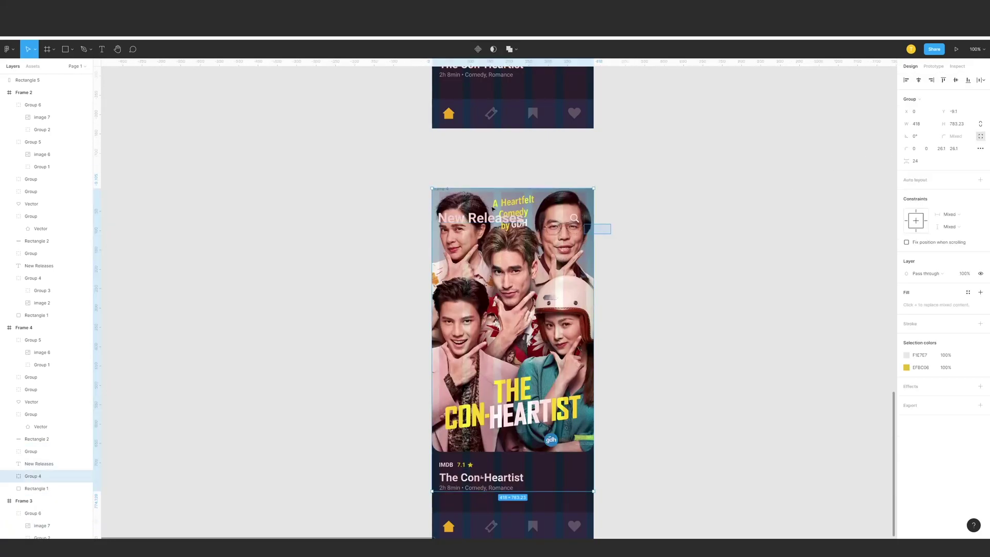
- Delete the navigation bar and its icons from the bottom of Frame 4
{"action": "scroll", "coordinate": [560, 271], "scroll_direction": "down", "scroll_amount": 3}
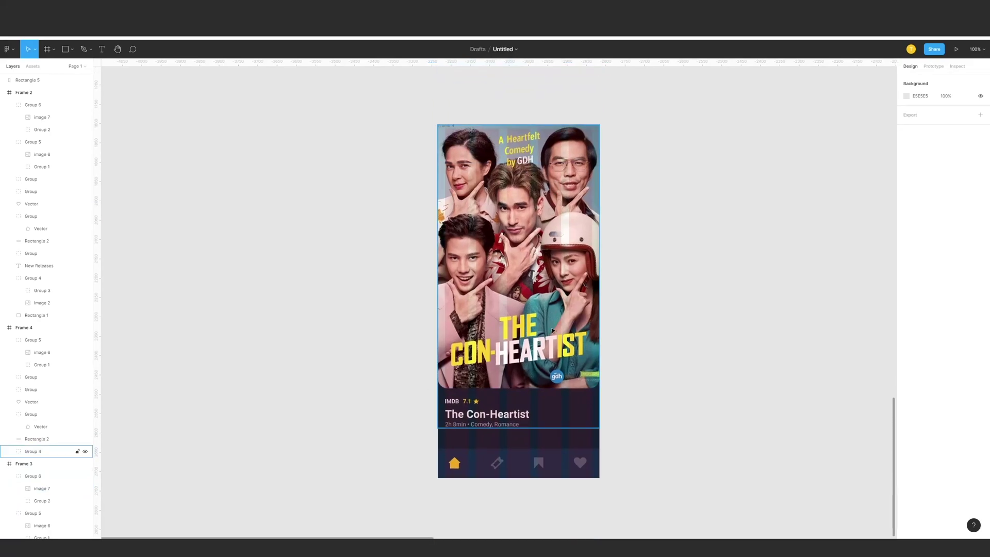
{"action": "left_click_drag", "start_coordinate": [415, 448], "coordinate": [614, 473]}
{"action": "key", "text": "Delete"}
{"action": "key", "text": "ctrl+z"}
{"action": "key", "text": "ctrl+shift+z"}
- Copy the red play button from the empty canvas and paste it into Frame 4 beside the Con-Heartist title
{"action": "left_click_drag", "start_coordinate": [640, 246], "coordinate": [603, 418]}
{"action": "left_click_drag", "start_coordinate": [648, 221], "coordinate": [475, 401]}
{"action": "scroll", "coordinate": [494, 389], "scroll_direction": "down", "scroll_amount": 5}
{"action": "scroll", "coordinate": [521, 361], "scroll_direction": "up", "scroll_amount": 5}
{"action": "scroll", "coordinate": [521, 361], "scroll_direction": "right", "scroll_amount": 3}
{"action": "left_click", "coordinate": [665, 203]}
{"action": "left_click_drag", "start_coordinate": [592, 368], "coordinate": [644, 249]}
{"action": "left_click_drag", "start_coordinate": [556, 402], "coordinate": [630, 259]}
{"action": "key", "text": "plus"}
{"action": "key", "text": "plus"}
{"action": "scroll", "coordinate": [633, 261], "scroll_direction": "down", "scroll_amount": 3}
{"action": "key", "text": "ctrl+v"}
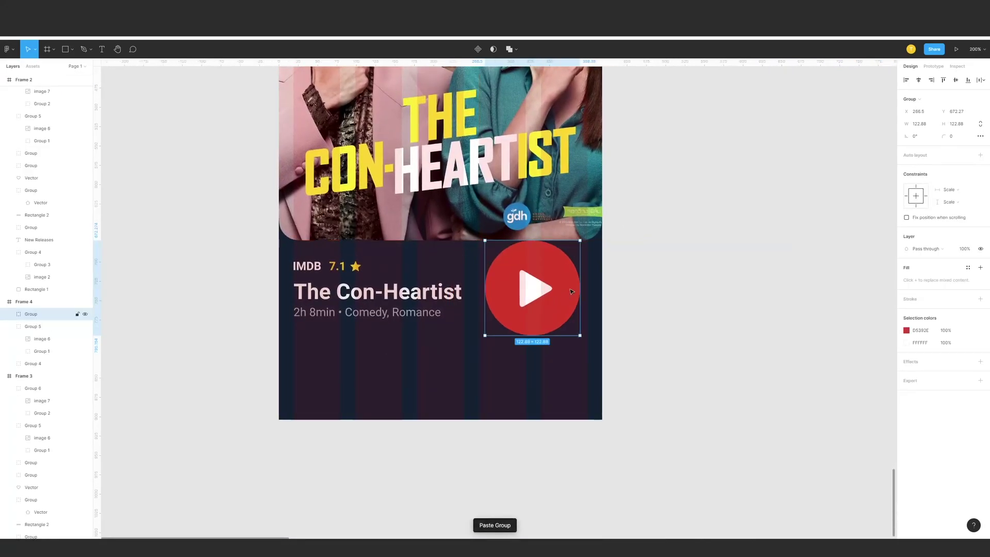
- Shrink the play button to 46.17 × 46.17 and place it in Frame 3 to the right of the Con-Heartist title
{"action": "left_click_drag", "start_coordinate": [580, 240], "coordinate": [546, 400]}
{"action": "key", "text": "minus"}
{"action": "left_click_drag", "start_coordinate": [545, 434], "coordinate": [545, 264]}
{"action": "left_click_drag", "start_coordinate": [534, 326], "coordinate": [511, 496]}
{"action": "left_click_drag", "start_coordinate": [521, 440], "coordinate": [538, 285]}
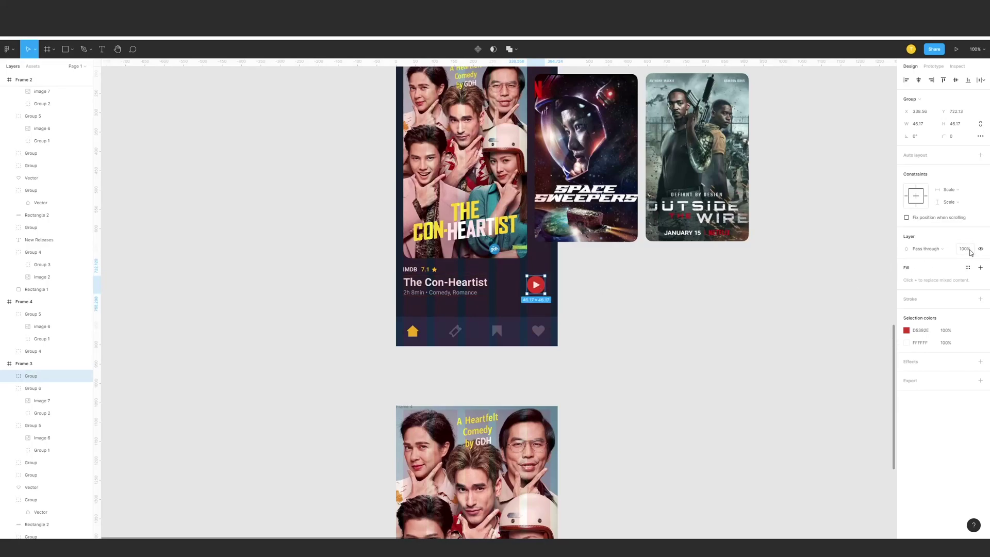
- Set the opacity of Frame 3's play button to 0%
{"action": "type", "text": "0"}
{"action": "key", "text": "Return"}
{"action": "left_click", "coordinate": [739, 329]}
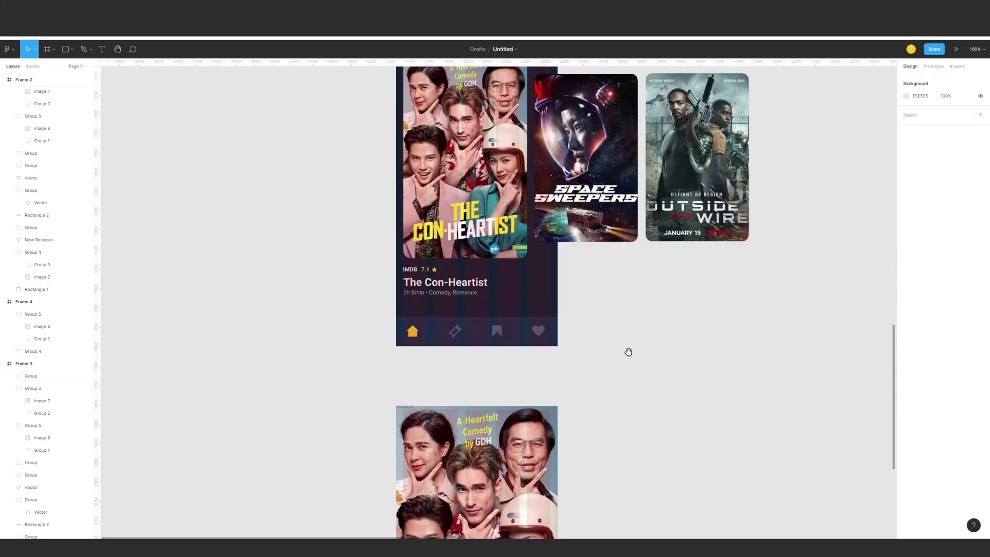
{"action": "left_click_drag", "start_coordinate": [630, 351], "coordinate": [654, 95]}
{"action": "left_click_drag", "start_coordinate": [627, 316], "coordinate": [617, 225]}
{"action": "left_click_drag", "start_coordinate": [544, 346], "coordinate": [542, 527]}
{"action": "scroll", "coordinate": [543, 526], "scroll_direction": "up", "scroll_amount": 3}
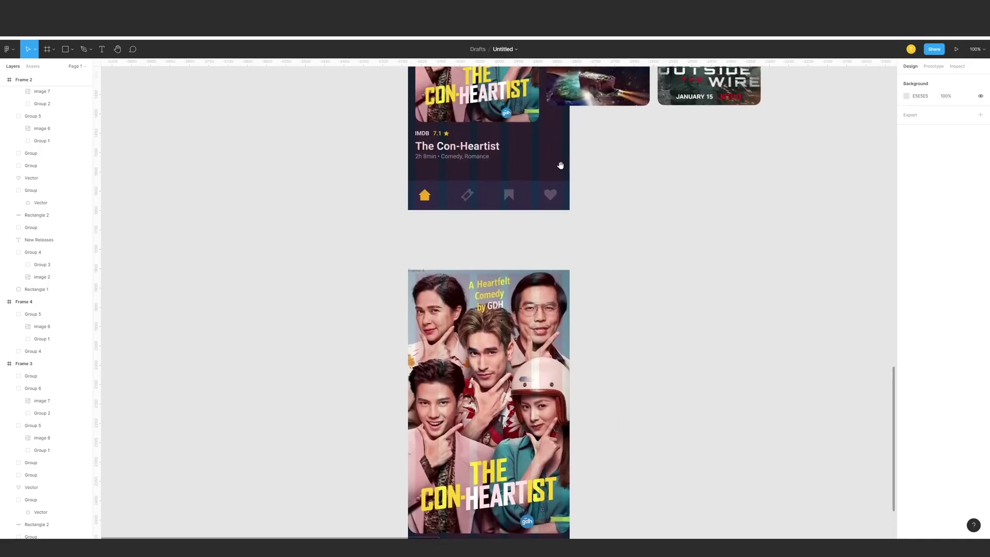
- Copy the hidden play button from Frame 3 into Frame 4 and place it over the poster's lower-right corner
{"action": "left_click", "coordinate": [545, 176]}
{"action": "left_click", "coordinate": [423, 300]}
{"action": "left_click_drag", "start_coordinate": [608, 403], "coordinate": [610, 210]}
{"action": "key", "text": "ctrl+v"}
{"action": "left_click_drag", "start_coordinate": [552, 399], "coordinate": [556, 340]}
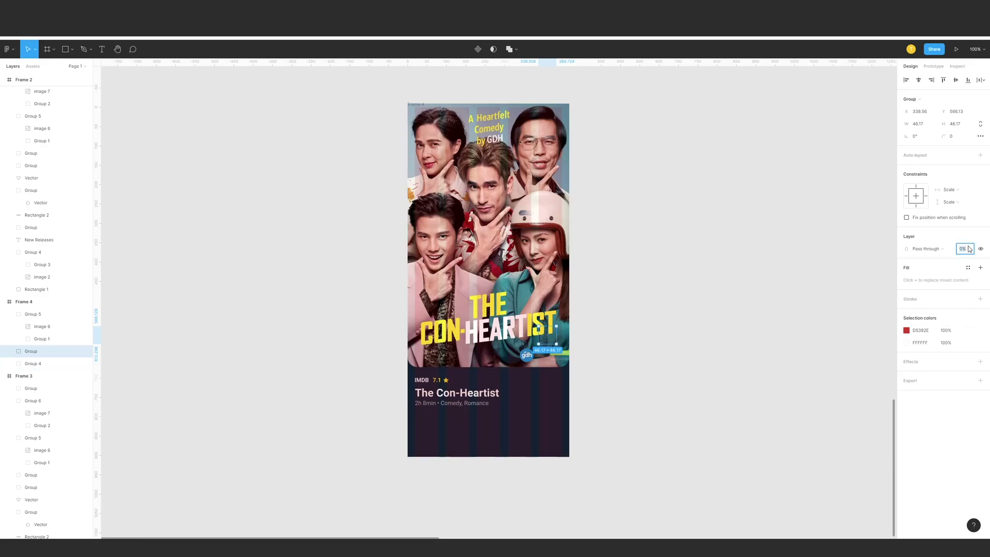
- Make Frame 4's play button fully visible and enlarge it at the poster's lower-right corner
{"action": "type", "text": "0"}
{"action": "key", "text": "Return"}
{"action": "left_click_drag", "start_coordinate": [556, 326], "coordinate": [639, 327]}
{"action": "left_click_drag", "start_coordinate": [698, 252], "coordinate": [694, 462]}
{"action": "left_click", "coordinate": [577, 184], "text": "shift"}
{"action": "left_click_drag", "start_coordinate": [614, 194], "coordinate": [611, 86]}
{"action": "left_click", "coordinate": [936, 342]}
{"action": "left_click", "coordinate": [807, 418]}
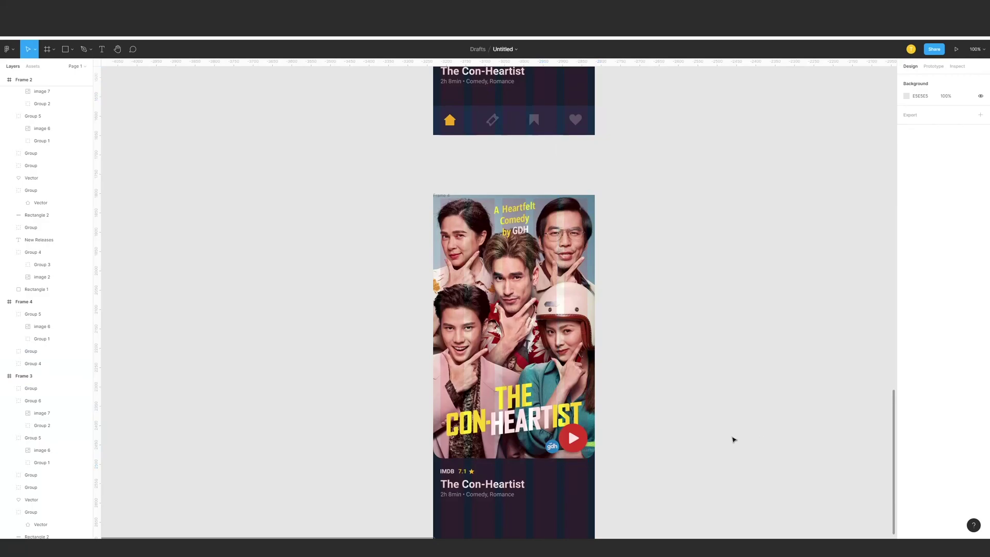
{"action": "scroll", "coordinate": [732, 418], "scroll_direction": "left", "scroll_amount": 2}
{"action": "scroll", "coordinate": [732, 417], "scroll_direction": "down", "scroll_amount": 1}
{"action": "scroll", "coordinate": [721, 363], "scroll_direction": "down", "scroll_amount": 1}
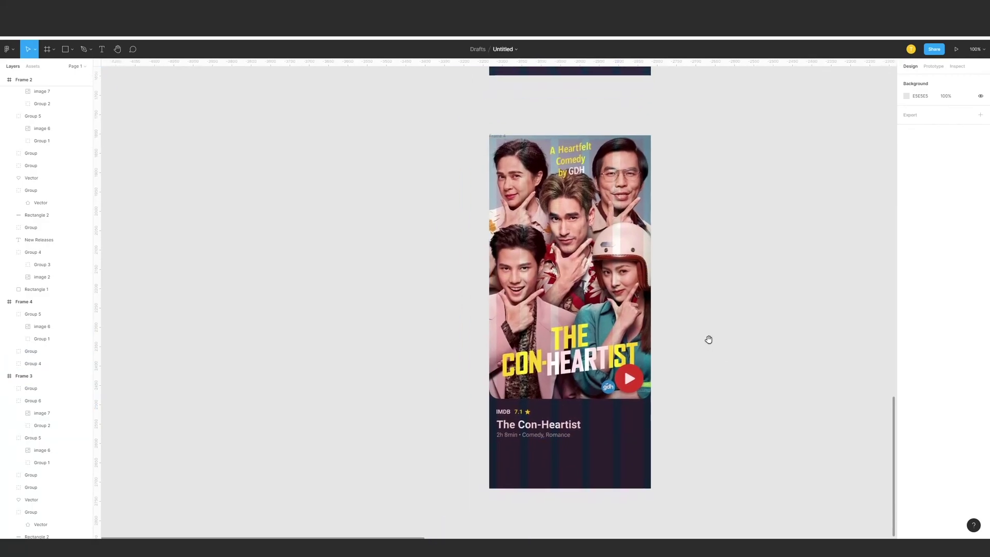
{"action": "left_click", "coordinate": [585, 432]}
{"action": "scroll", "coordinate": [694, 305], "scroll_direction": "up", "scroll_amount": 5}
{"action": "scroll", "coordinate": [694, 305], "scroll_direction": "right", "scroll_amount": 1}
{"action": "left_click_drag", "start_coordinate": [665, 373], "coordinate": [681, 398]}
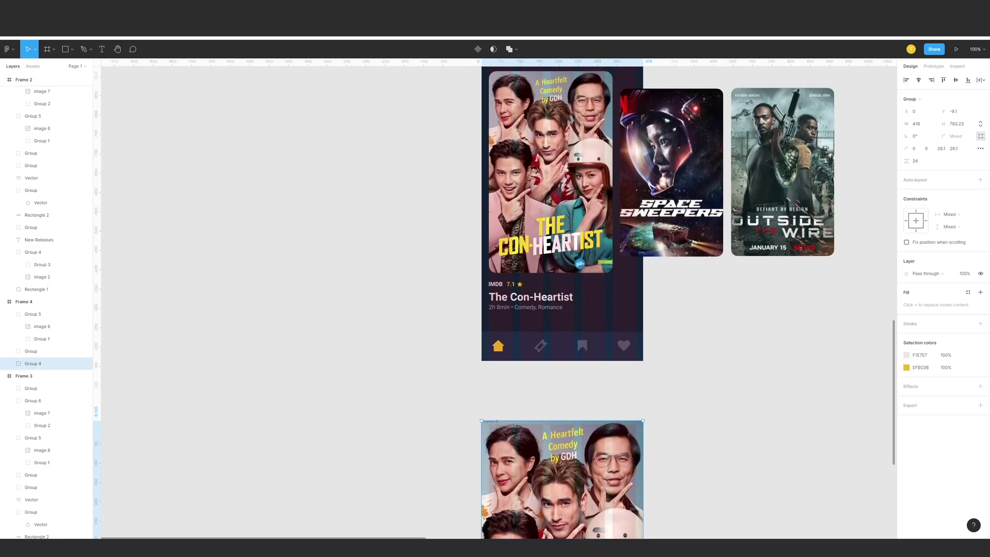
{"action": "key", "text": "Escape"}
{"action": "left_click_drag", "start_coordinate": [736, 277], "coordinate": [708, 89]}
{"action": "left_click_drag", "start_coordinate": [536, 352], "coordinate": [511, 277]}
- Duplicate Frame 4's runtime and genre line below itself and replace the copy's text with the movie synopsis starting "Ina, whose ex-boyfriend runs off"
{"action": "left_click", "coordinate": [560, 409]}
{"action": "double_click", "coordinate": [559, 408]}
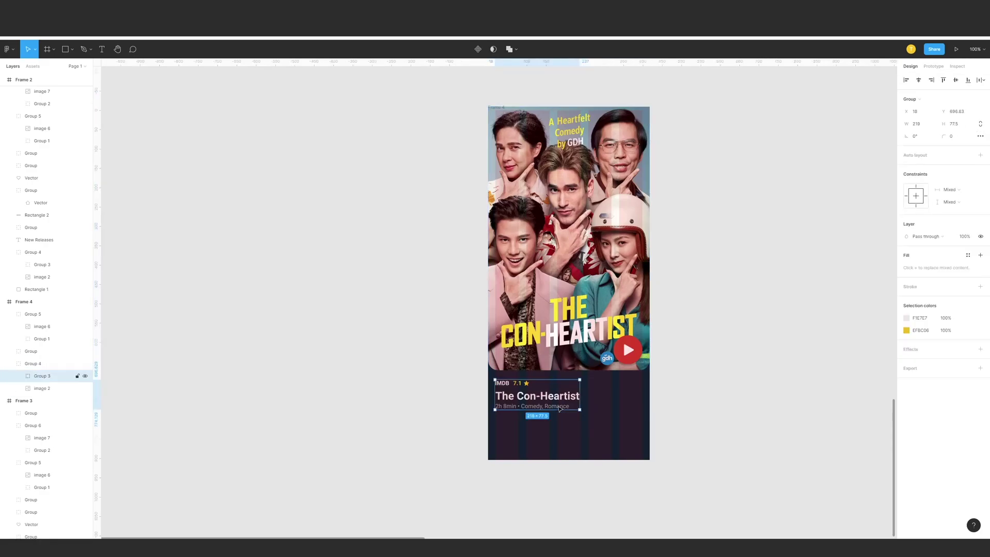
{"action": "left_click", "coordinate": [560, 408]}
{"action": "left_click_drag", "start_coordinate": [560, 408], "coordinate": [566, 436]}
{"action": "double_click", "coordinate": [557, 433]}
{"action": "key", "text": "ctrl+a"}
{"action": "key", "text": "ctrl+v"}
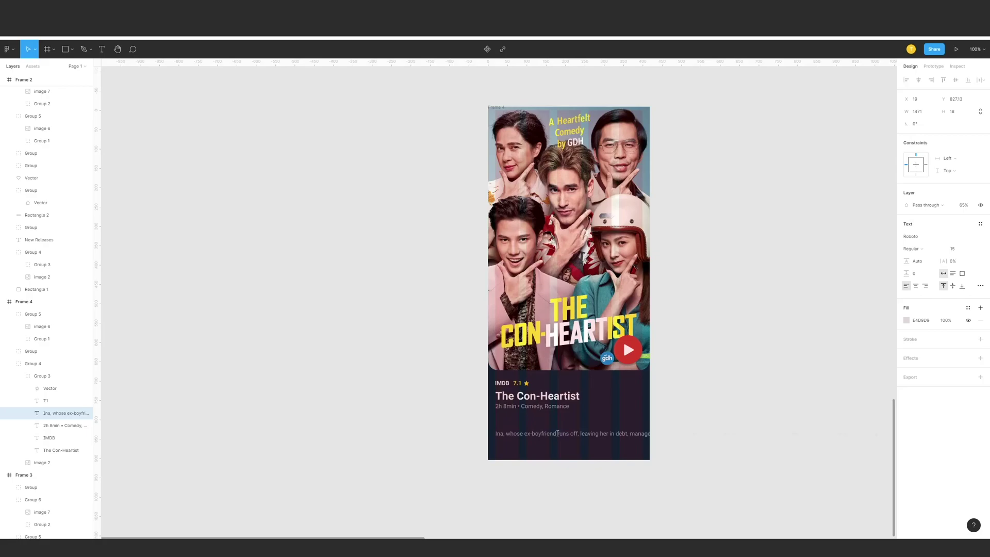
- Narrow the synopsis text box to a width of 380 so it wraps inside Frame 4
{"action": "left_click", "coordinate": [685, 438]}
{"action": "left_click_drag", "start_coordinate": [751, 439], "coordinate": [526, 433]}
{"action": "left_click_drag", "start_coordinate": [836, 428], "coordinate": [348, 431]}
{"action": "left_click_drag", "start_coordinate": [245, 427], "coordinate": [413, 421]}
- Move the synopsis out of its group, nudge it up under the genre line, and set its opacity to 100%
{"action": "key", "text": "ctrl+x"}
{"action": "key", "text": "ctrl+v"}
{"action": "key", "text": "Up"}
{"action": "key", "text": "Up"}
{"action": "key", "text": "Up"}
{"action": "key", "text": "Up"}
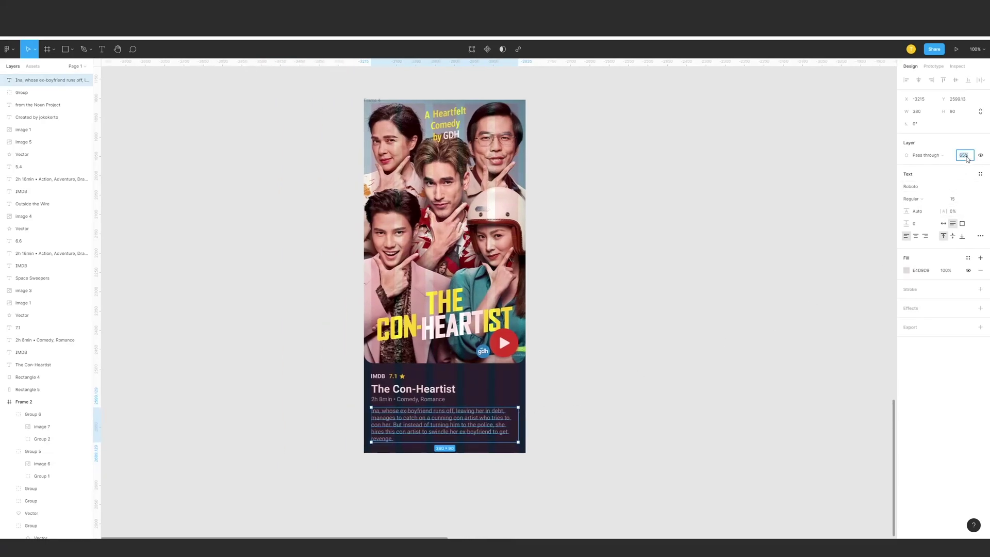
{"action": "left_click", "coordinate": [650, 323]}
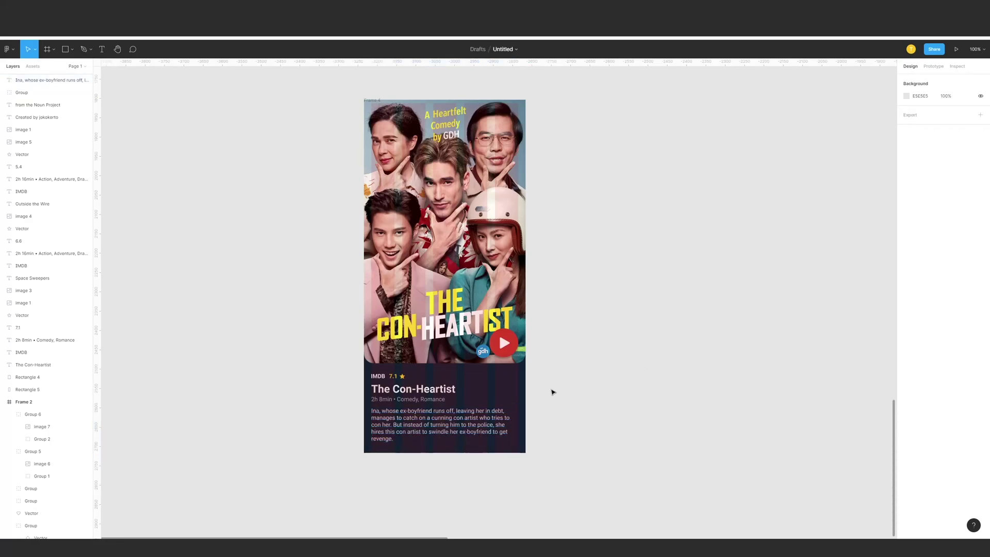
{"action": "left_click", "coordinate": [463, 422]}
{"action": "scroll", "coordinate": [521, 438], "scroll_direction": "left", "scroll_amount": 2}
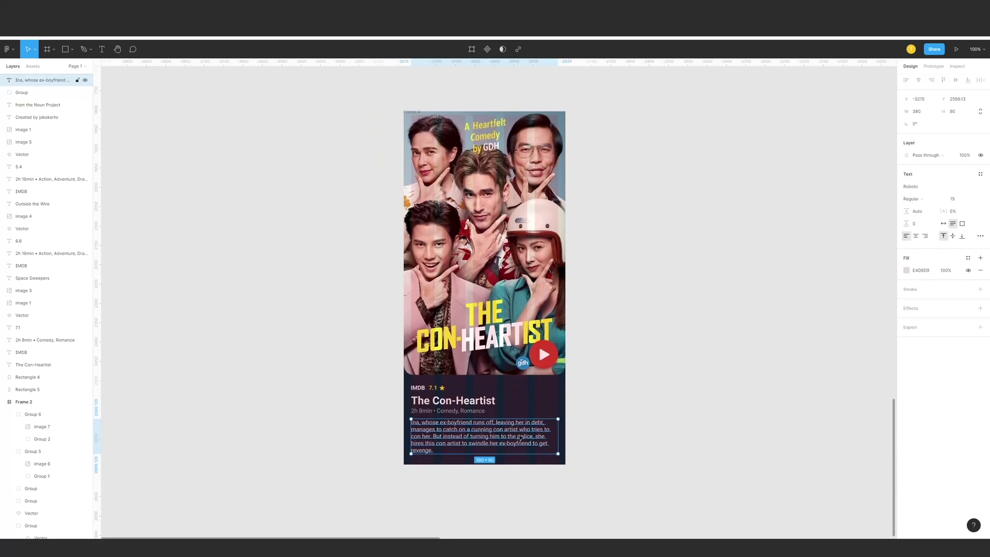
{"action": "scroll", "coordinate": [522, 325], "scroll_direction": "up", "scroll_amount": 10}
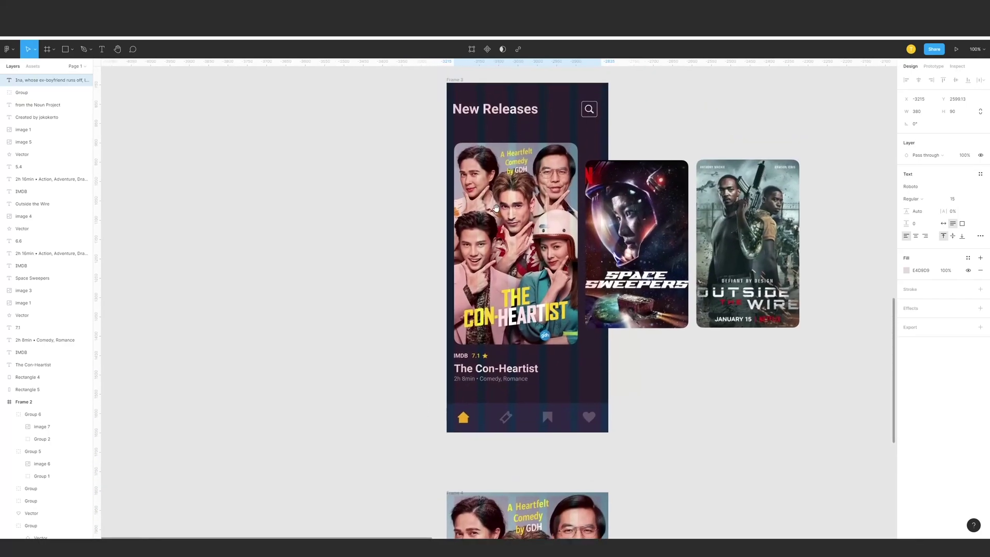
{"action": "left_click", "coordinate": [462, 170]}
{"action": "key", "text": "ctrl+v"}
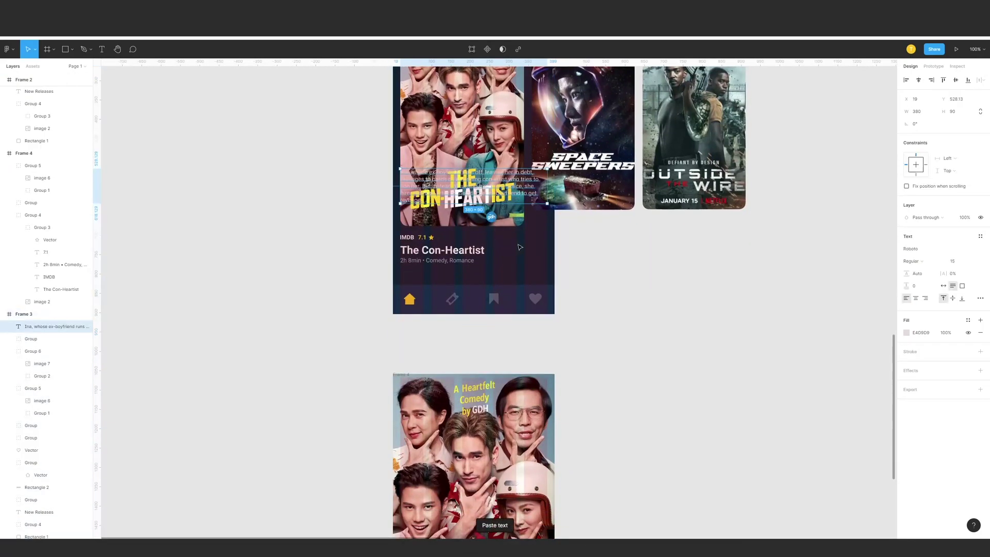
{"action": "scroll", "coordinate": [502, 242], "scroll_direction": "up", "scroll_amount": 5}
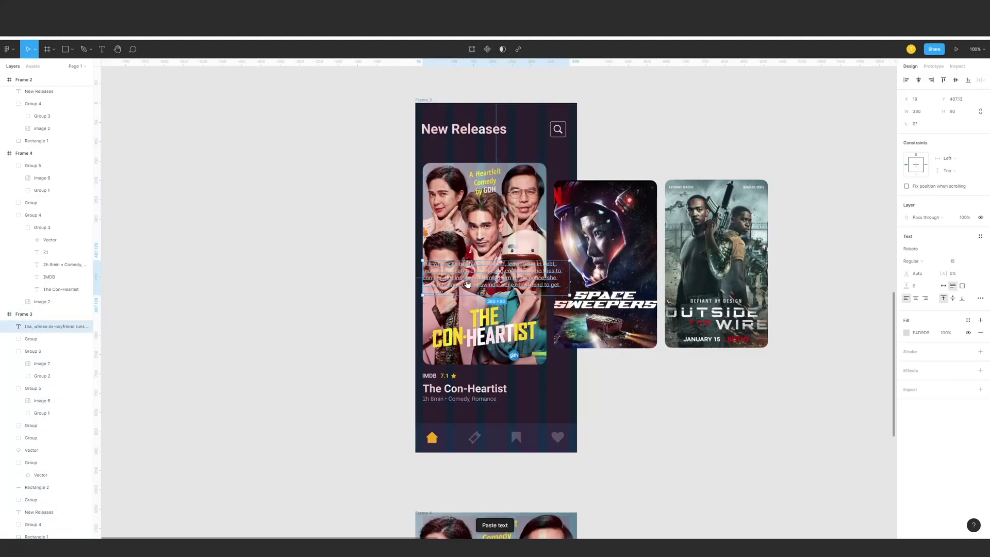
- Cut the synopsis, paste it inside Frame 4, and position it below the runtime and genre line at Y 790.13
{"action": "scroll", "coordinate": [529, 359], "scroll_direction": "down", "scroll_amount": 7}
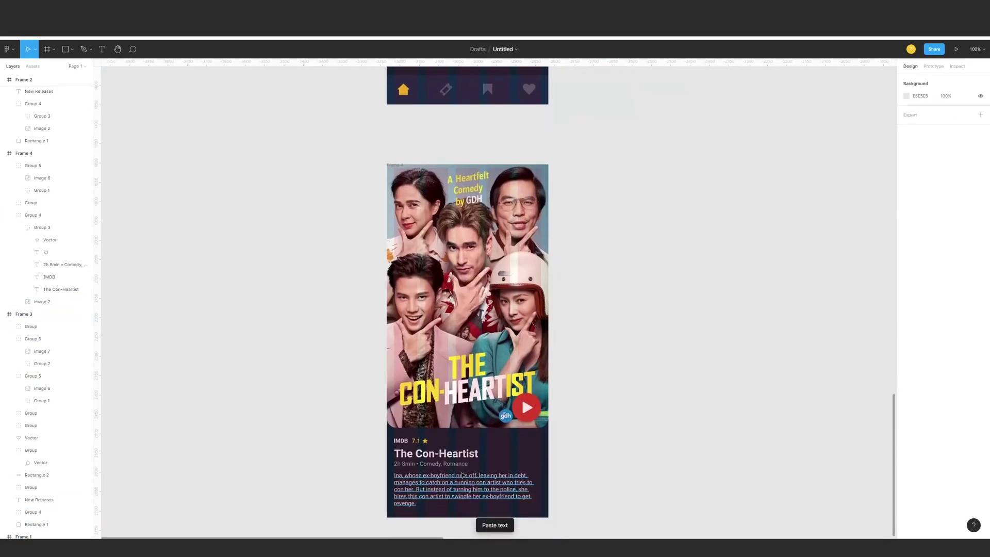
{"action": "left_click", "coordinate": [461, 481]}
{"action": "key", "text": "ctrl+x"}
{"action": "key", "text": "ctrl+v"}
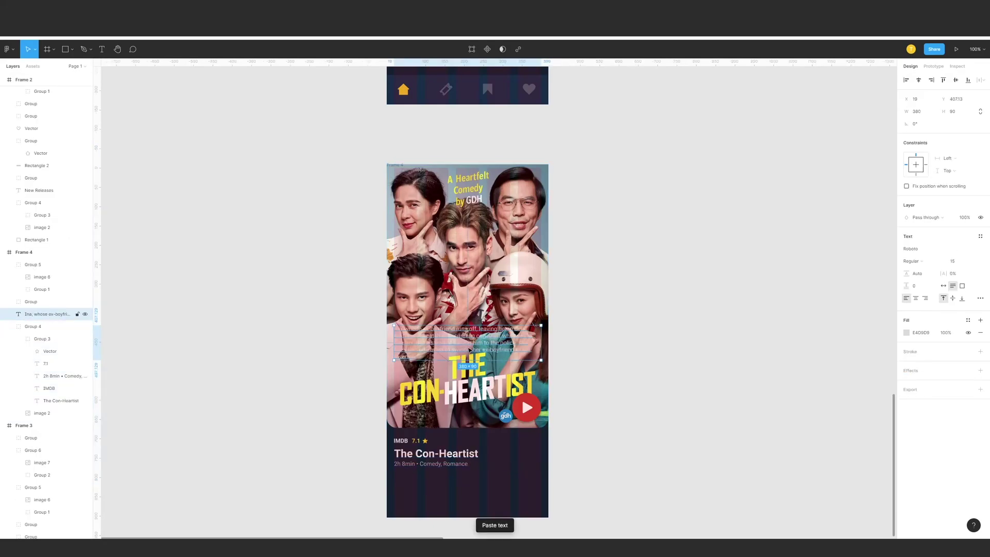
{"action": "left_click_drag", "start_coordinate": [461, 443], "coordinate": [463, 482]}
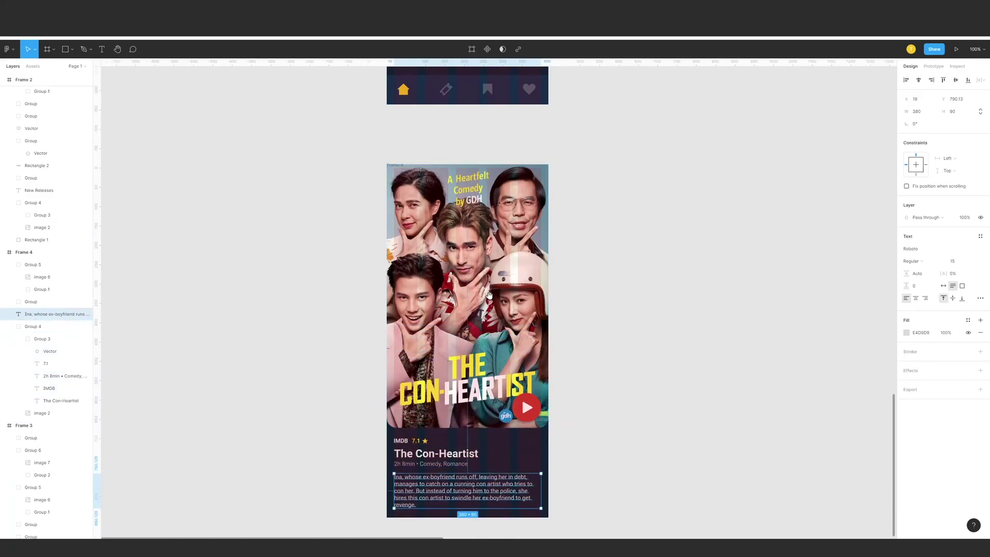
- Paste a copy of the synopsis into Frame 3 at the same position and set its opacity to 0%
{"action": "scroll", "coordinate": [497, 309], "scroll_direction": "up", "scroll_amount": 10}
{"action": "left_click", "coordinate": [503, 196]}
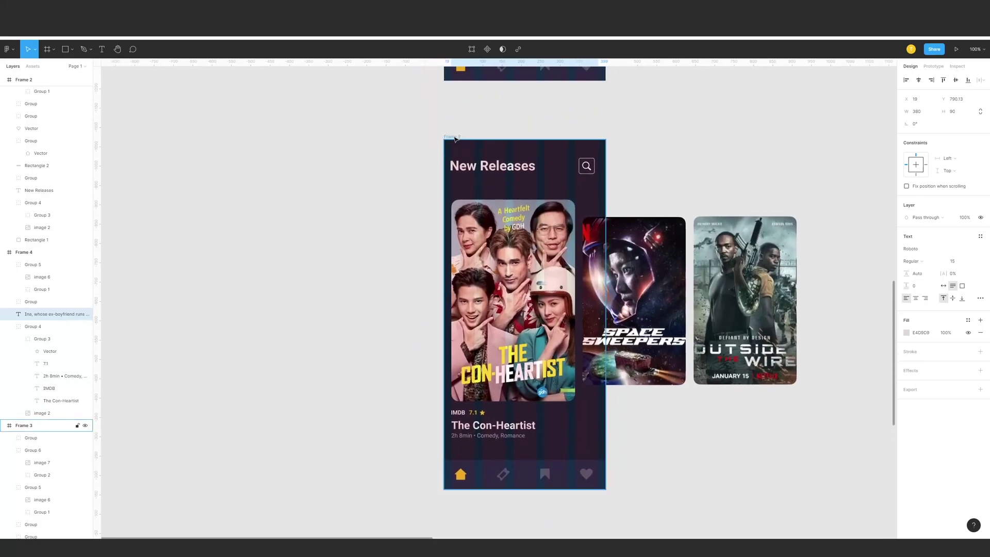
{"action": "key", "text": "ctrl+v"}
{"action": "scroll", "coordinate": [511, 385], "scroll_direction": "down", "scroll_amount": 2}
{"action": "left_click_drag", "start_coordinate": [511, 385], "coordinate": [512, 384]}
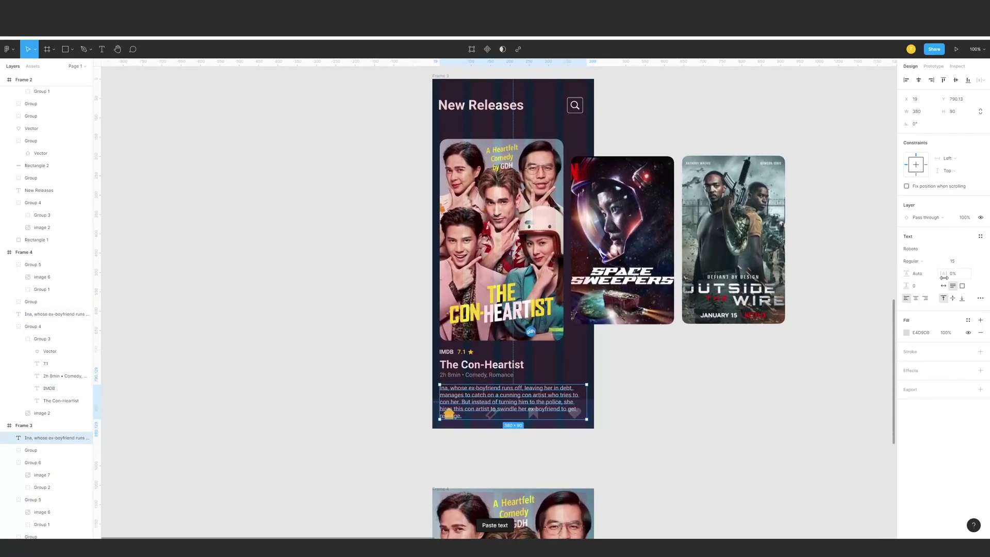
{"action": "left_click", "coordinate": [965, 218]}
{"action": "type", "text": "0"}
{"action": "key", "text": "Return"}
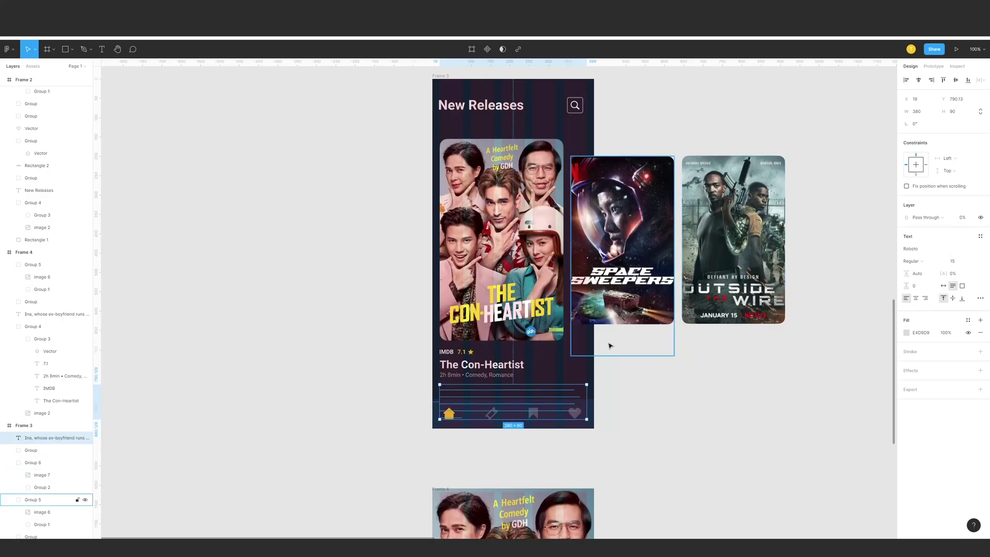
- Move Frame 3's hidden synopsis straight down past the frame's lower edge to Y 927.2
{"action": "left_click_drag", "start_coordinate": [536, 384], "coordinate": [530, 423]}
{"action": "key", "text": "shift+Down"}
{"action": "key", "text": "shift+Down"}
{"action": "key", "text": "shift+Down"}
{"action": "key", "text": "shift+Down"}
{"action": "key", "text": "shift+Down"}
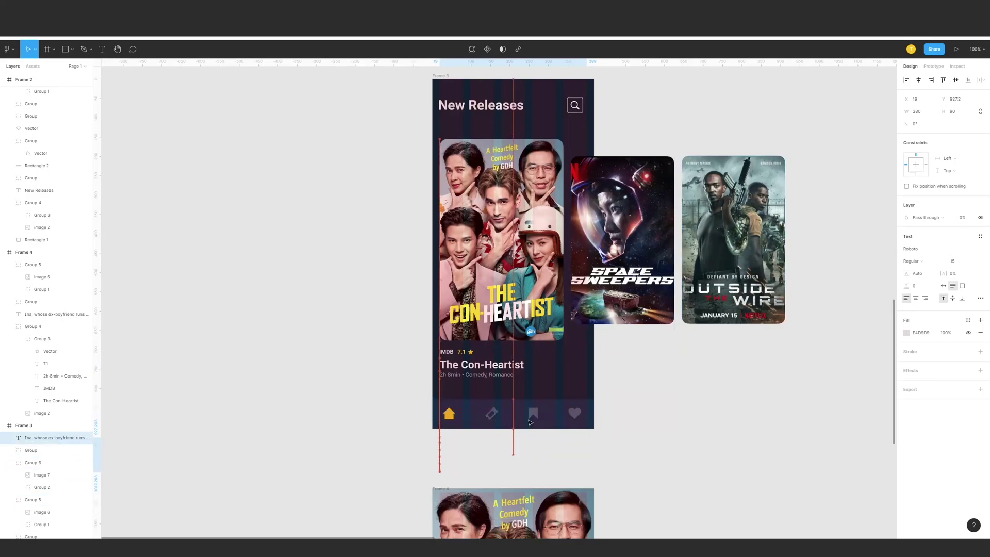
{"action": "left_click", "coordinate": [633, 404]}
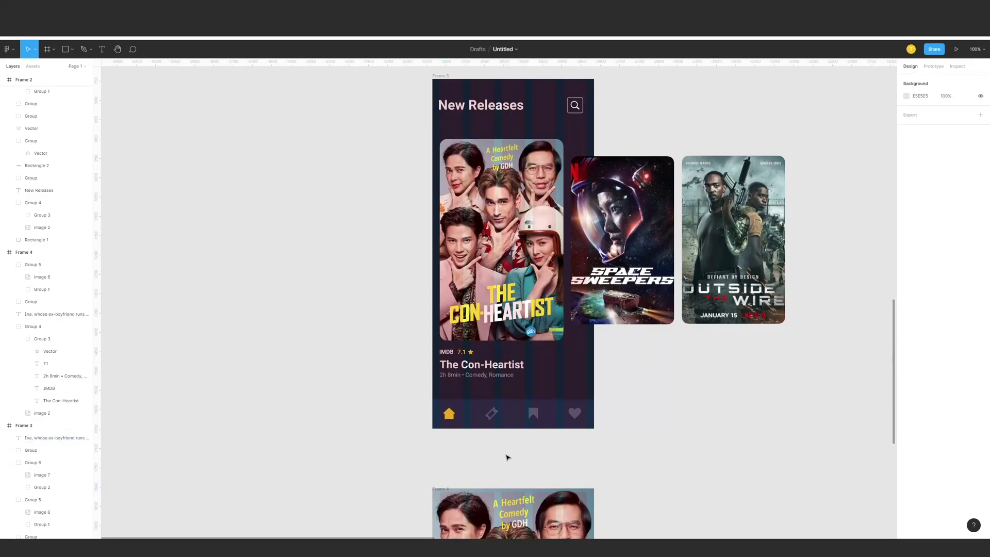
- Examine the prototype interactions of Frame 3 and Frame 4, then look over Frame 4's layout up close
{"action": "key", "text": "minus"}
{"action": "left_click_drag", "start_coordinate": [607, 334], "coordinate": [622, 290]}
{"action": "left_click", "coordinate": [487, 140]}
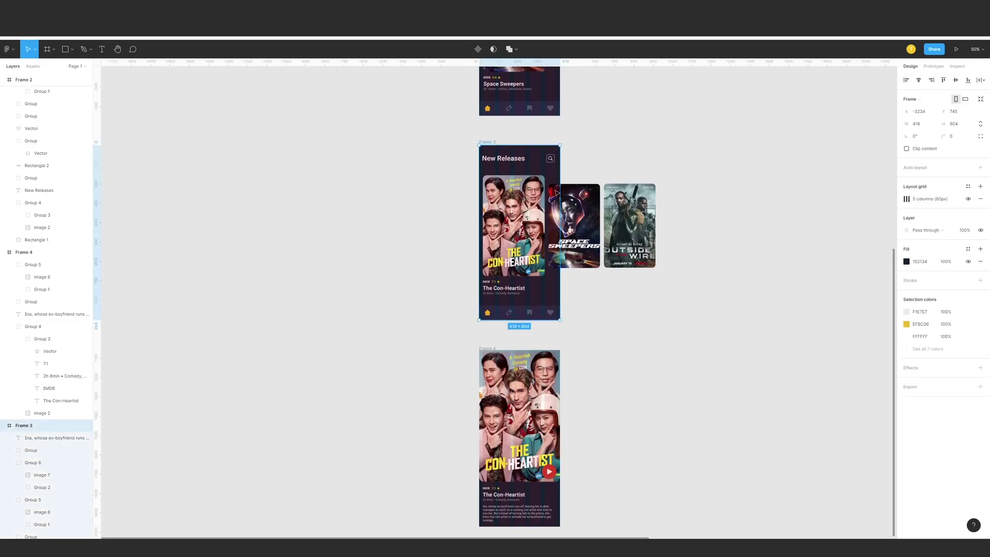
{"action": "left_click", "coordinate": [935, 65]}
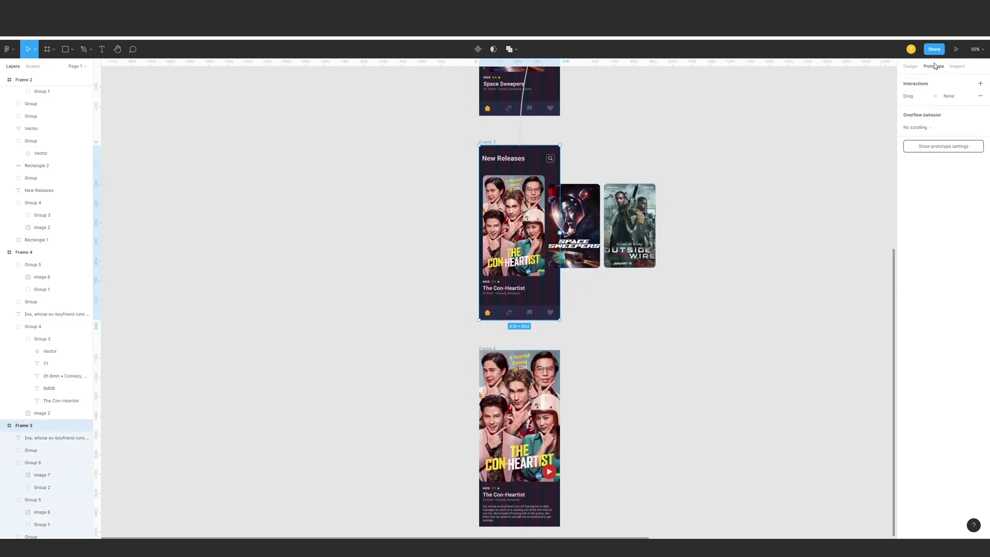
{"action": "left_click", "coordinate": [743, 264]}
{"action": "scroll", "coordinate": [724, 263], "scroll_direction": "left", "scroll_amount": 2}
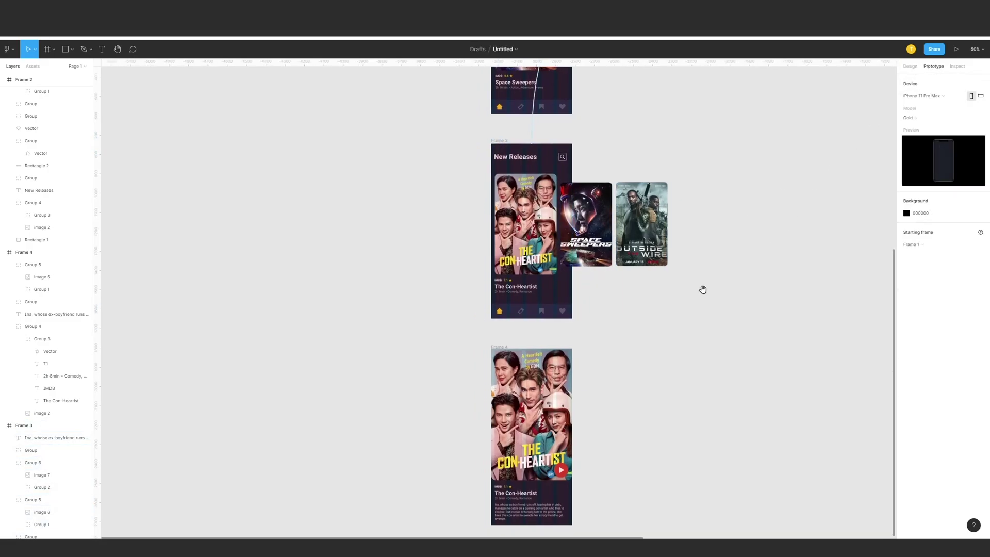
{"action": "left_click_drag", "start_coordinate": [704, 289], "coordinate": [692, 308]}
{"action": "mouse_move", "coordinate": [636, 342]}
{"action": "left_mouse_down"}
{"action": "mouse_move", "coordinate": [636, 325]}
{"action": "mouse_move", "coordinate": [621, 337]}
{"action": "left_mouse_up"}
{"action": "left_click", "coordinate": [475, 156]}
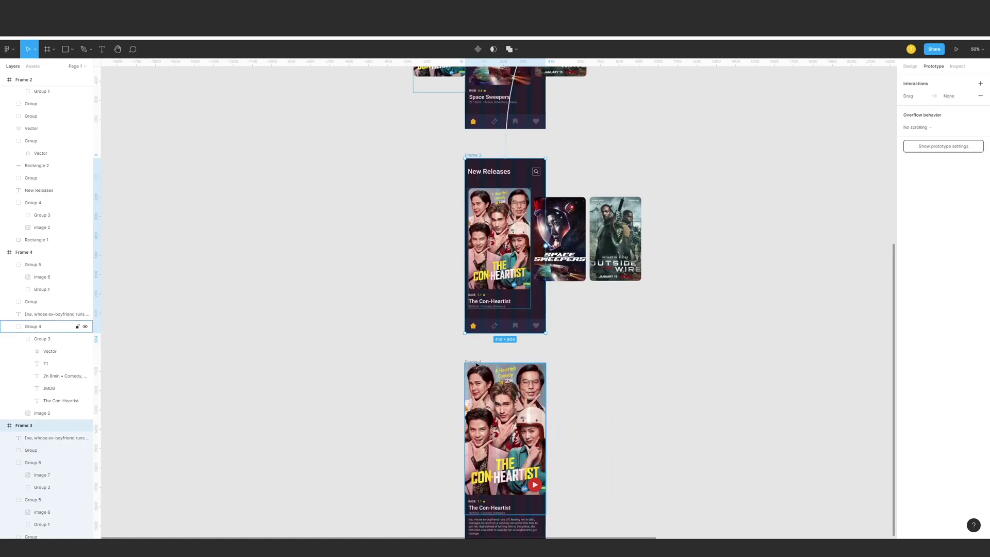
{"action": "left_click", "coordinate": [24, 252]}
{"action": "left_click_drag", "start_coordinate": [567, 359], "coordinate": [580, 281]}
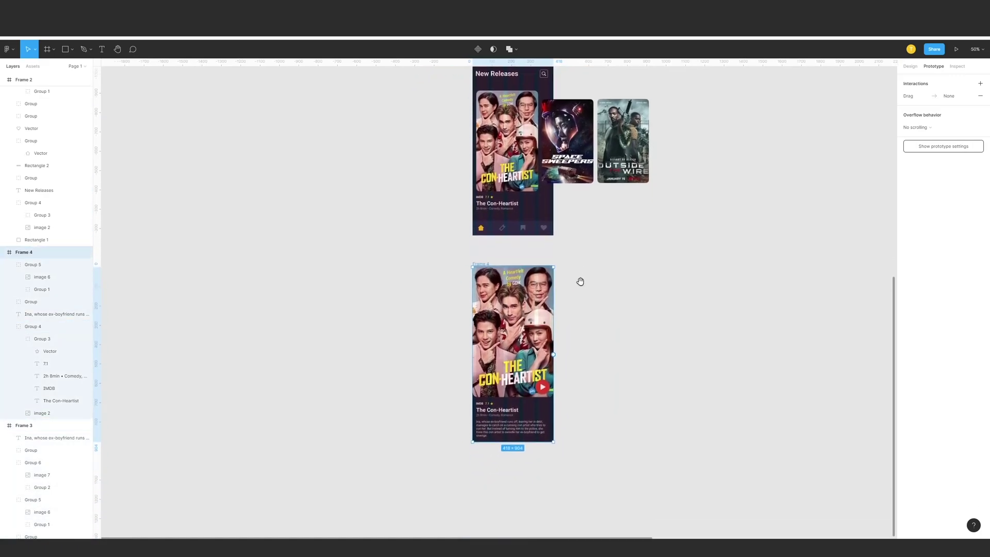
{"action": "key", "text": "shift+0"}
{"action": "left_click_drag", "start_coordinate": [649, 283], "coordinate": [588, 209]}
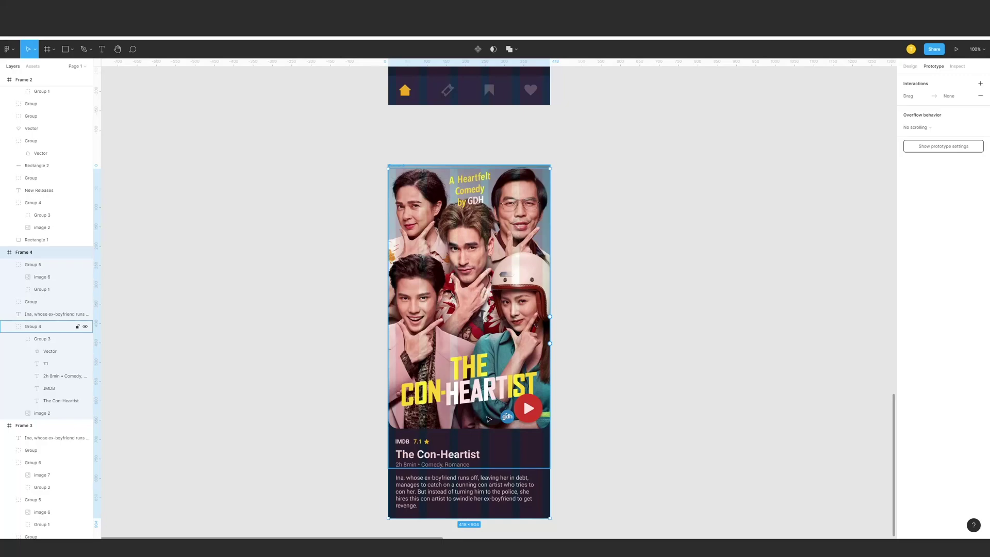
- Copy the search icon and its rounded outline from Frame 3 and paste them into Frame 4
{"action": "scroll", "coordinate": [636, 270], "scroll_direction": "up", "scroll_amount": 10}
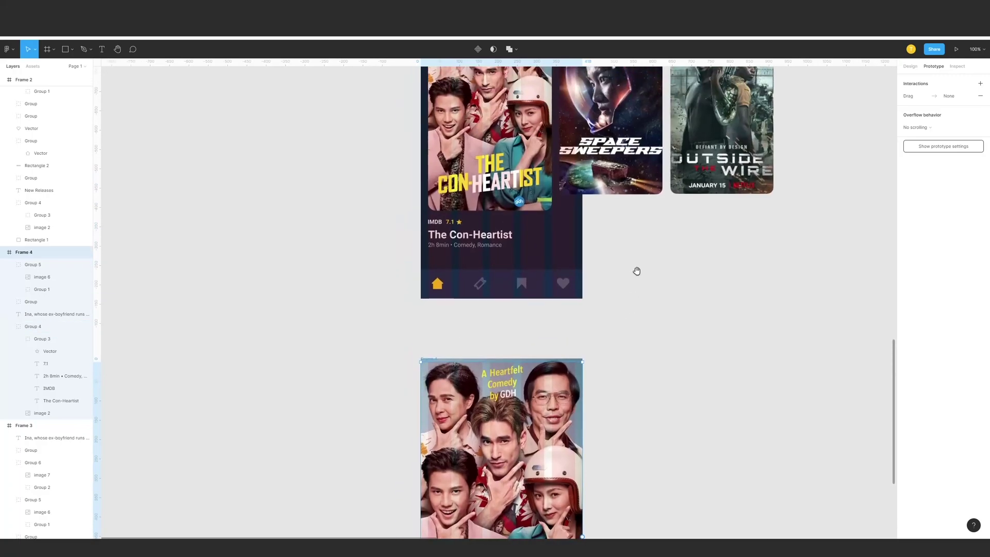
{"action": "left_click", "coordinate": [540, 178]}
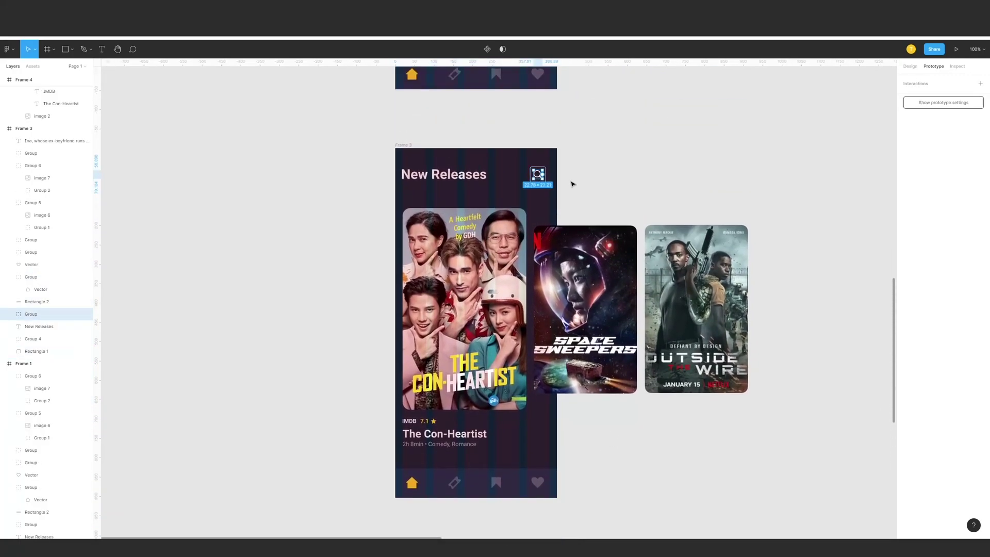
{"action": "scroll", "coordinate": [533, 164], "scroll_direction": "down", "scroll_amount": 8}
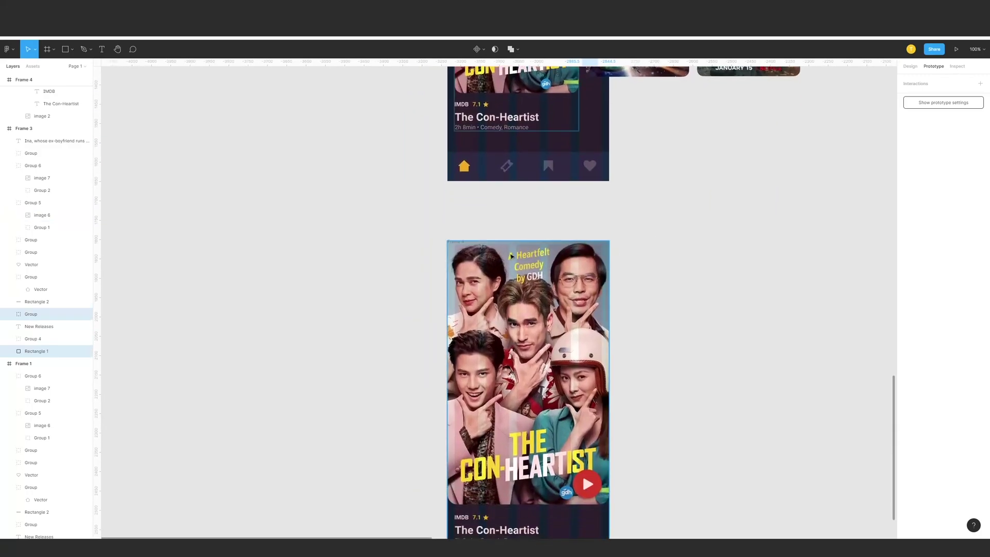
{"action": "left_click", "coordinate": [464, 245]}
{"action": "key", "text": "ctrl+v"}
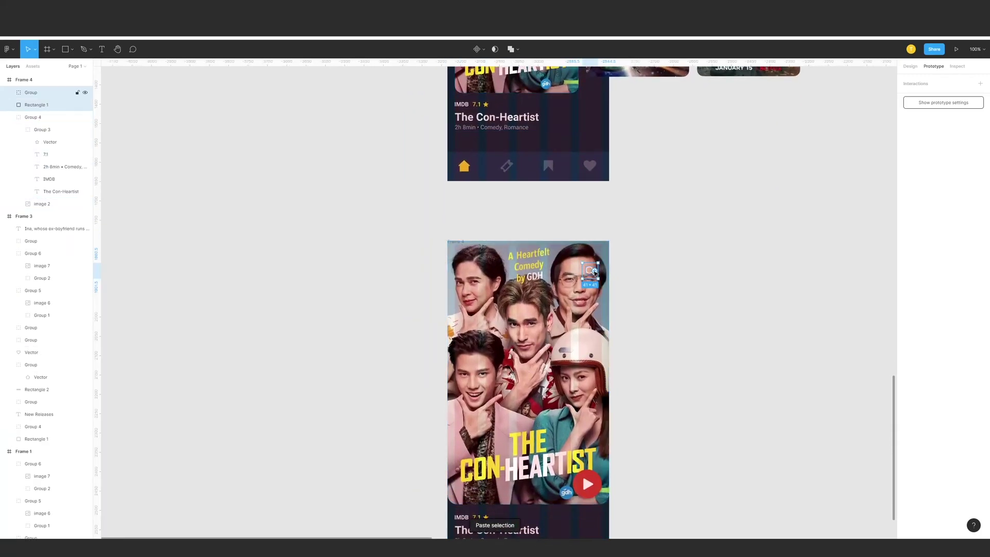
- Change the fill of the back arrow inside Frame 4's small rounded outline to white, FFFFFF
{"action": "left_click", "coordinate": [909, 66]}
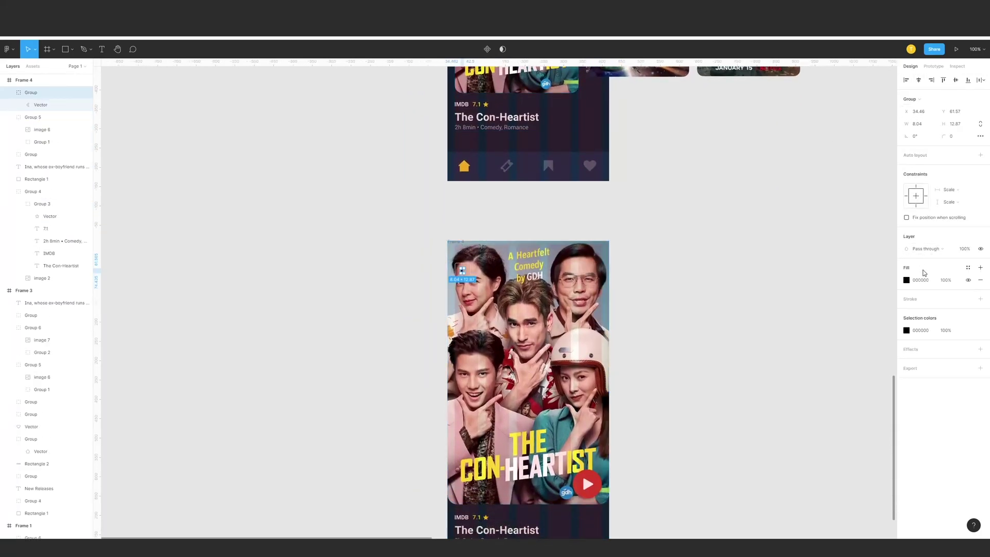
{"action": "left_click", "coordinate": [907, 280]}
{"action": "left_click", "coordinate": [697, 270]}
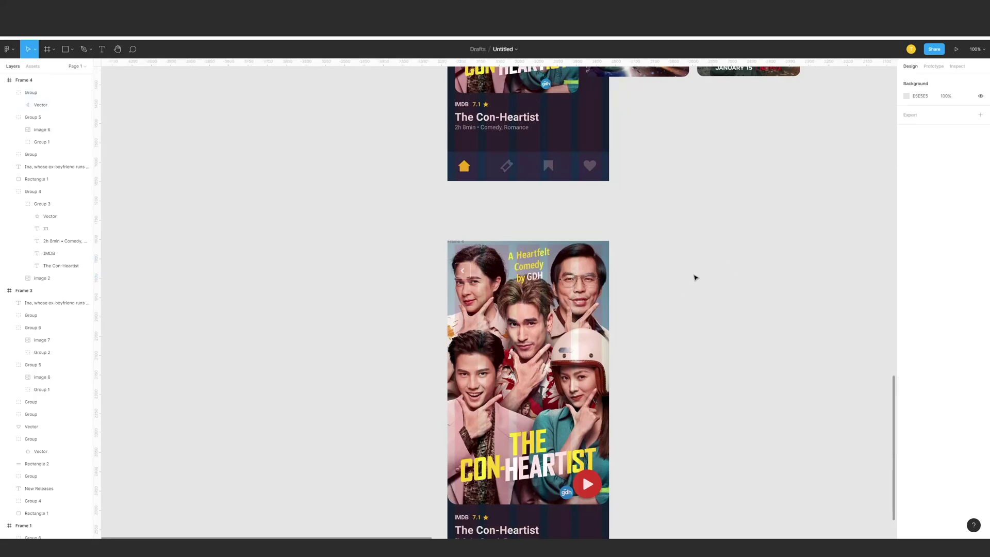
{"action": "scroll", "coordinate": [601, 408], "scroll_direction": "down", "scroll_amount": 2}
{"action": "scroll", "coordinate": [675, 315], "scroll_direction": "up", "scroll_amount": 2}
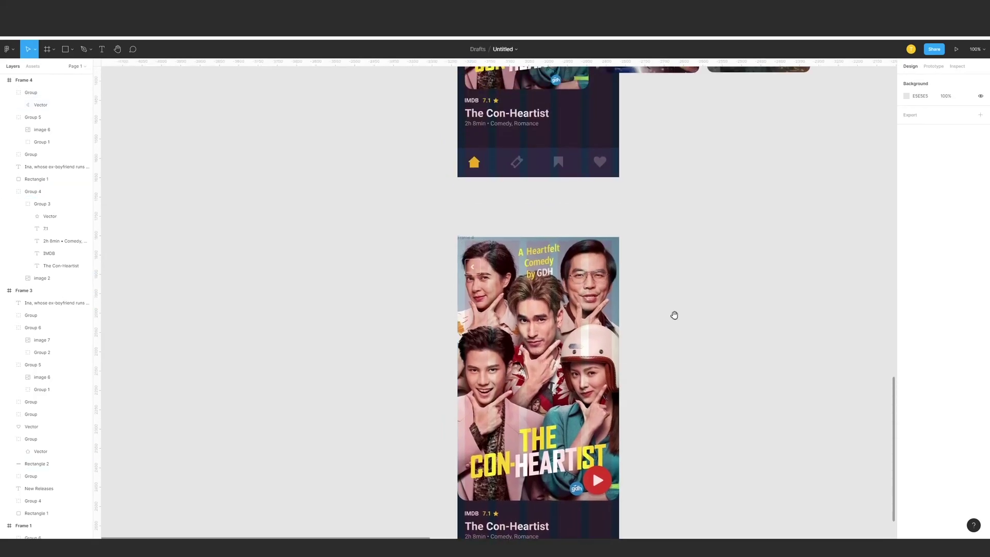
{"action": "key", "text": "ctrl+plus"}
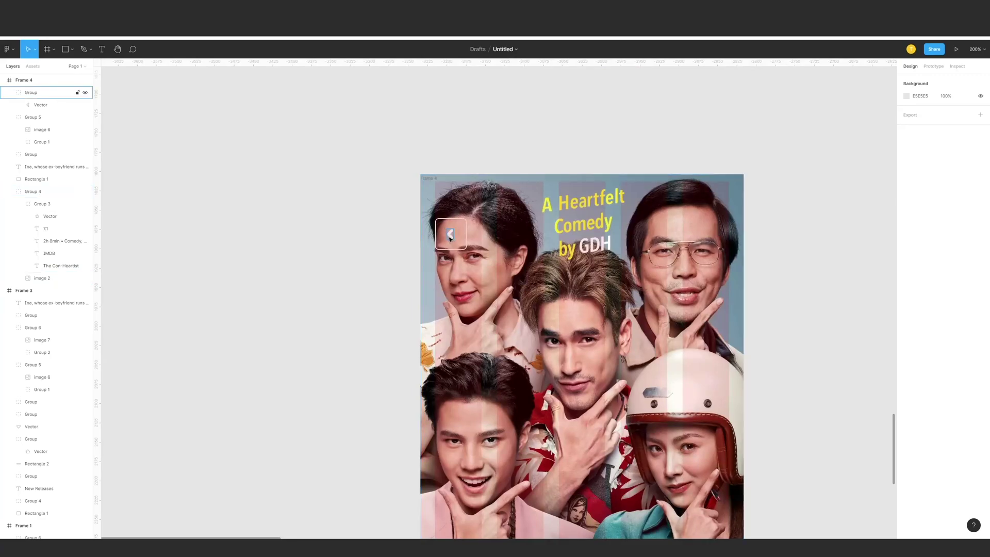
{"action": "left_click", "coordinate": [473, 269]}
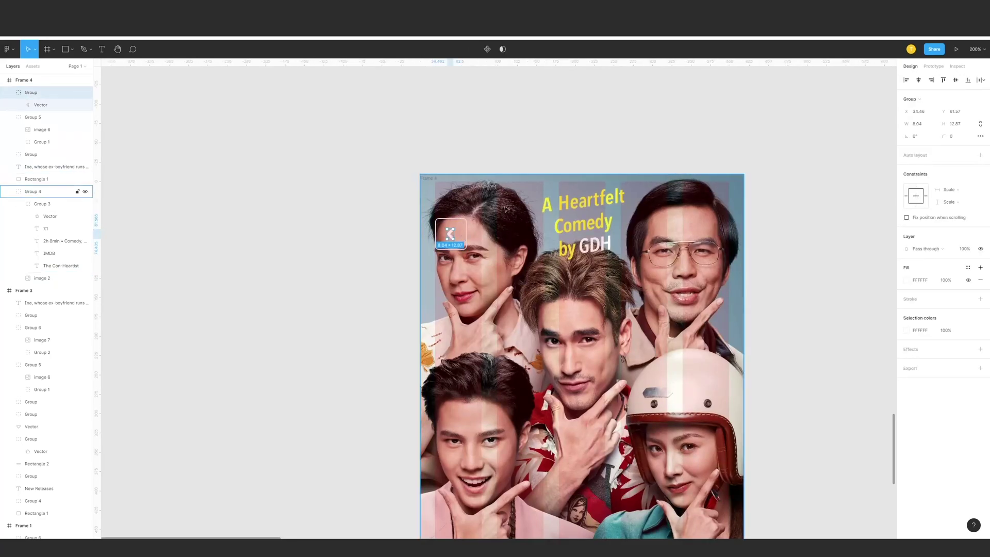
{"action": "scroll", "coordinate": [503, 332], "scroll_direction": "up", "scroll_amount": 3}
{"action": "key", "text": "ctrl+minus"}
{"action": "scroll", "coordinate": [543, 272], "scroll_direction": "up", "scroll_amount": 6}
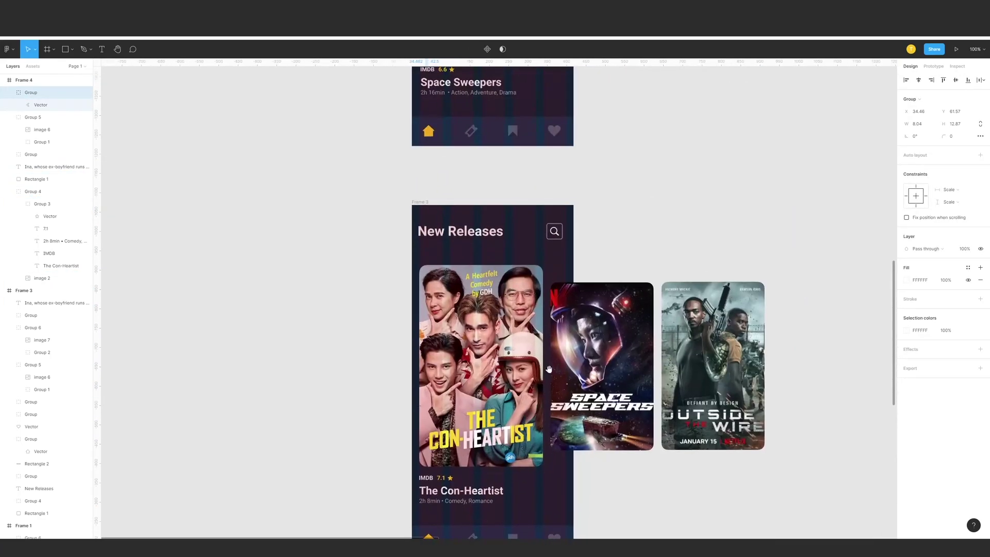
{"action": "left_click", "coordinate": [560, 236]}
{"action": "scroll", "coordinate": [464, 330], "scroll_direction": "down", "scroll_amount": 5}
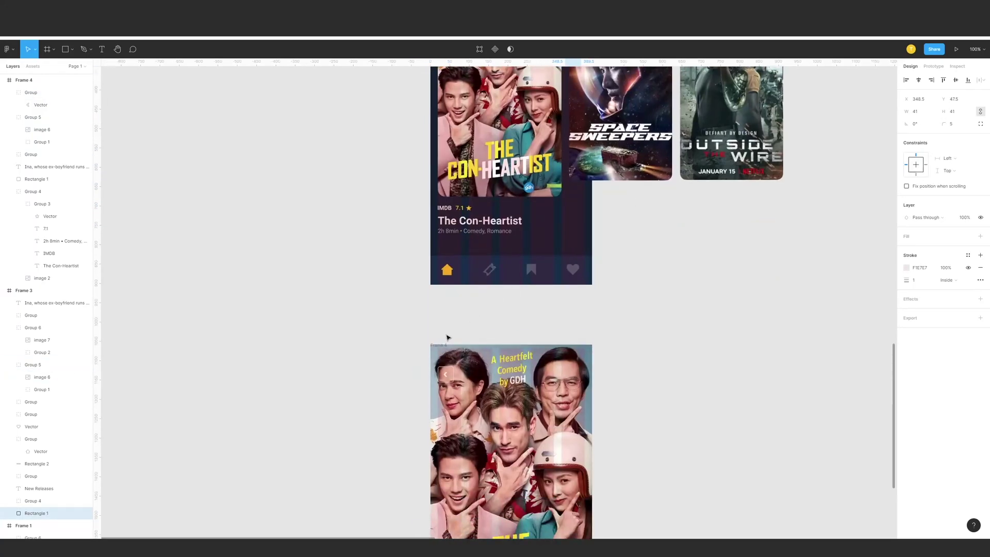
{"action": "left_click", "coordinate": [442, 351]}
{"action": "left_click", "coordinate": [491, 326]}
{"action": "left_click", "coordinate": [443, 347]}
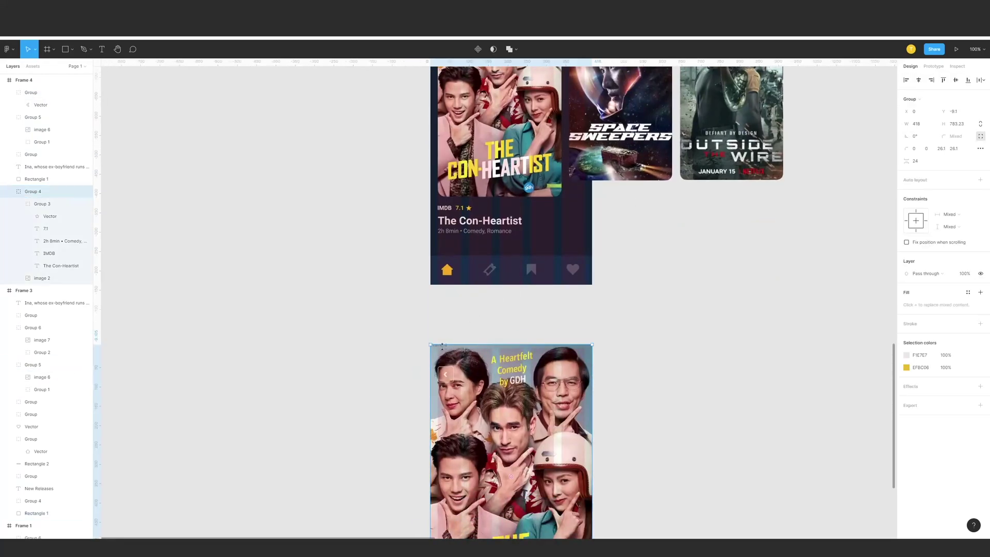
{"action": "key", "text": "ctrl+v"}
{"action": "key", "text": "Delete"}
{"action": "scroll", "coordinate": [625, 325], "scroll_direction": "down", "scroll_amount": 2}
{"action": "key", "text": "ctrl+plus"}
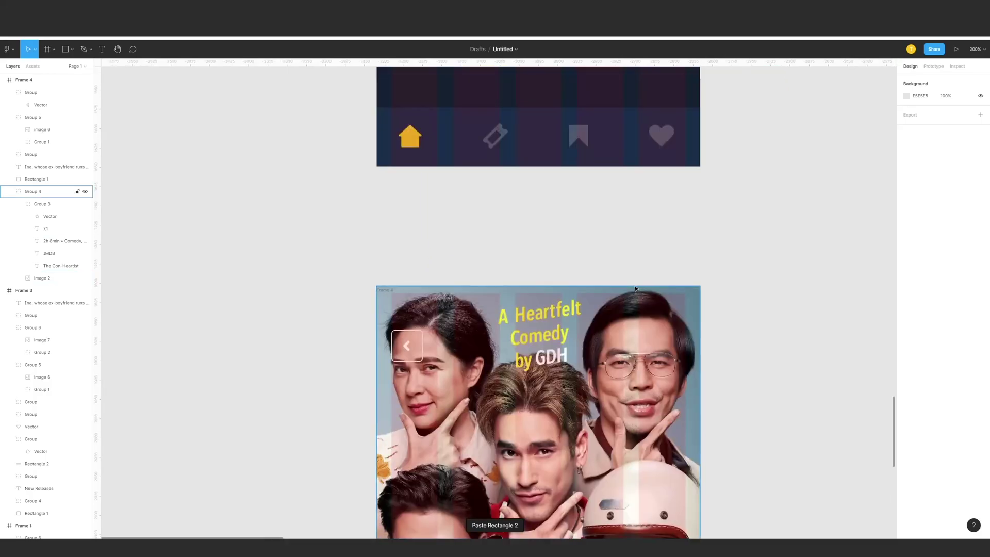
- Add a black fill, 000000, to the rounded square around Frame 4's back arrow
{"action": "left_click", "coordinate": [407, 346]}
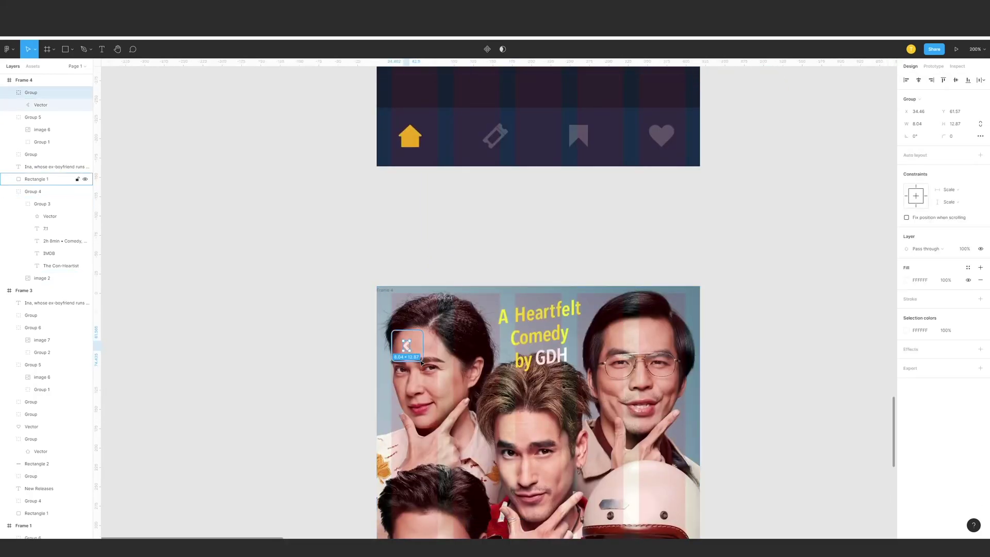
{"action": "left_click", "coordinate": [422, 359], "text": "shift"}
{"action": "left_click", "coordinate": [320, 332]}
{"action": "key", "text": "ctrl+minus"}
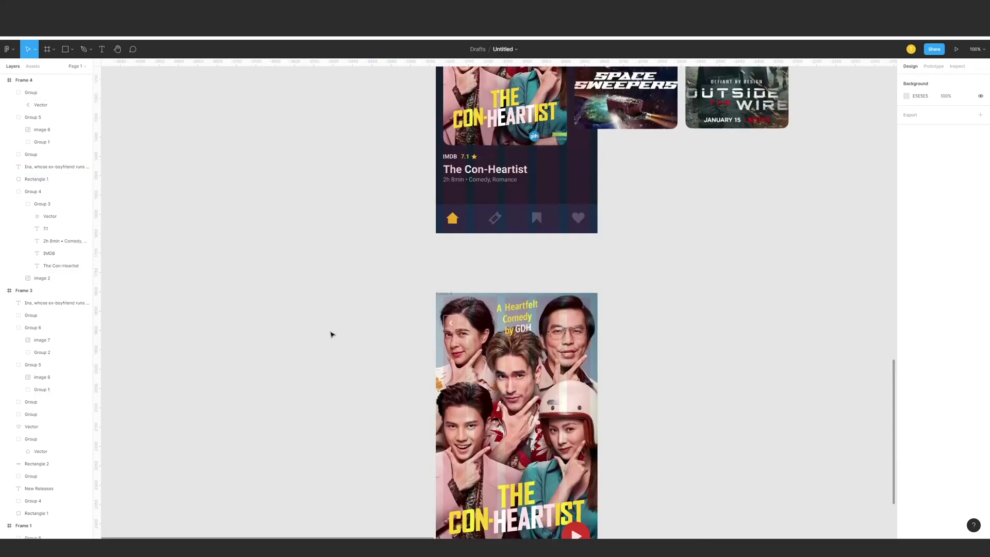
{"action": "scroll", "coordinate": [495, 268], "scroll_direction": "down", "scroll_amount": 2}
{"action": "left_click", "coordinate": [431, 259]}
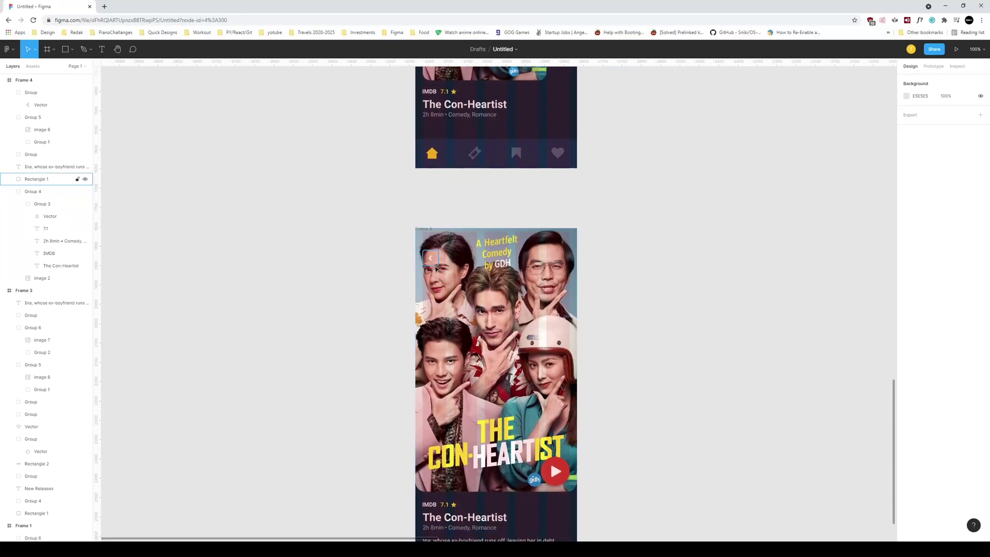
{"action": "left_click", "coordinate": [980, 237]}
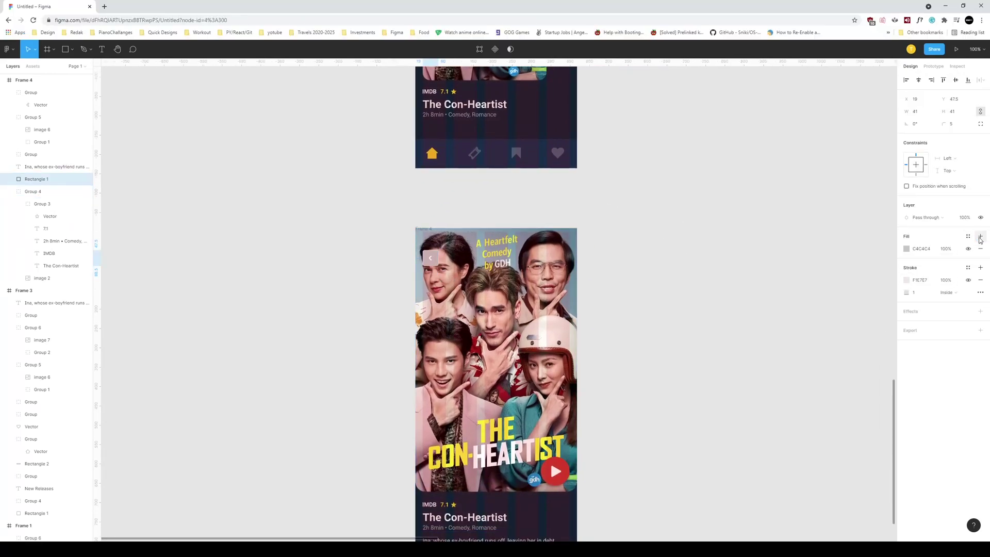
{"action": "left_click", "coordinate": [908, 252]}
{"action": "left_click_drag", "start_coordinate": [807, 281], "coordinate": [760, 227]}
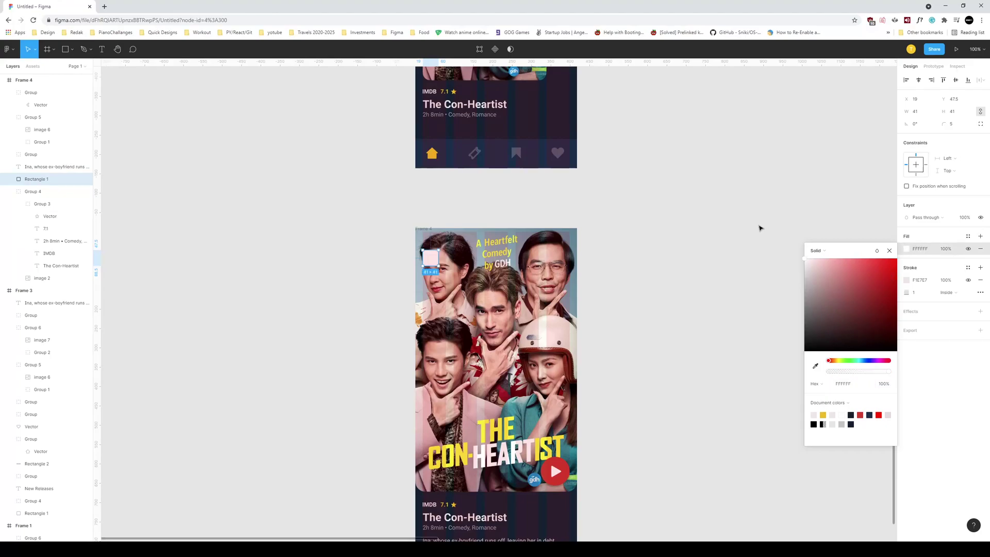
{"action": "left_click", "coordinate": [823, 295]}
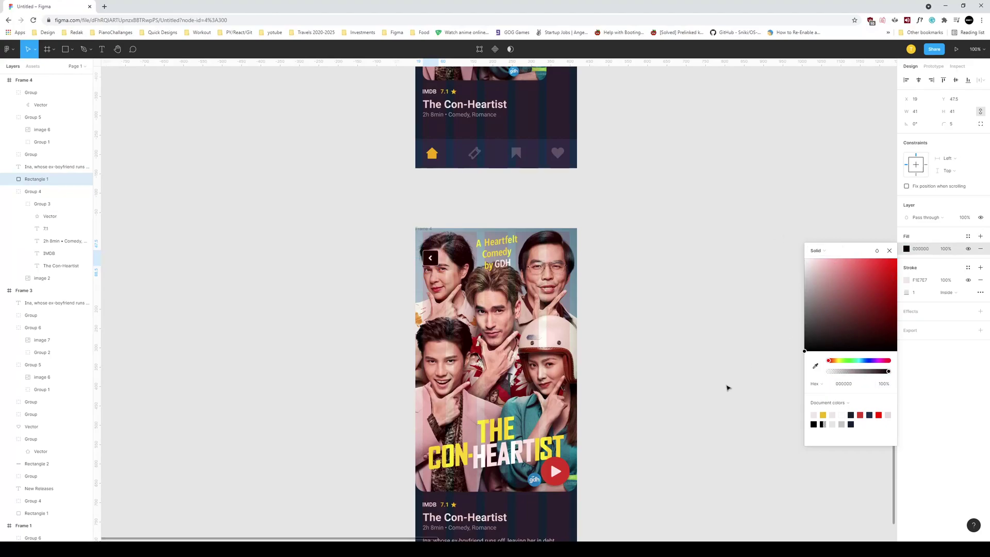
- Set the opacity of the black fill behind Frame 4's back arrow to 50%
{"action": "left_click", "coordinate": [945, 249]}
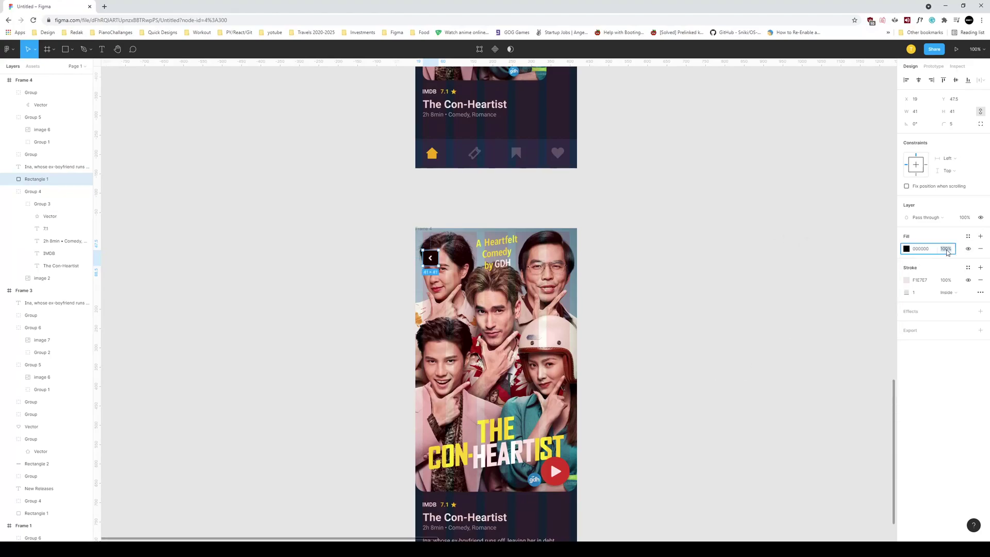
{"action": "type", "text": "50"}
{"action": "key", "text": "Return"}
{"action": "left_click", "coordinate": [721, 229]}
{"action": "left_click_drag", "start_coordinate": [721, 269], "coordinate": [753, 216]}
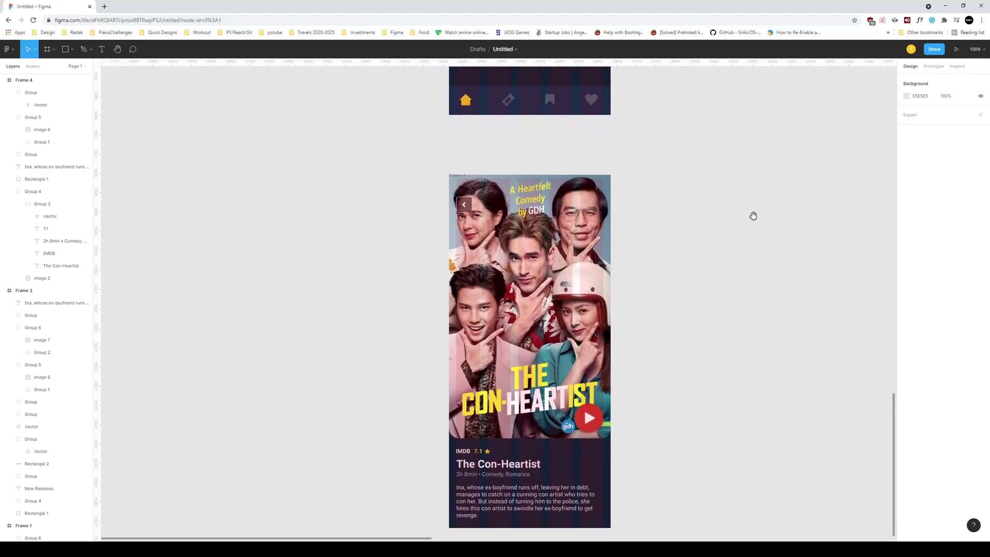
- Change the fill of the circle in Frame 4's play button to blue, 2E99D5
{"action": "double_click", "coordinate": [592, 429]}
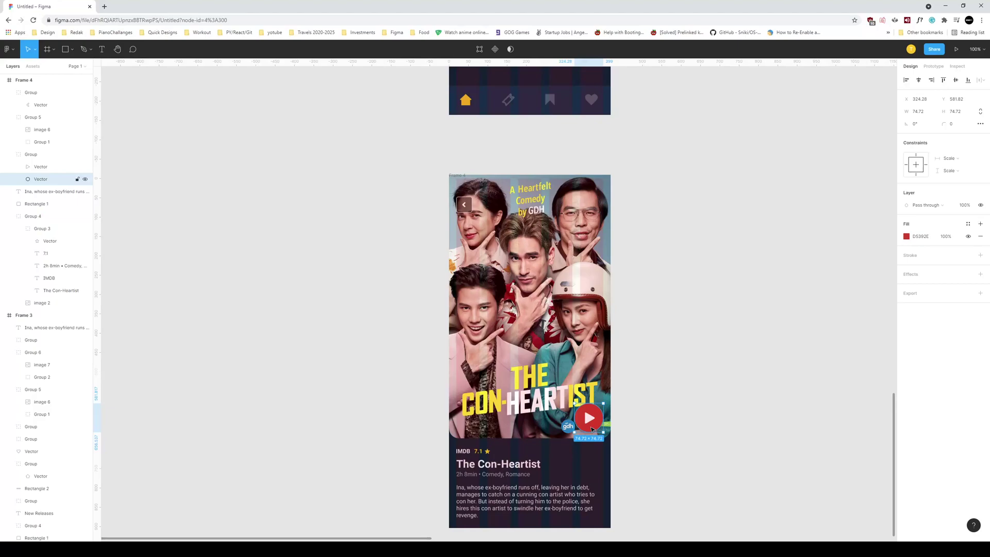
{"action": "left_click", "coordinate": [907, 237]}
{"action": "left_click_drag", "start_coordinate": [840, 277], "coordinate": [882, 289]}
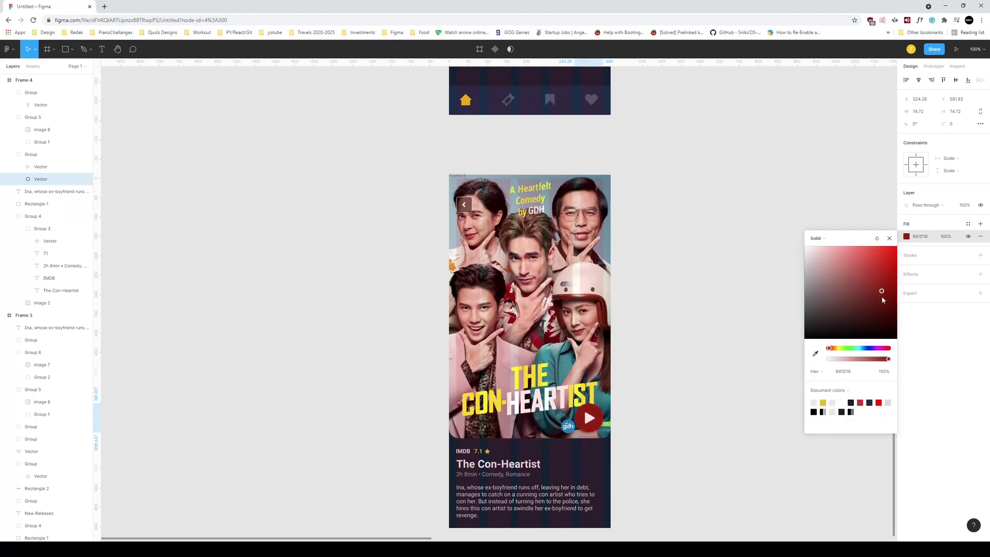
{"action": "key", "text": "ctrl+z"}
{"action": "left_click_drag", "start_coordinate": [864, 350], "coordinate": [862, 350]}
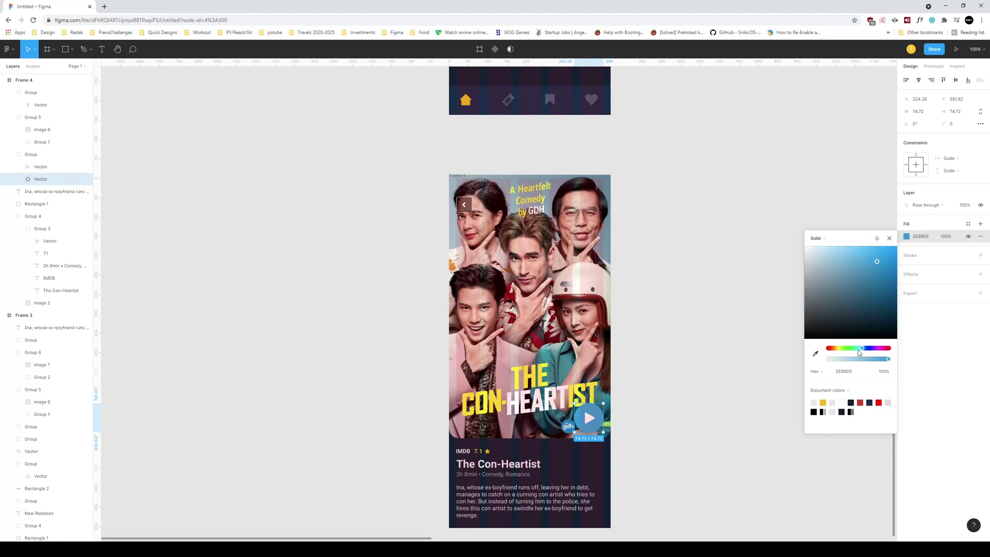
{"action": "left_click", "coordinate": [772, 342]}
- Copy the blue of Frame 4's play button circle to the hidden play button in Frame 3
{"action": "left_click", "coordinate": [595, 426]}
{"action": "left_click_drag", "start_coordinate": [660, 292], "coordinate": [653, 484]}
{"action": "left_click", "coordinate": [583, 249]}
{"action": "left_click_drag", "start_coordinate": [679, 292], "coordinate": [676, 165]}
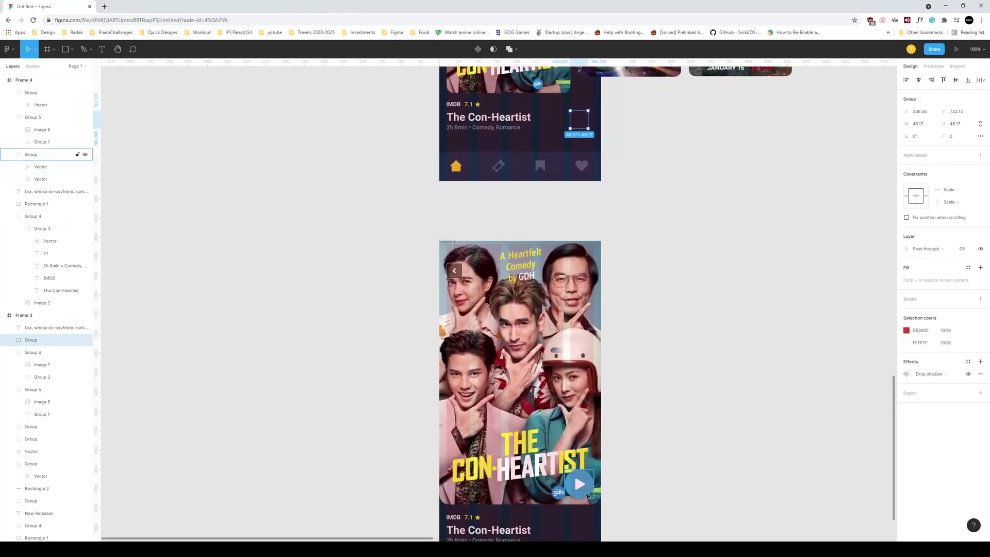
{"action": "left_click", "coordinate": [579, 482]}
{"action": "left_click", "coordinate": [920, 330]}
{"action": "left_click", "coordinate": [578, 126]}
{"action": "left_click", "coordinate": [797, 353]}
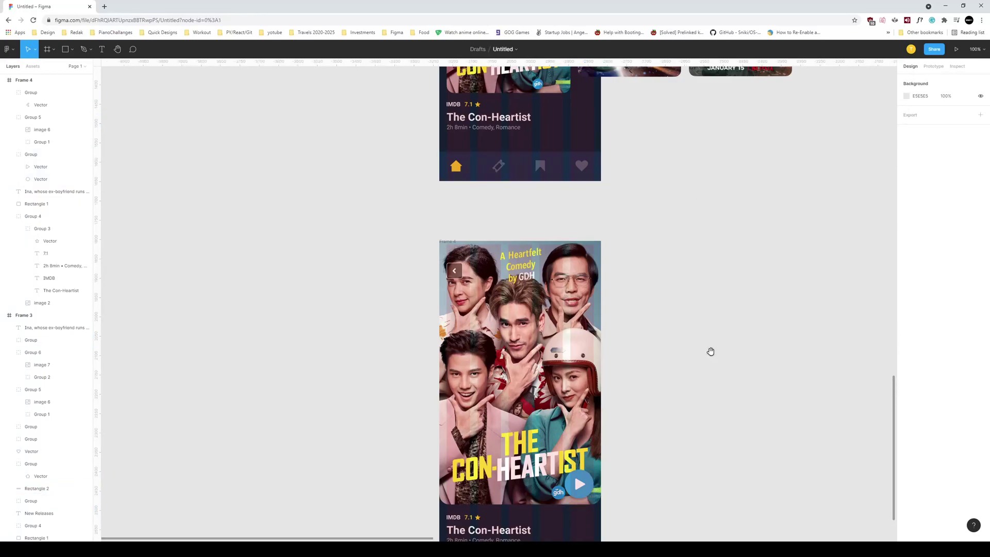
- Duplicate Frame 3 and place the copy directly below Frame 4, at X -3234 and Y 2805
{"action": "scroll", "coordinate": [714, 354], "scroll_direction": "down", "scroll_amount": 3}
{"action": "key", "text": "minus"}
{"action": "scroll", "coordinate": [612, 318], "scroll_direction": "up", "scroll_amount": 4}
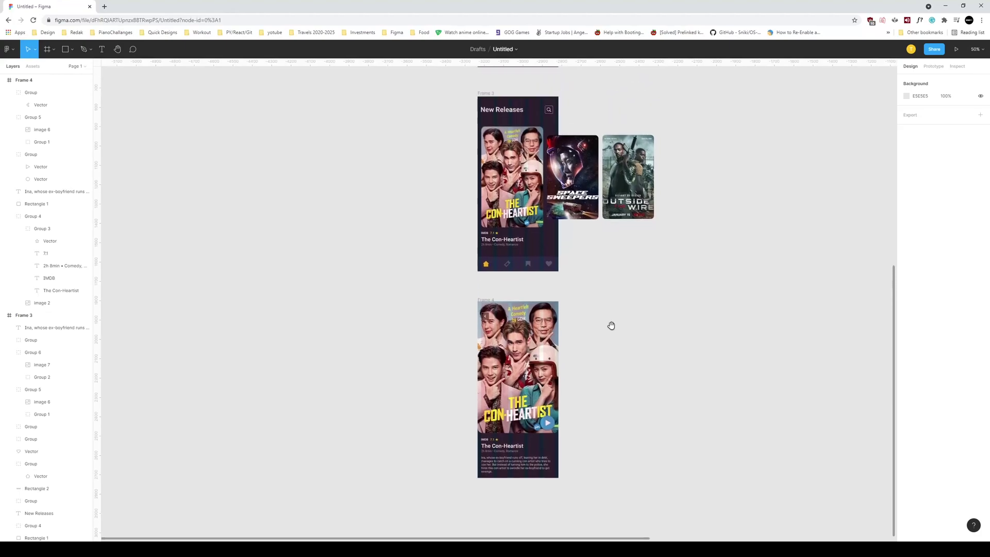
{"action": "left_click_drag", "start_coordinate": [609, 363], "coordinate": [614, 336]}
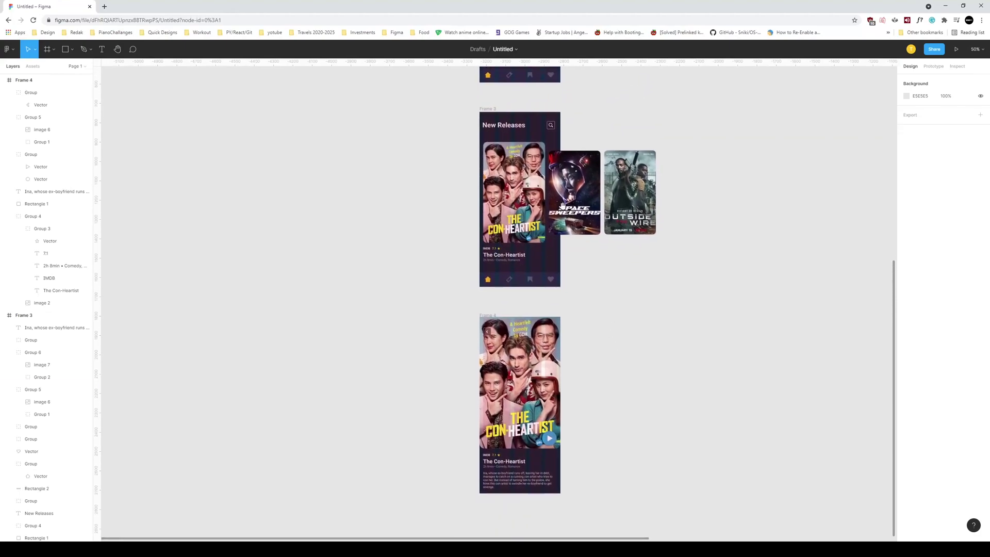
{"action": "left_click_drag", "start_coordinate": [489, 109], "coordinate": [486, 510]}
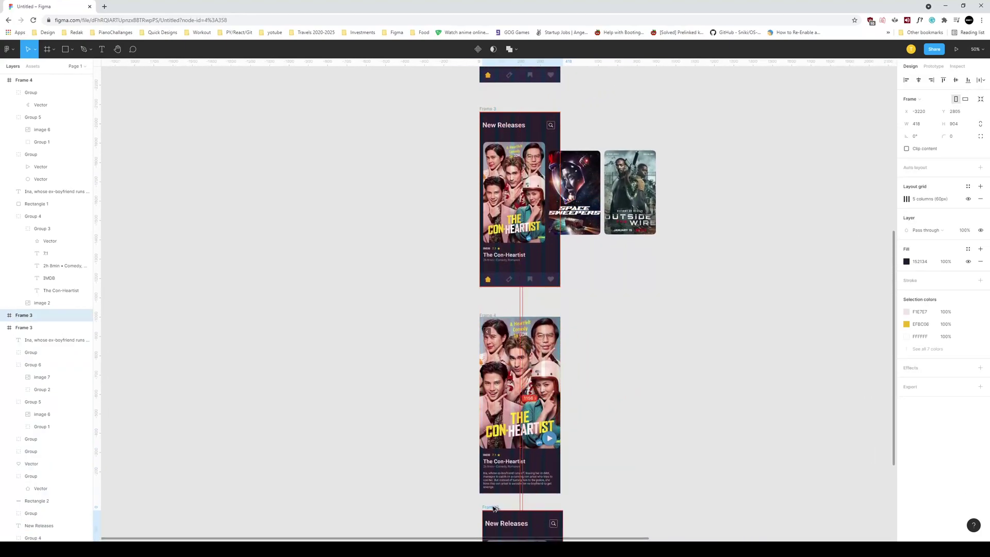
{"action": "scroll", "coordinate": [617, 400], "scroll_direction": "down", "scroll_amount": 4}
{"action": "scroll", "coordinate": [626, 331], "scroll_direction": "up", "scroll_amount": 1}
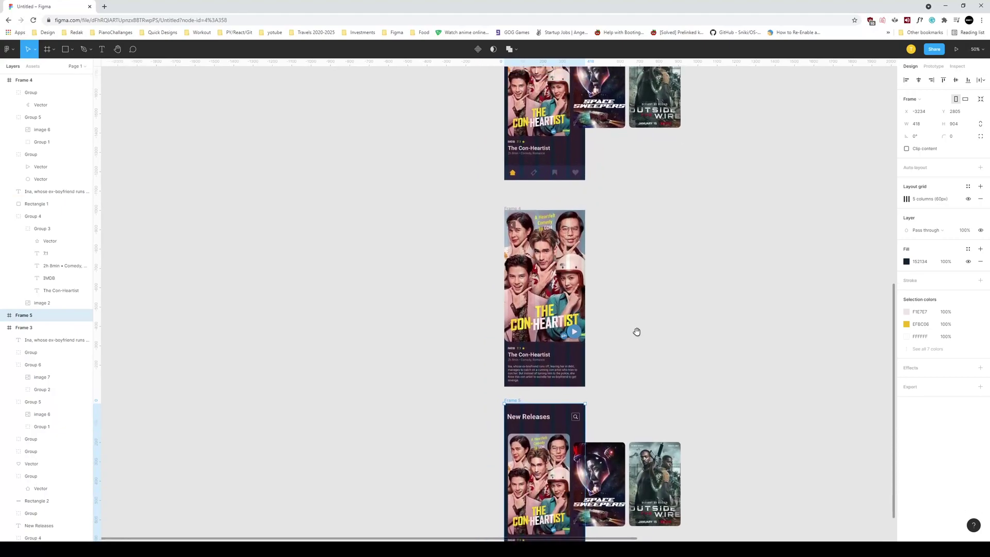
{"action": "scroll", "coordinate": [636, 331], "scroll_direction": "down", "scroll_amount": 2}
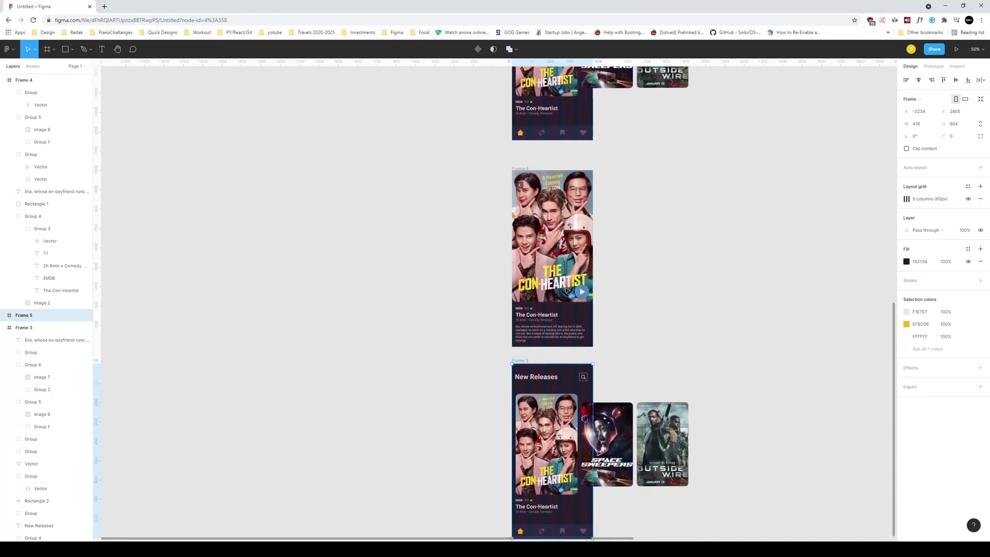
{"action": "scroll", "coordinate": [662, 258], "scroll_direction": "up", "scroll_amount": 1}
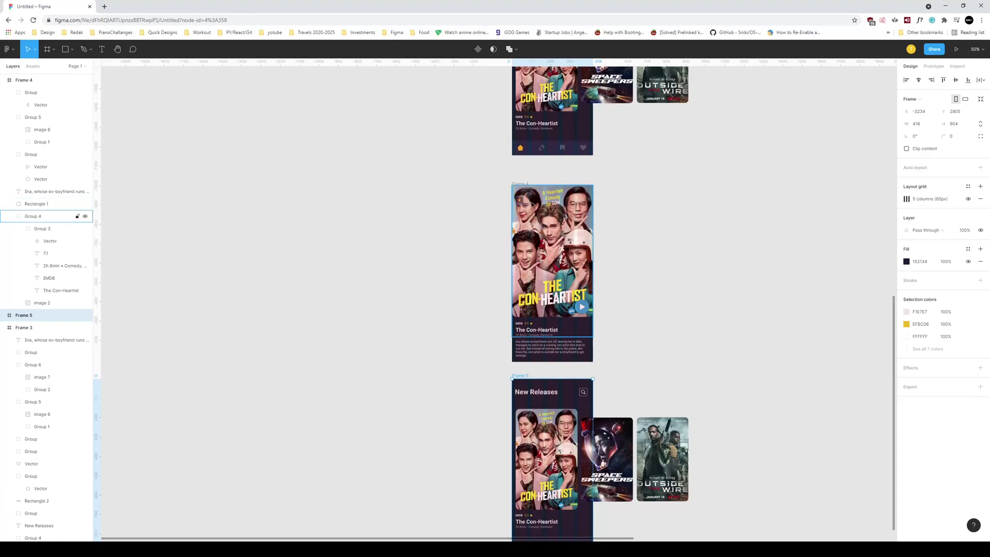
{"action": "left_click_drag", "start_coordinate": [628, 302], "coordinate": [628, 296]}
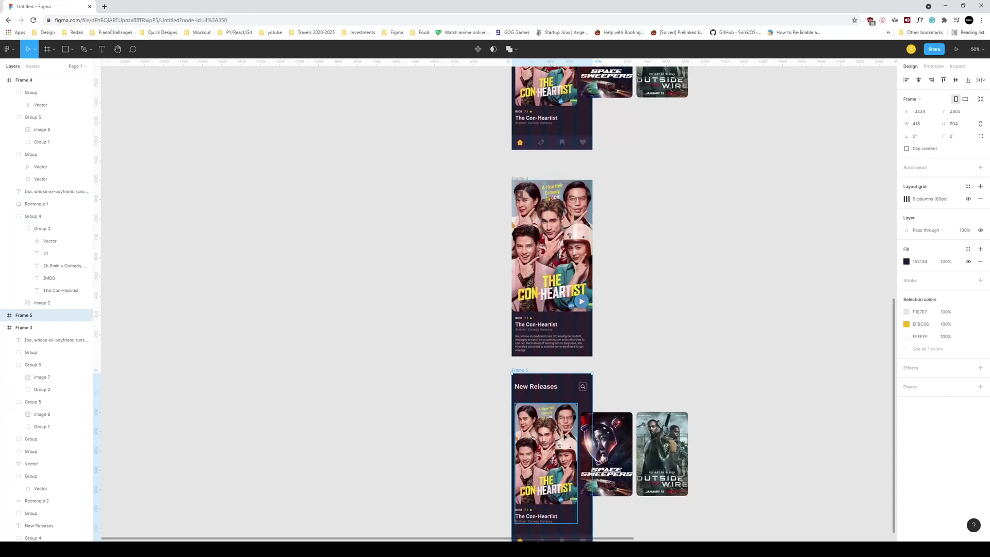
{"action": "scroll", "coordinate": [649, 335], "scroll_direction": "up", "scroll_amount": 2}
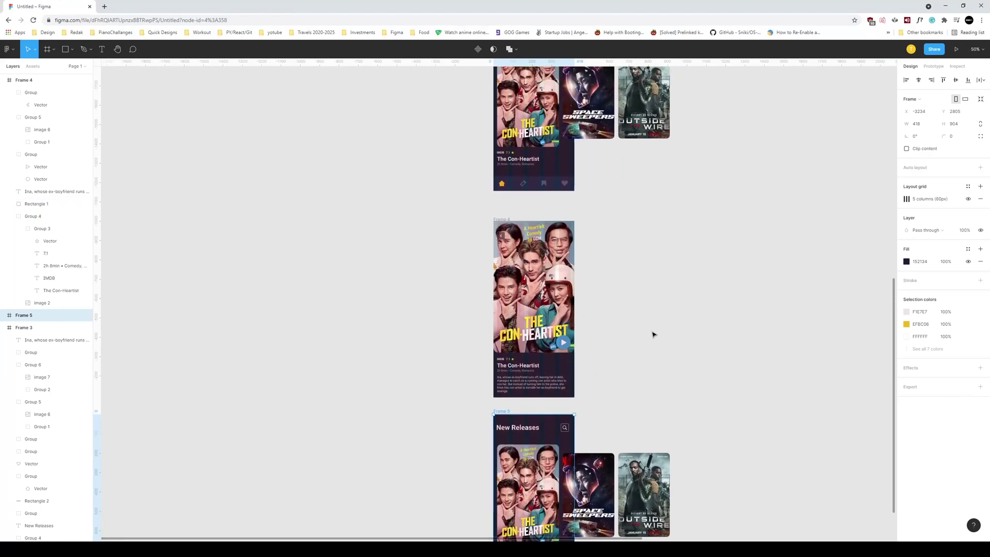
- Link the Con-Heartist card group in Frame 3 to Frame 4 with an On tap, Navigate to interaction using Smart animate
{"action": "left_click_drag", "start_coordinate": [649, 262], "coordinate": [635, 321]}
{"action": "left_click", "coordinate": [636, 310]}
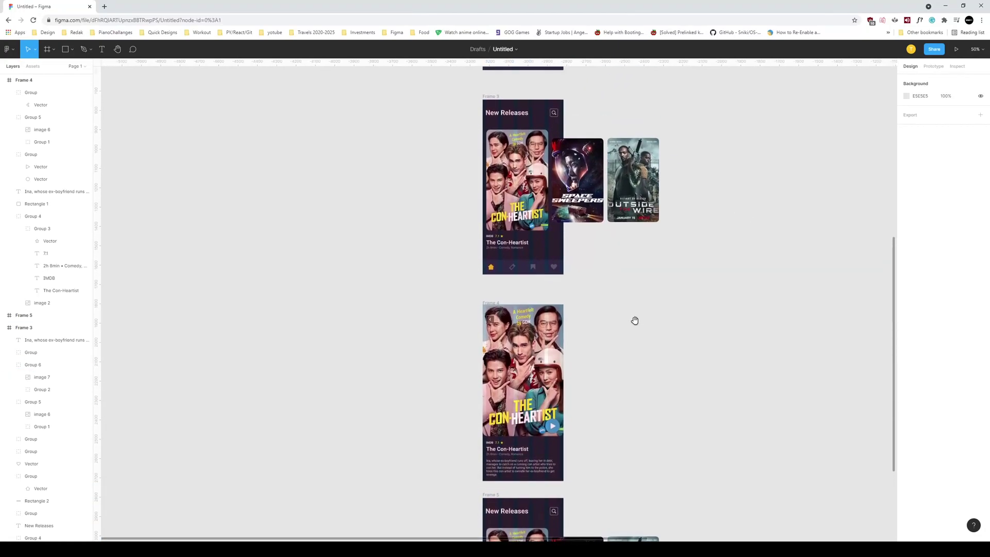
{"action": "left_click", "coordinate": [511, 175]}
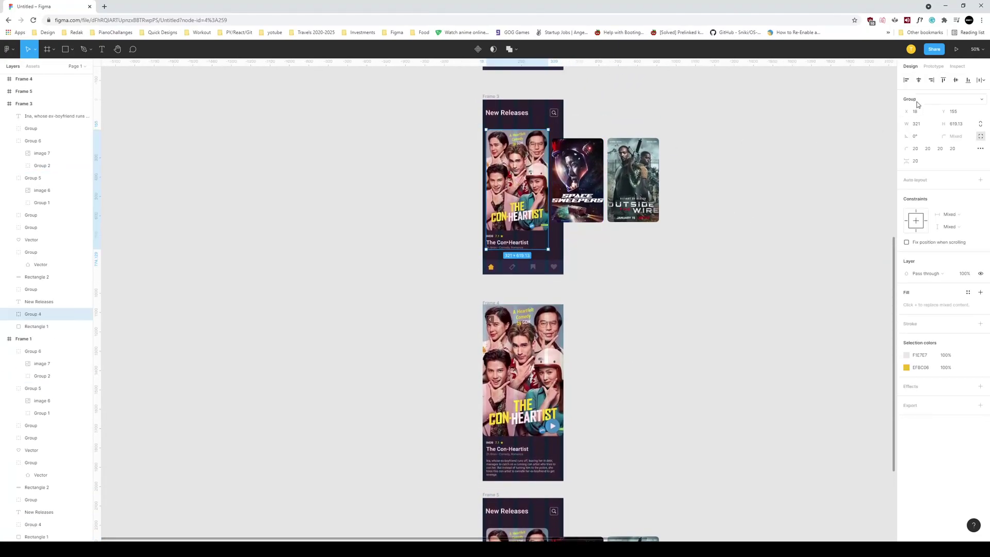
{"action": "left_click", "coordinate": [934, 66]}
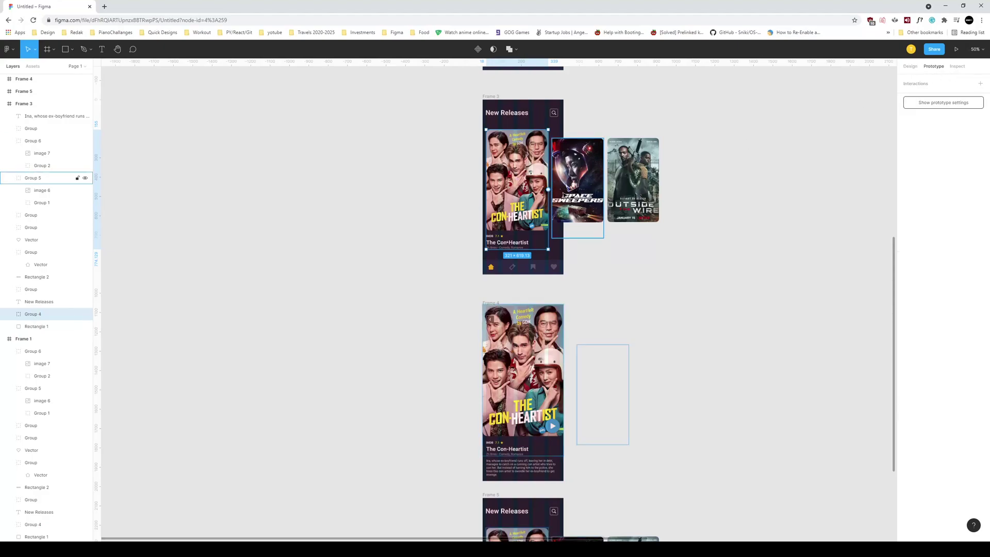
{"action": "left_click_drag", "start_coordinate": [548, 190], "coordinate": [542, 339]}
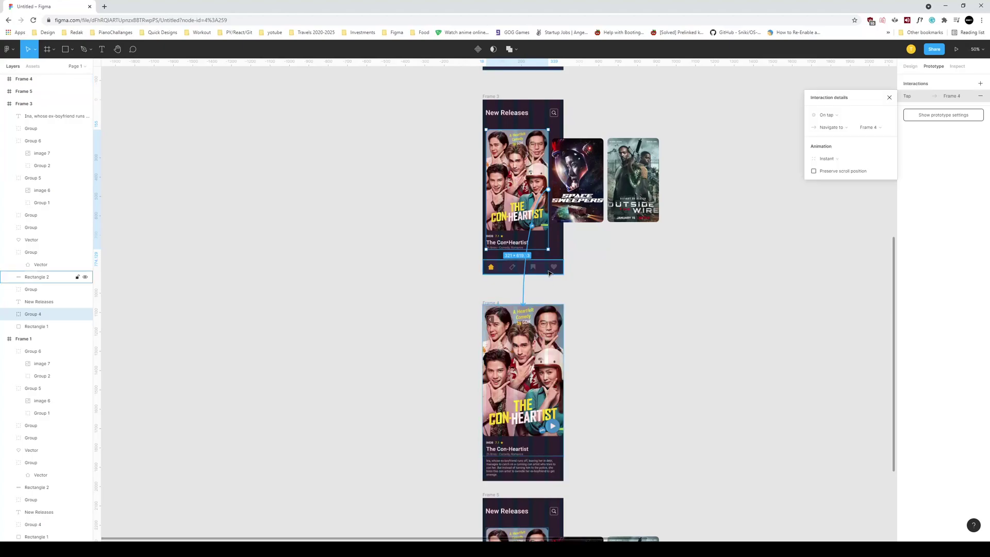
{"action": "left_click", "coordinate": [831, 127]}
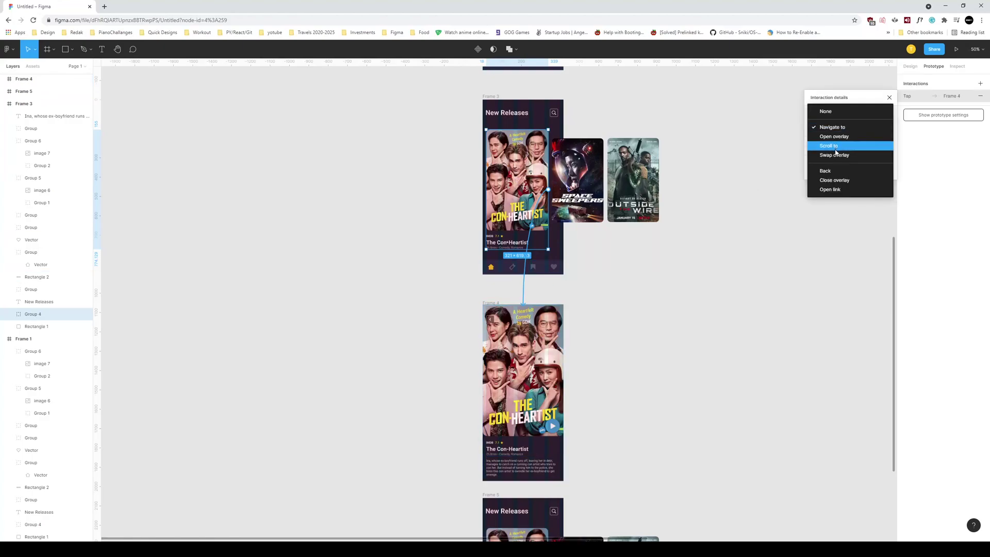
{"action": "left_click", "coordinate": [831, 127]}
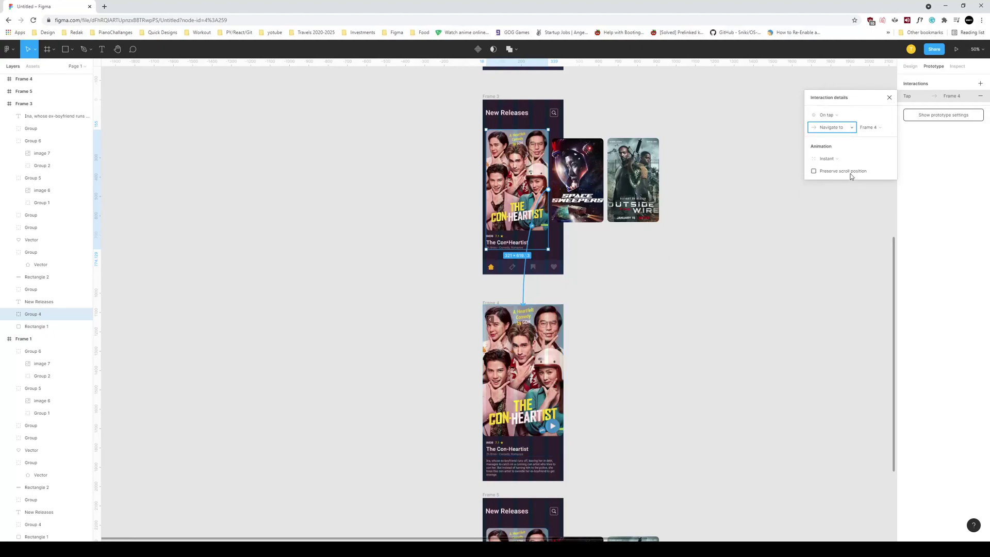
{"action": "left_click", "coordinate": [831, 160]}
{"action": "left_click", "coordinate": [836, 177]}
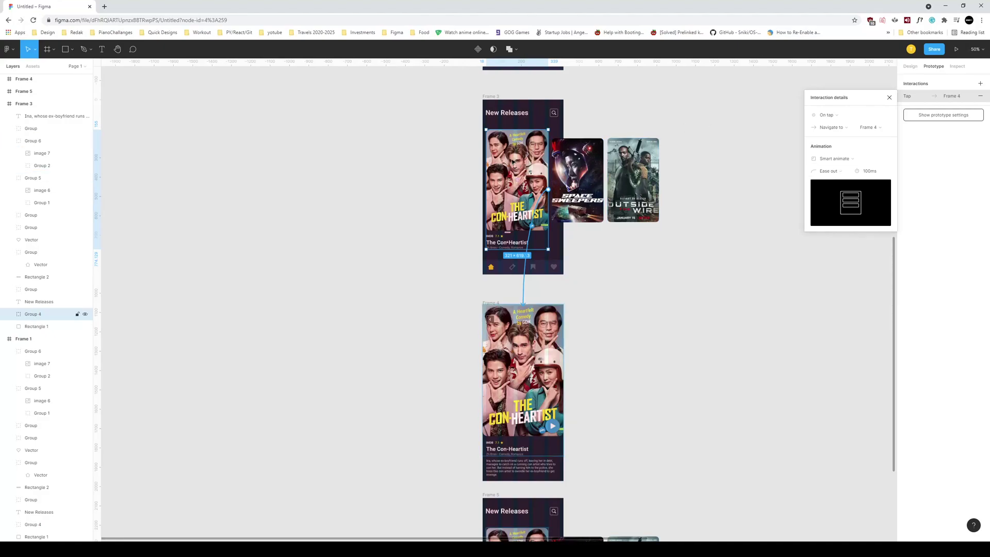
- Give the card's Smart animate transition a Custom easing curve of 0, -0.8, 0.58, 1
{"action": "left_click", "coordinate": [829, 171]}
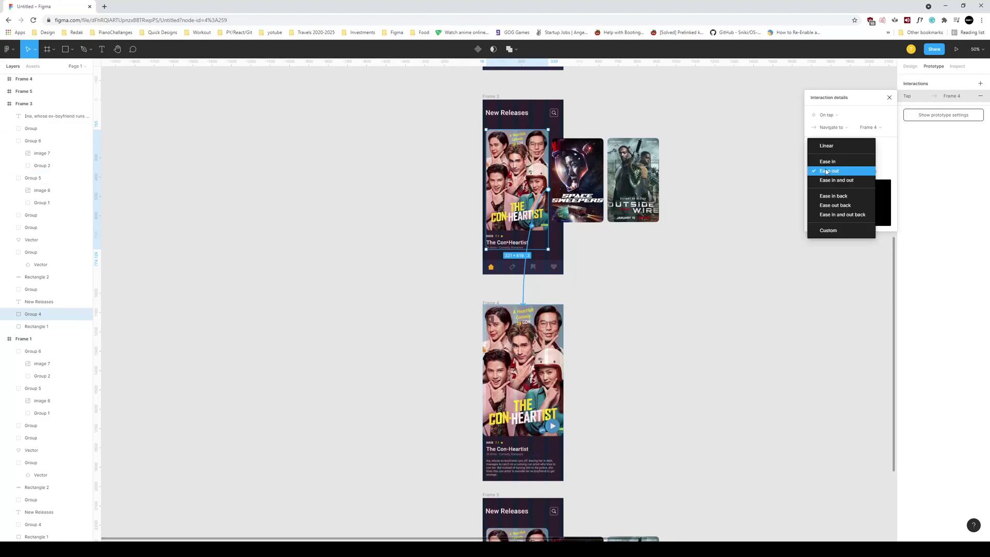
{"action": "left_click", "coordinate": [830, 230]}
{"action": "left_click_drag", "start_coordinate": [833, 240], "coordinate": [829, 274]}
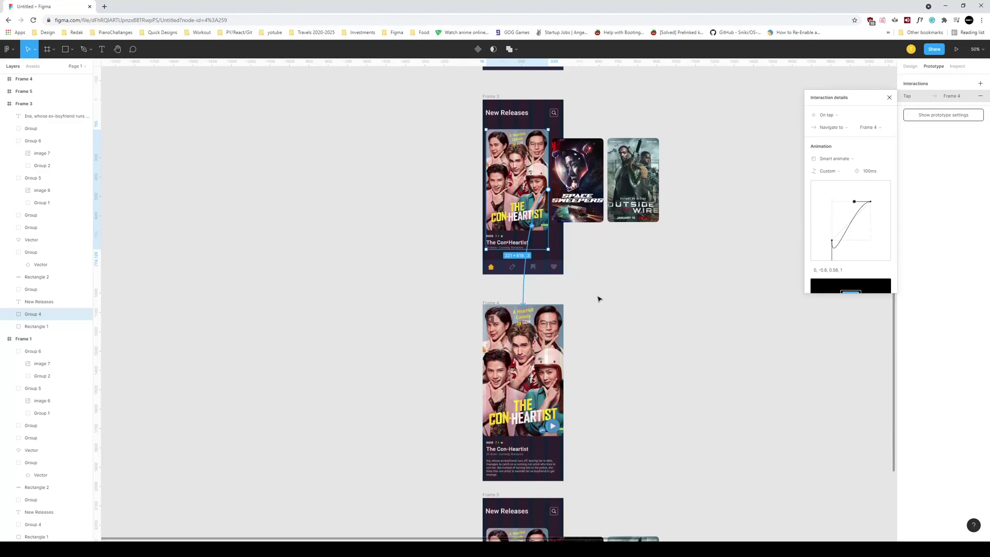
{"action": "left_click", "coordinate": [686, 280]}
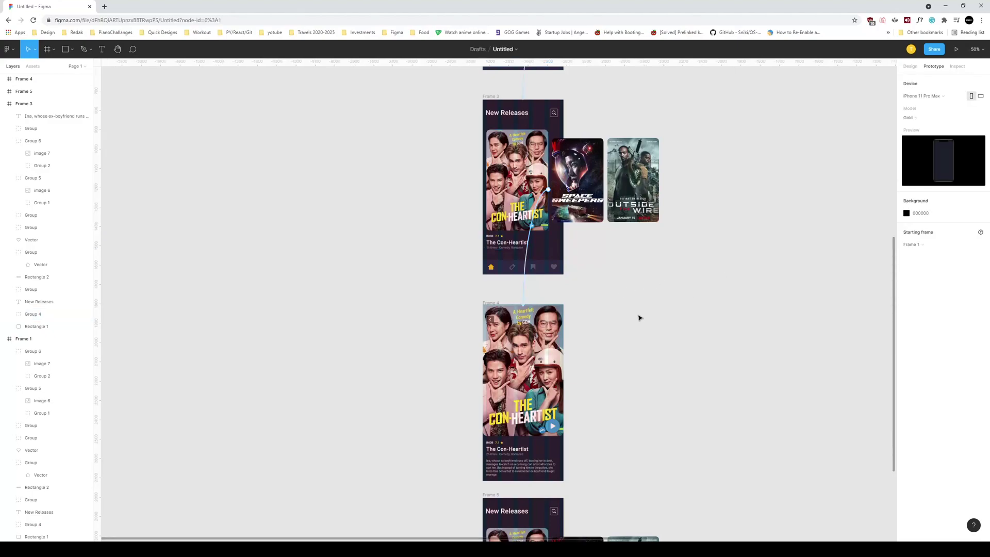
- Link Frame 4's back arrow to Frame 5 with an On tap, Navigate to interaction using Smart animate with Ease in
{"action": "left_click", "coordinate": [494, 319]}
{"action": "left_click_drag", "start_coordinate": [494, 320], "coordinate": [534, 457]}
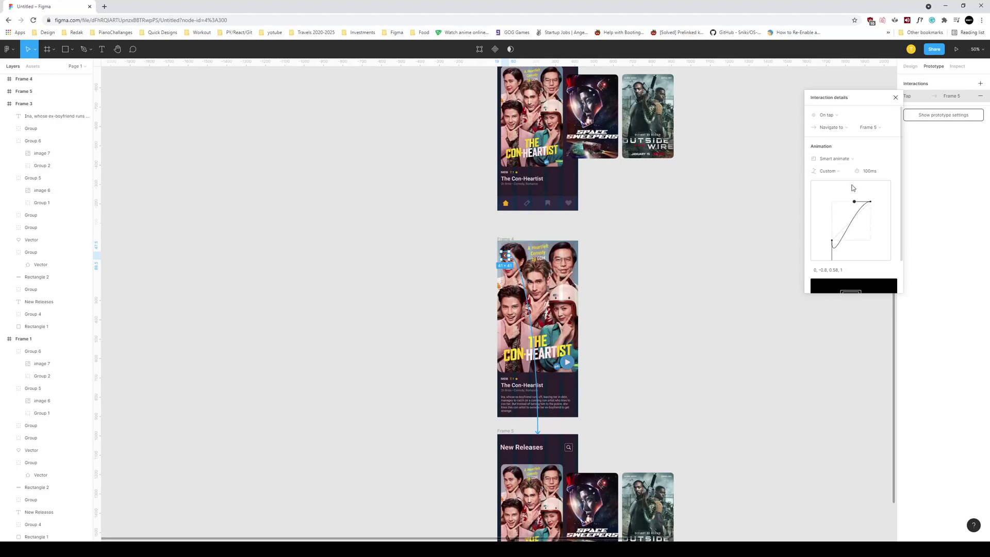
{"action": "left_click", "coordinate": [826, 158]}
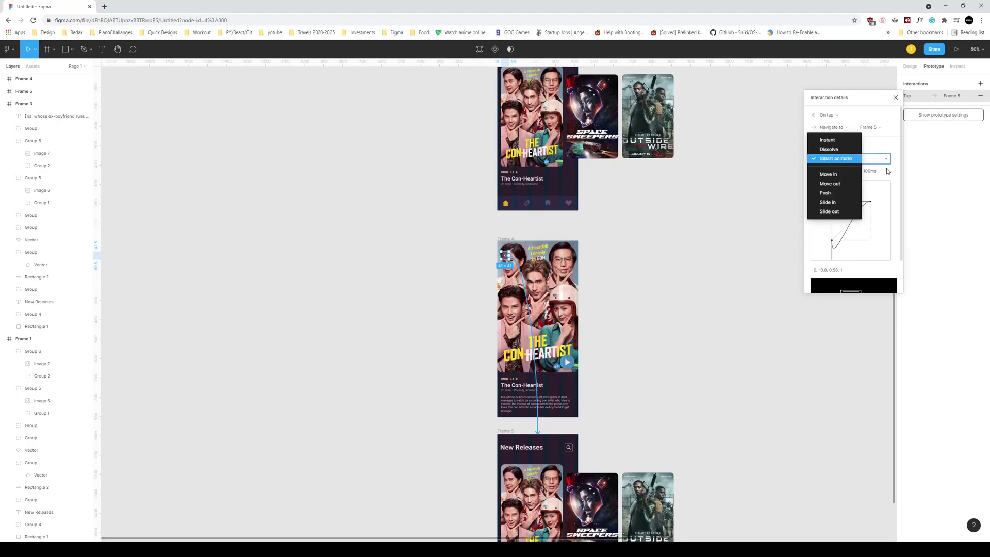
{"action": "left_click", "coordinate": [887, 172]}
{"action": "left_click", "coordinate": [828, 172]}
{"action": "left_click", "coordinate": [847, 105]}
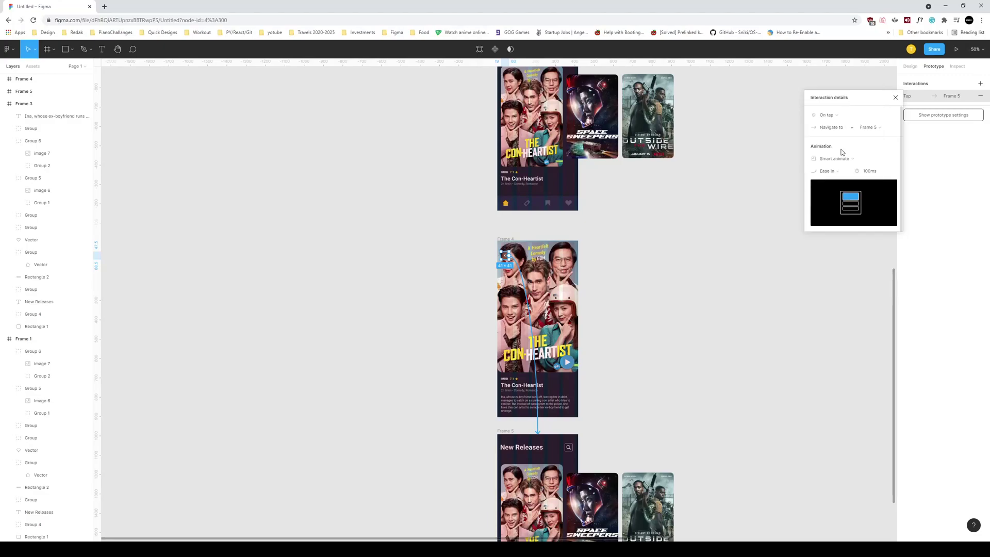
{"action": "left_click", "coordinate": [746, 293]}
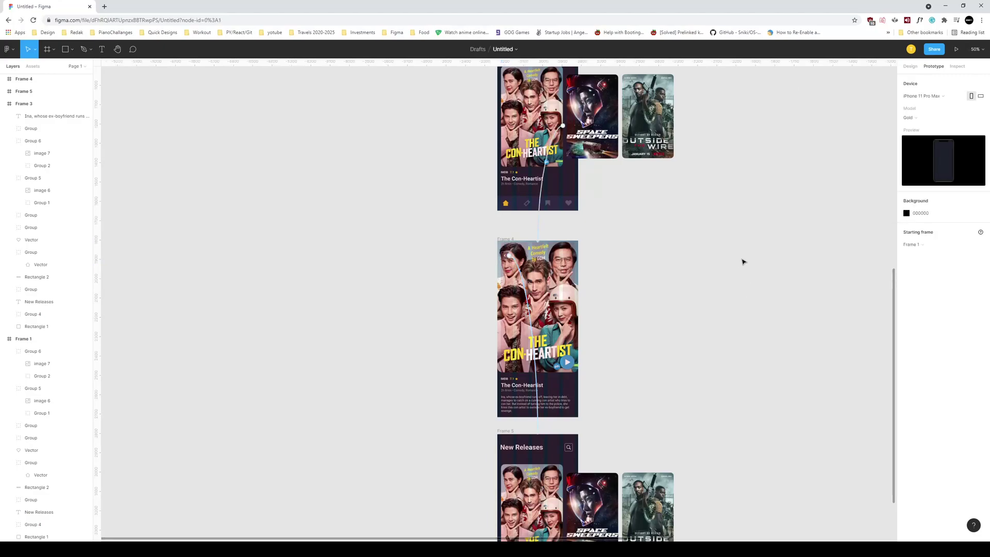
{"action": "scroll", "coordinate": [742, 261], "scroll_direction": "up", "scroll_amount": 4}
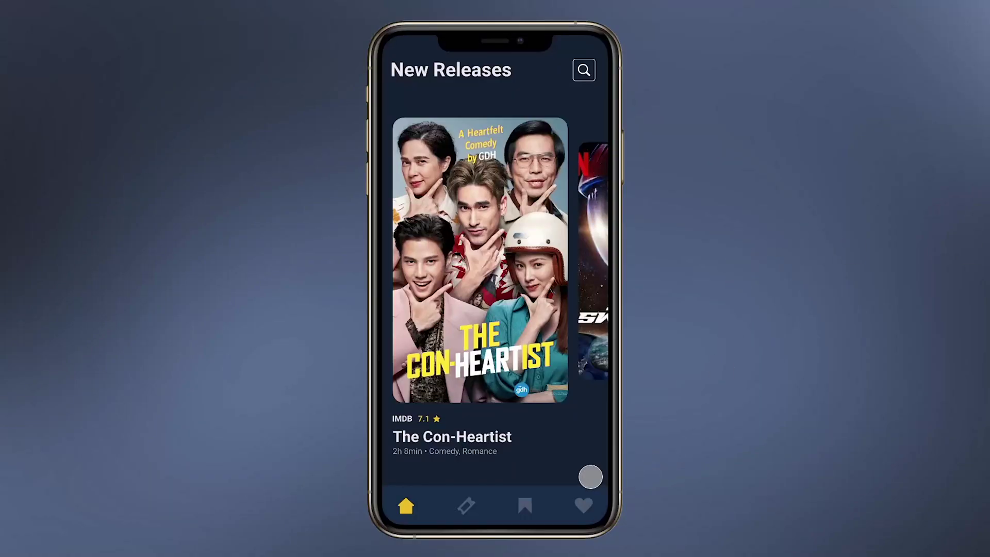
- Preview the prototype by swiping to Space Sweepers and back, opening the Con-Heartist detail frame and returning through its back arrow
{"action": "left_click_drag", "start_coordinate": [488, 292], "coordinate": [278, 292]}
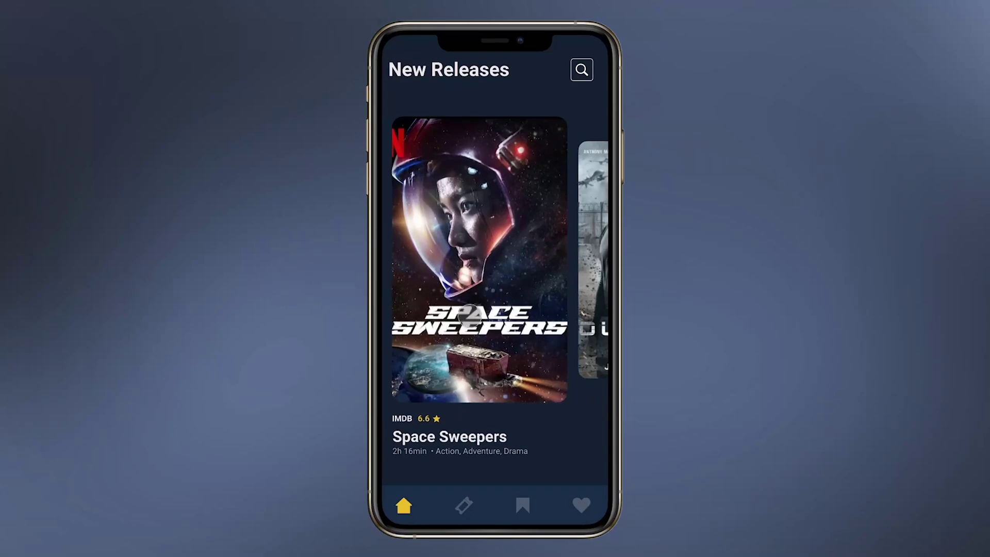
{"action": "left_click", "coordinate": [472, 315]}
{"action": "left_click_drag", "start_coordinate": [471, 315], "coordinate": [645, 298]}
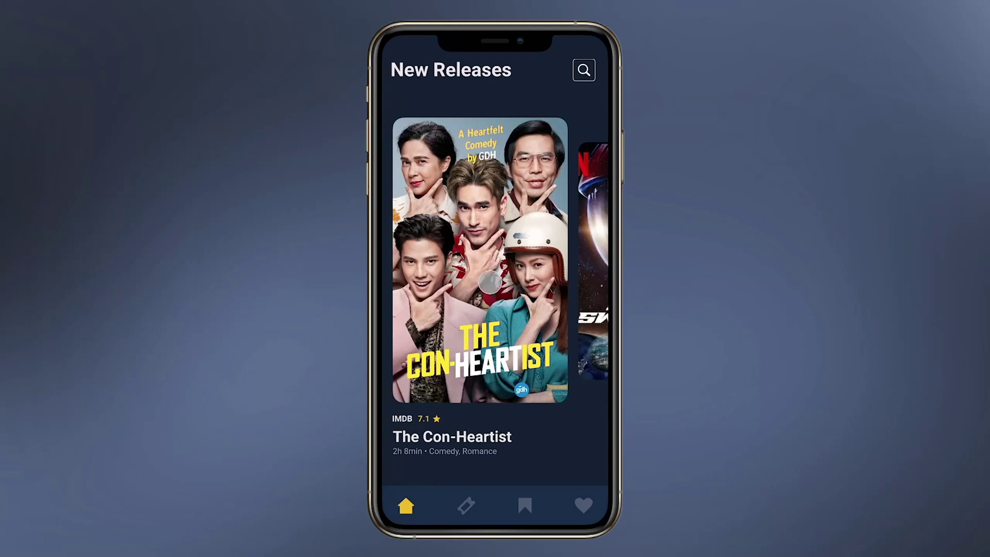
{"action": "left_click", "coordinate": [490, 282]}
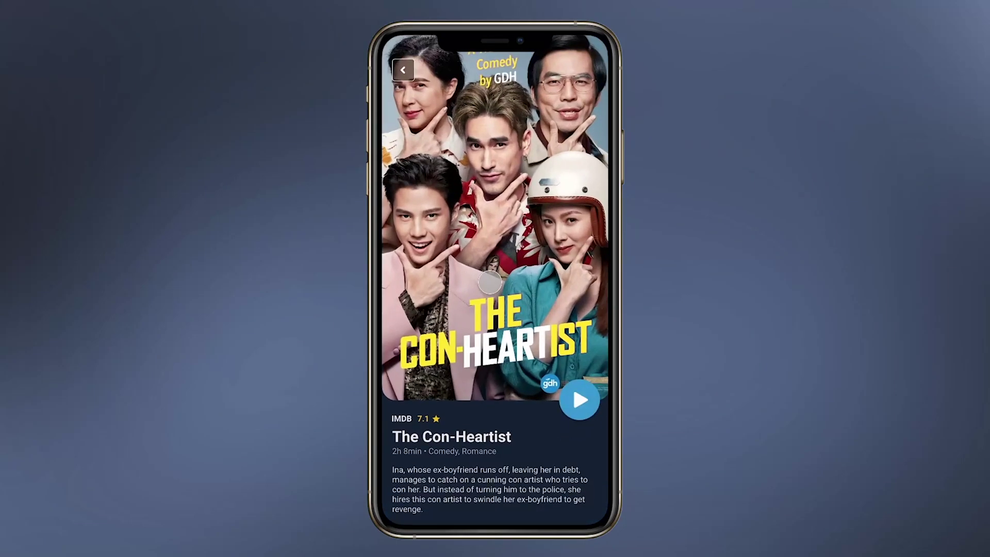
{"action": "left_click", "coordinate": [406, 72]}
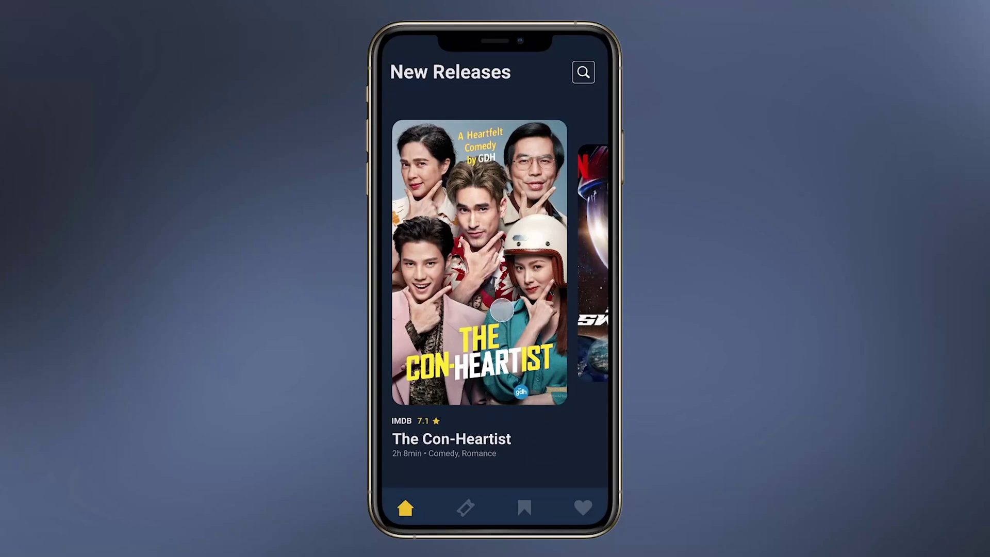
- Retest the carousel swipes in both directions and the Con-Heartist card's opening and back arrow in the prototype preview
{"action": "left_click_drag", "start_coordinate": [496, 309], "coordinate": [415, 307]}
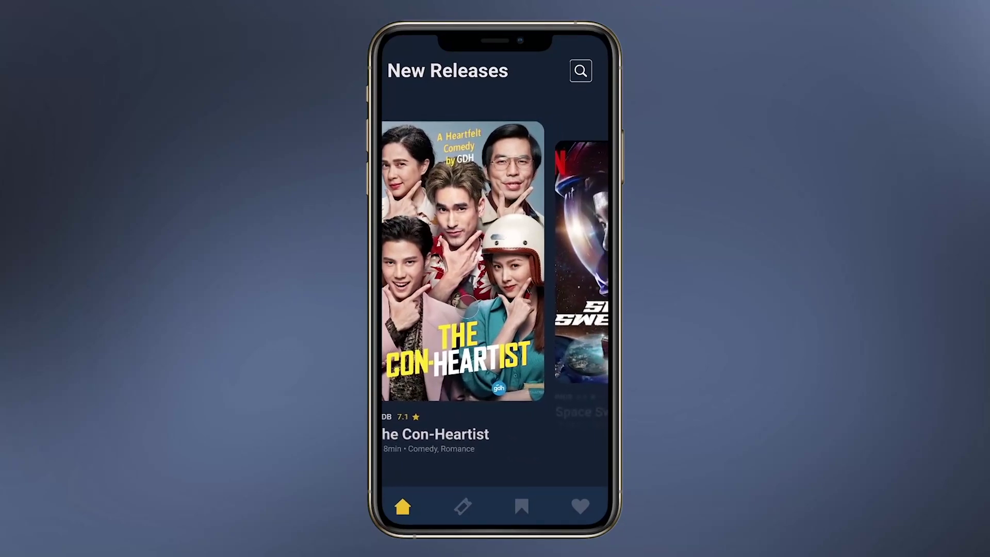
{"action": "left_click", "coordinate": [494, 310]}
{"action": "left_click_drag", "start_coordinate": [494, 310], "coordinate": [687, 305]}
{"action": "left_click", "coordinate": [492, 308]}
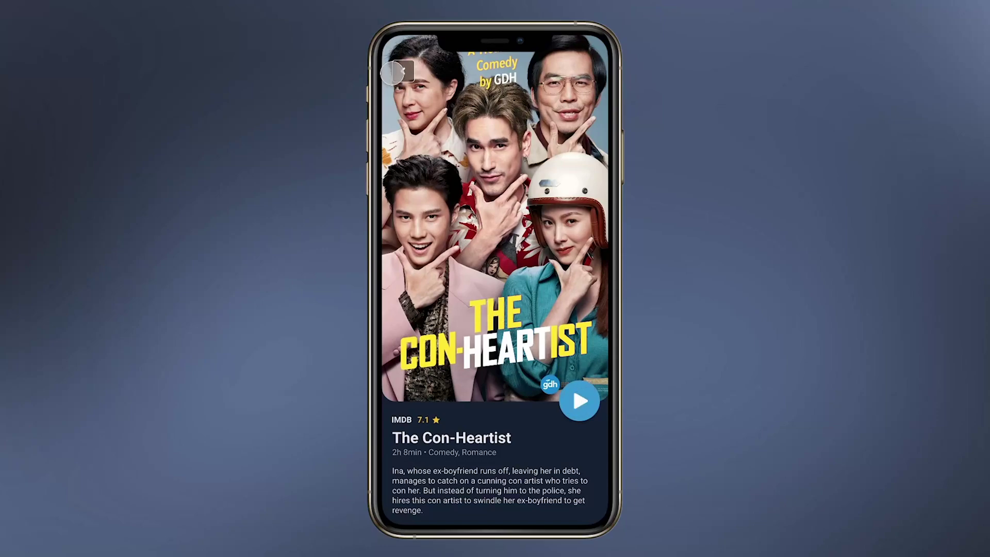
{"action": "left_click", "coordinate": [403, 71]}
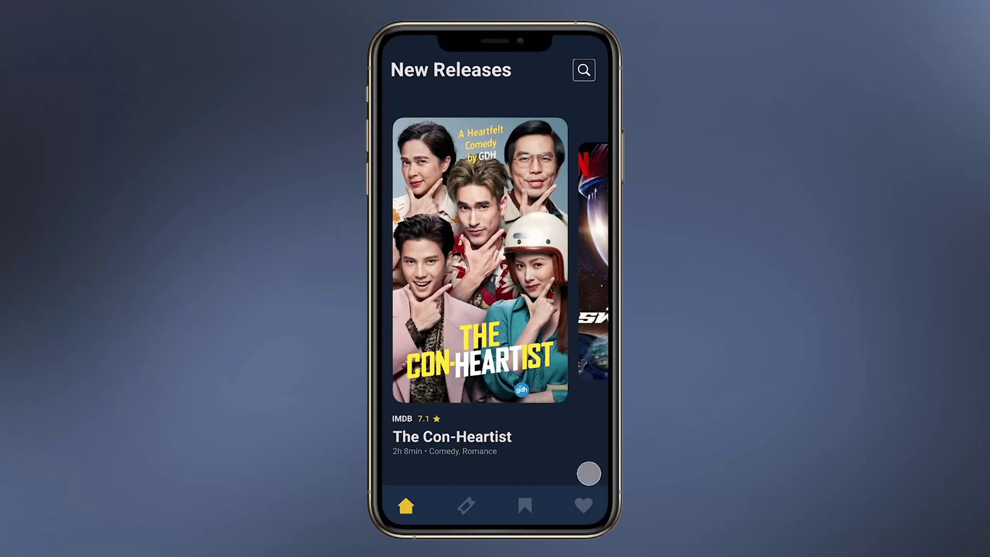
{"action": "left_click_drag", "start_coordinate": [484, 292], "coordinate": [278, 289]}
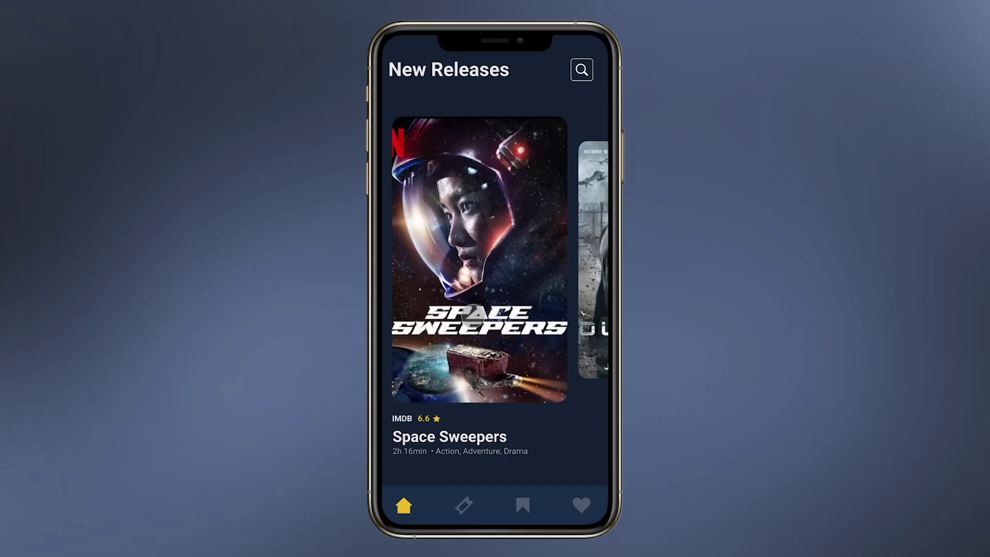
{"action": "left_click_drag", "start_coordinate": [472, 314], "coordinate": [646, 299]}
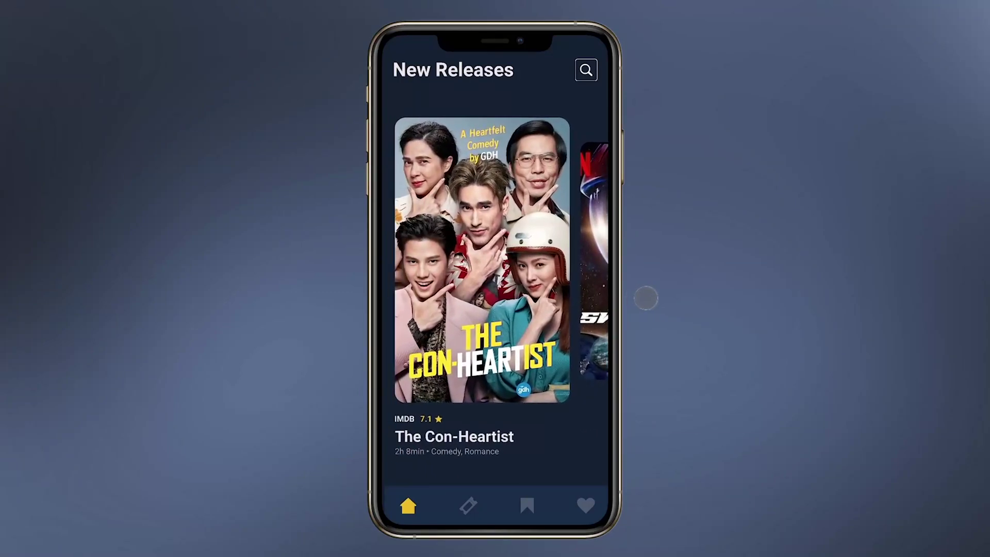